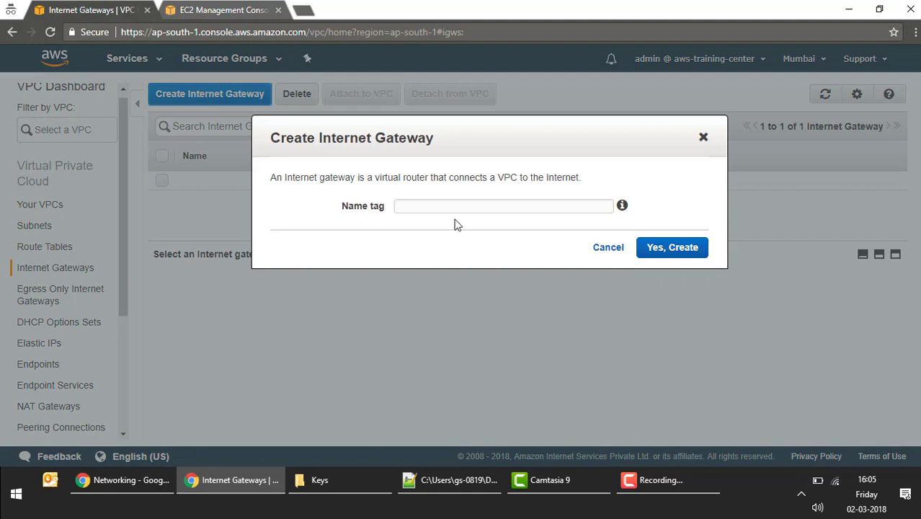
Step: Create an internet gateway named VPC-A-IGW and attach it to VPC-A
click(451, 208)
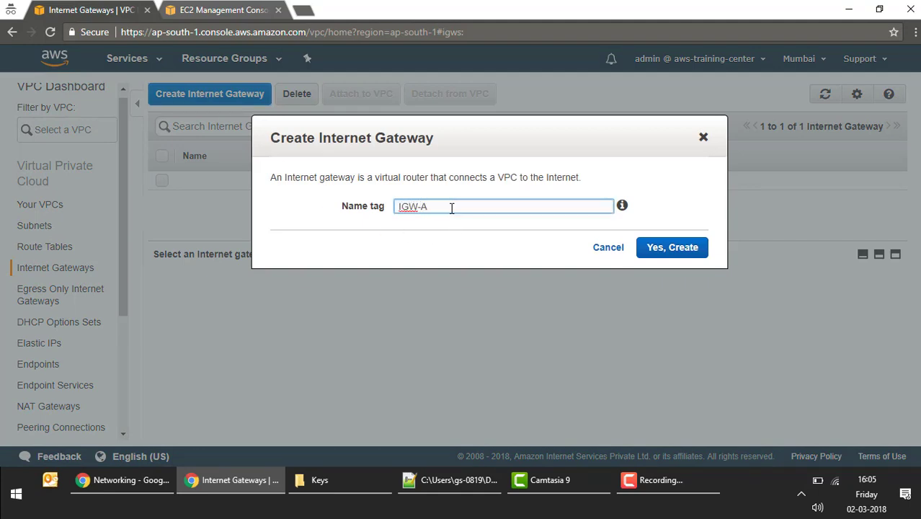
drag(451, 208, 323, 204)
text(v)
click(660, 248)
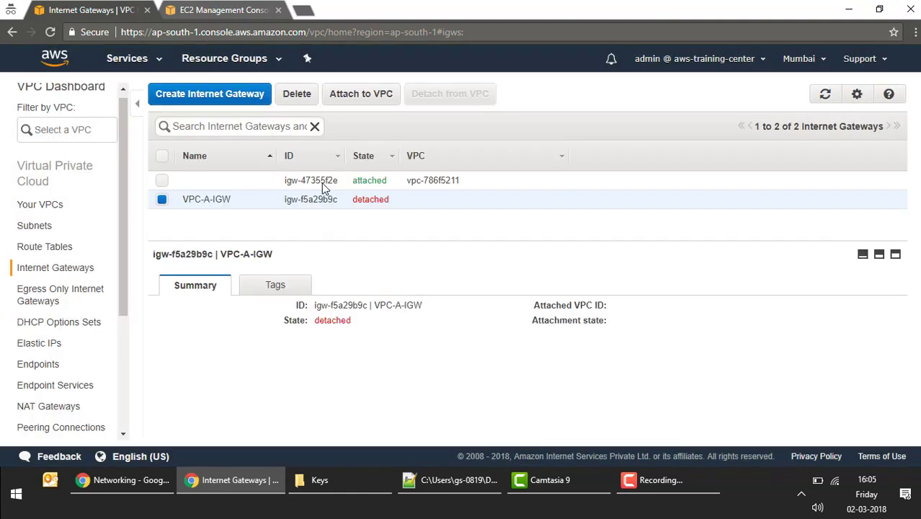
click(360, 94)
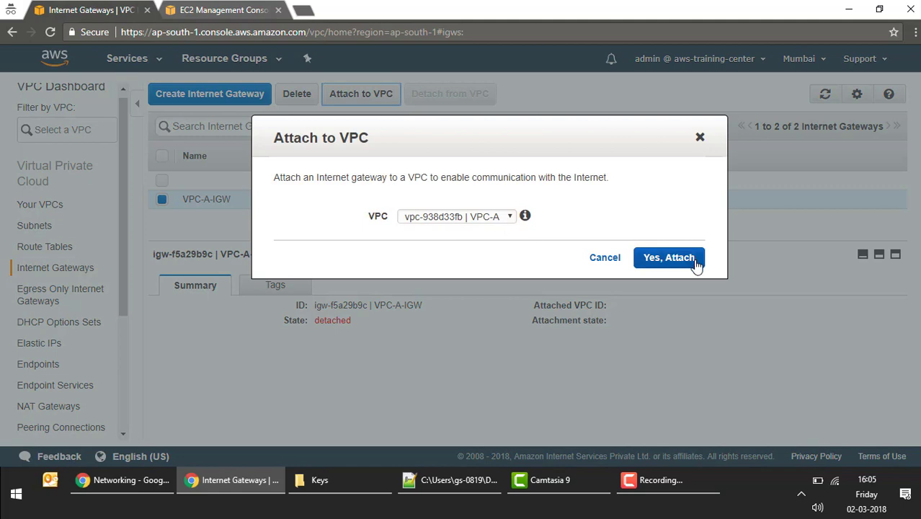
click(670, 258)
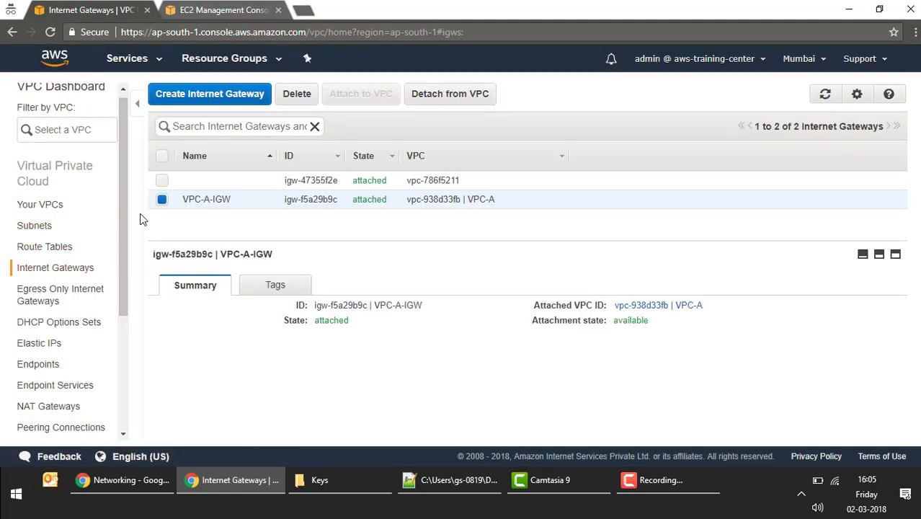
Step: Consult the VPC peering diagram, then start a new subnet with the name tag VPC-A-Subnet-Public
key(alt+Tab)
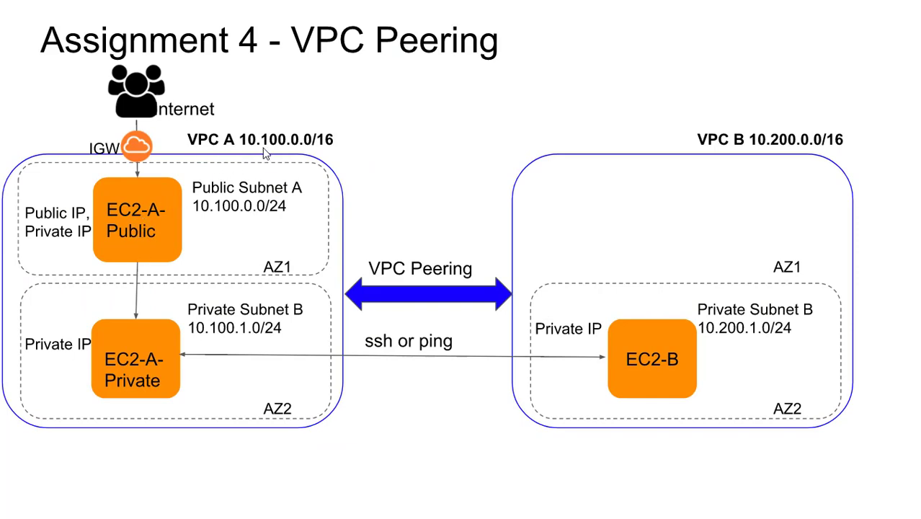
mouse_move(226, 467)
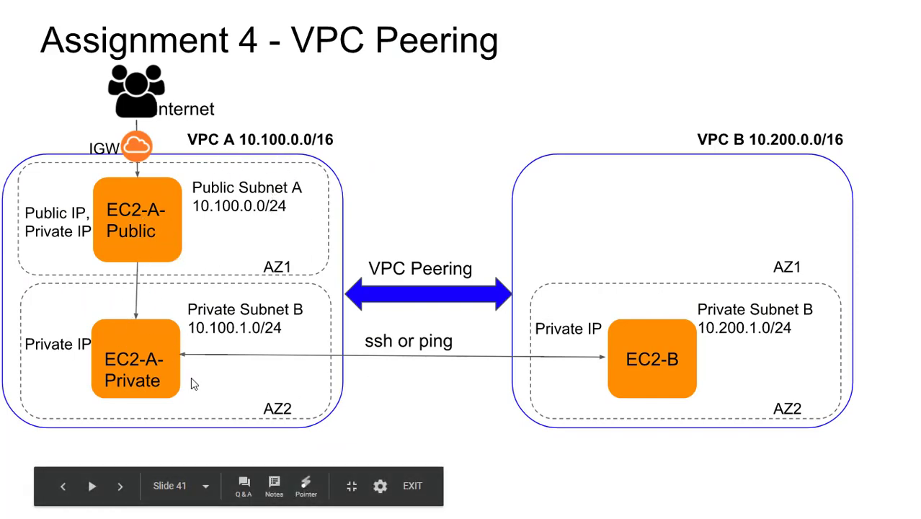
key(alt+Tab)
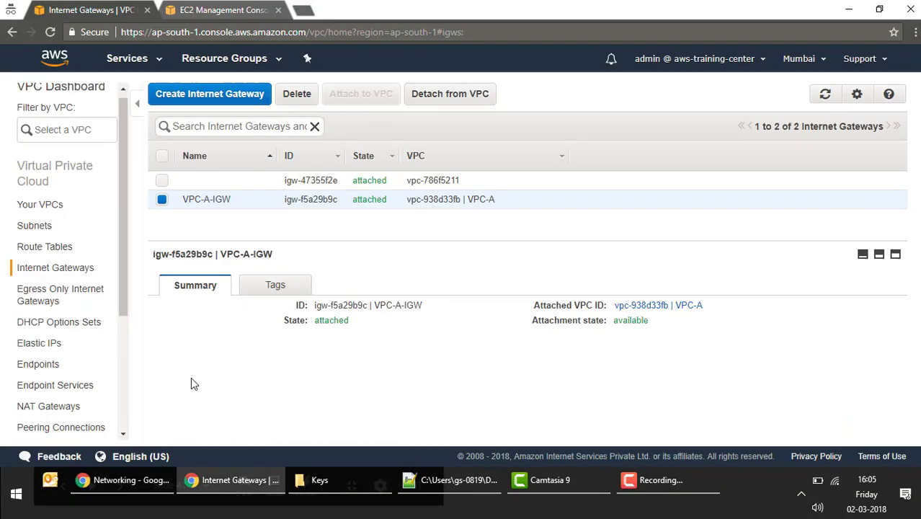
click(34, 226)
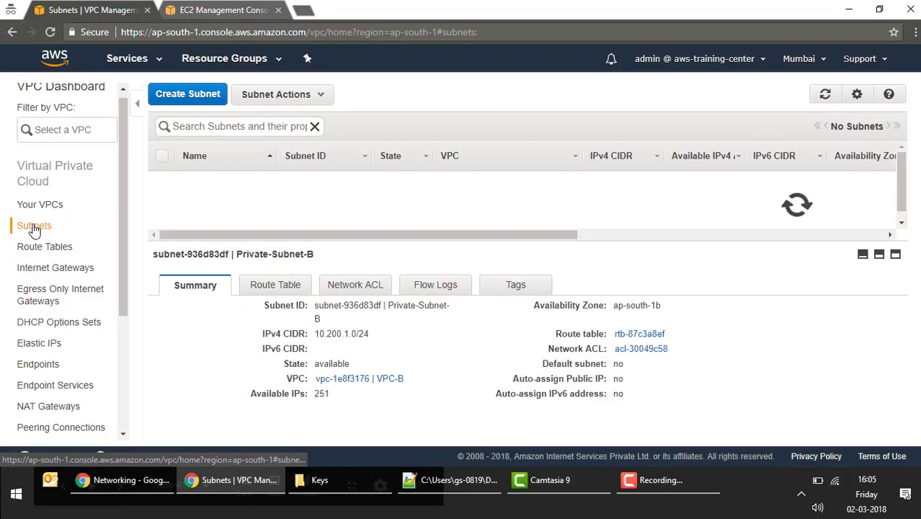
click(202, 101)
click(417, 217)
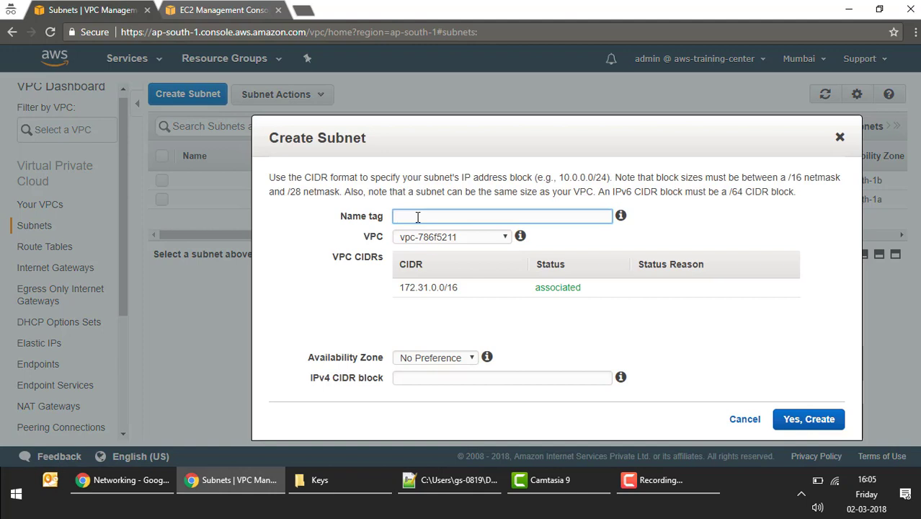
text(VPC A)
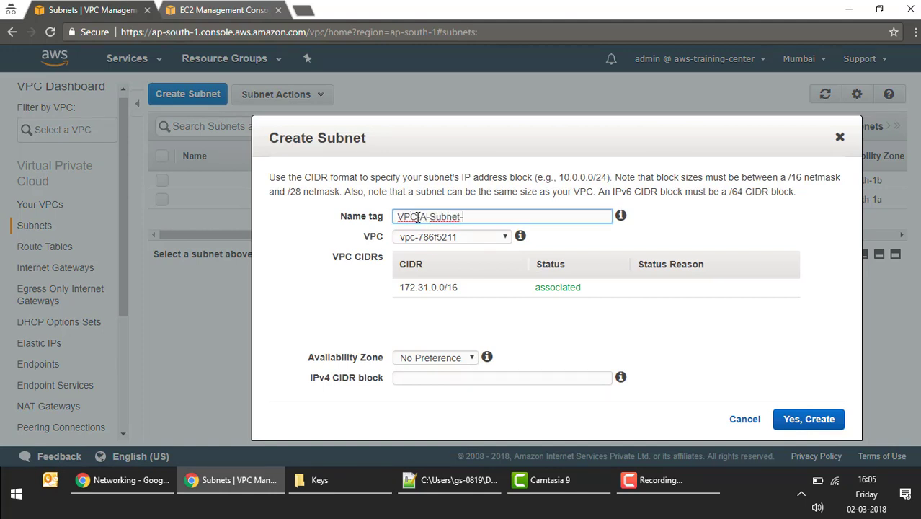
text(-Subnet-Public)
Step: Assign the public subnet to VPC-A with the IPv4 CIDR block 10.100.0.0/24 and create it
click(463, 237)
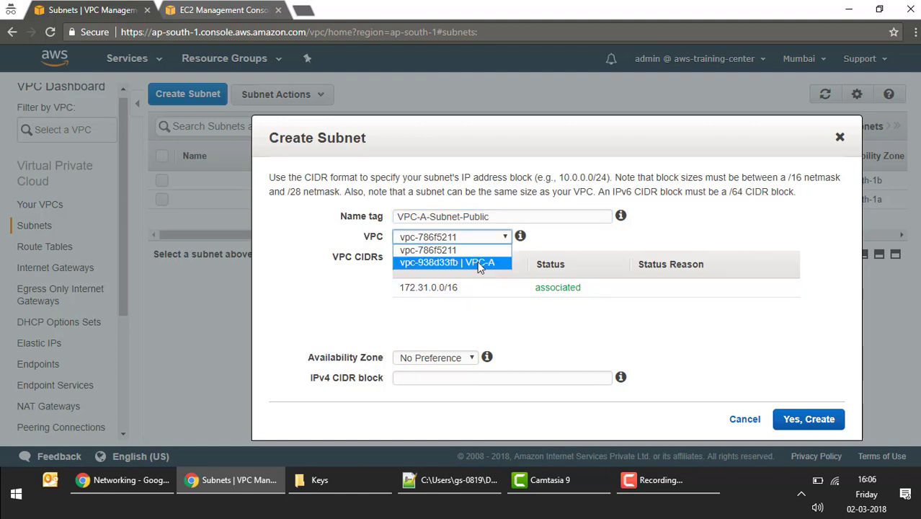
click(477, 261)
click(442, 379)
text(1)
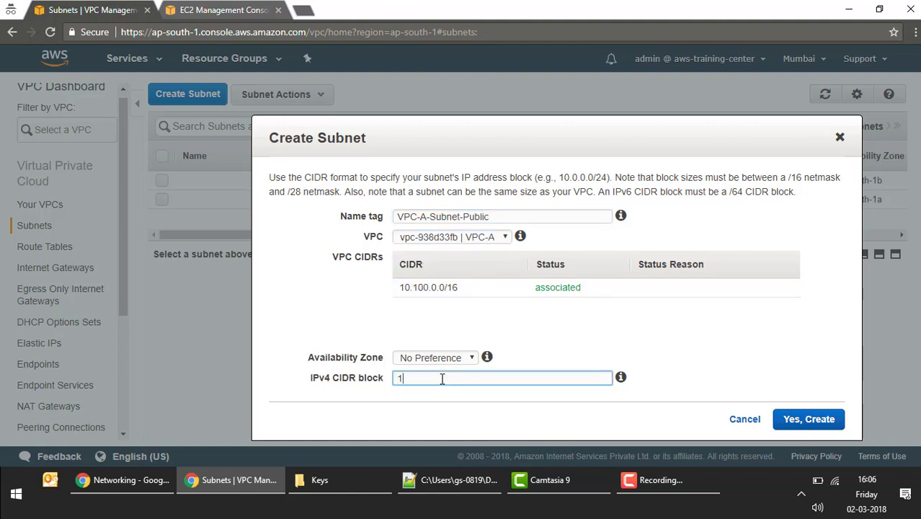
text(0.100.0.0/24)
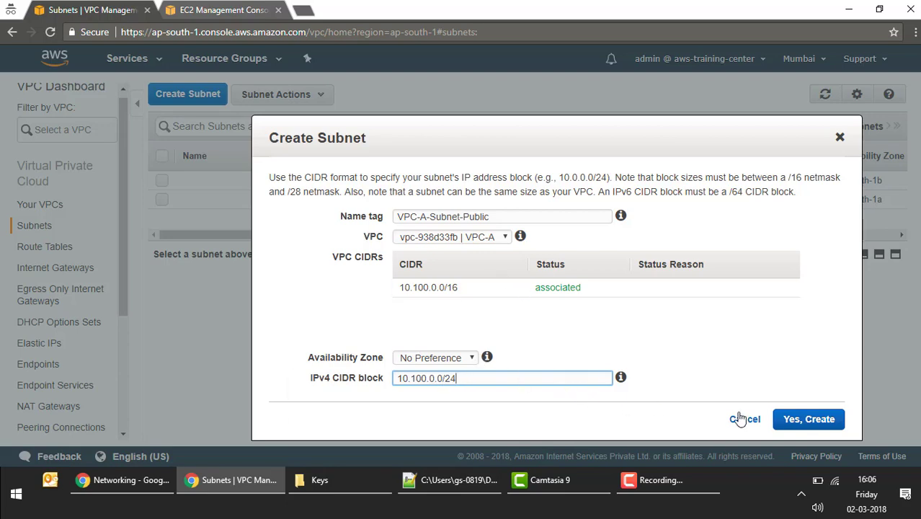
click(808, 423)
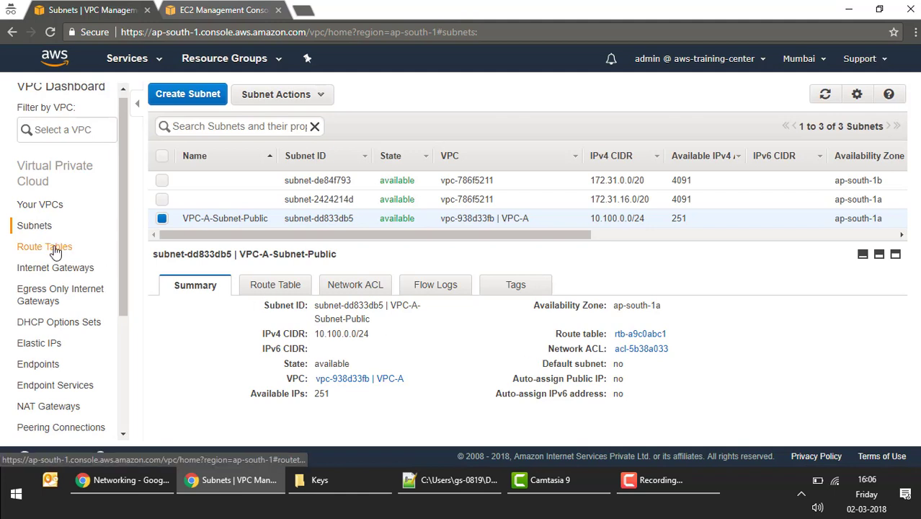
Step: Create a route table named VPC-A-RT-Public in VPC-A
click(29, 246)
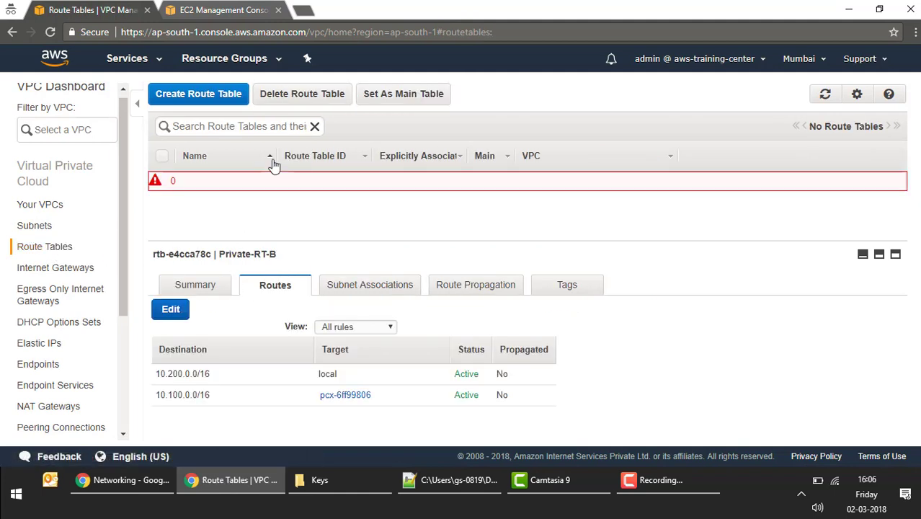
click(826, 95)
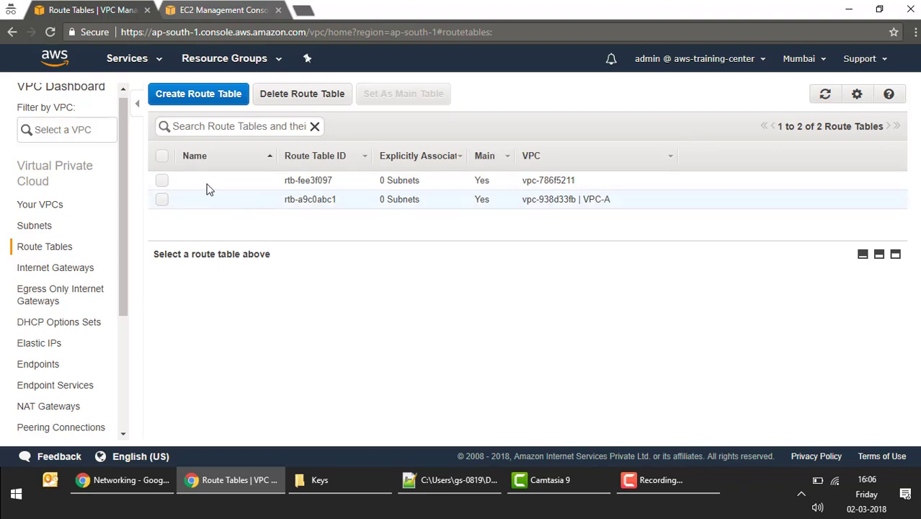
click(197, 101)
click(443, 214)
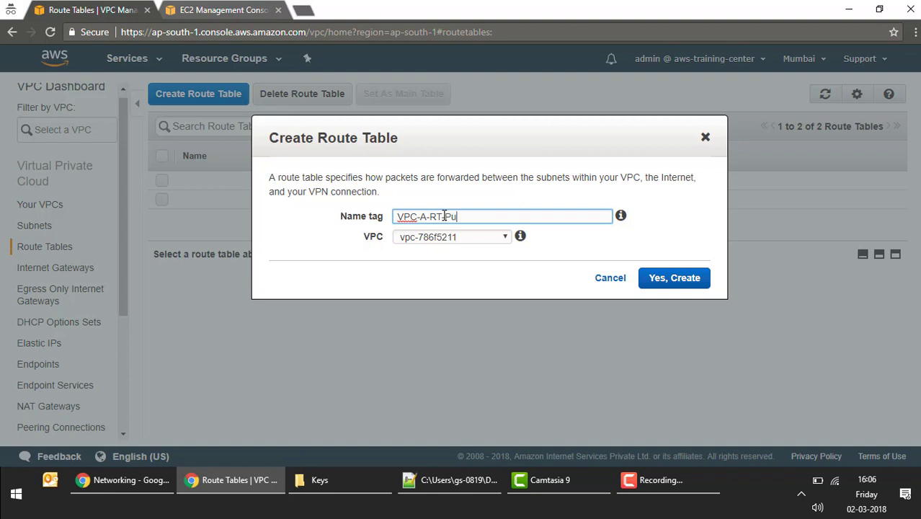
click(473, 241)
click(475, 264)
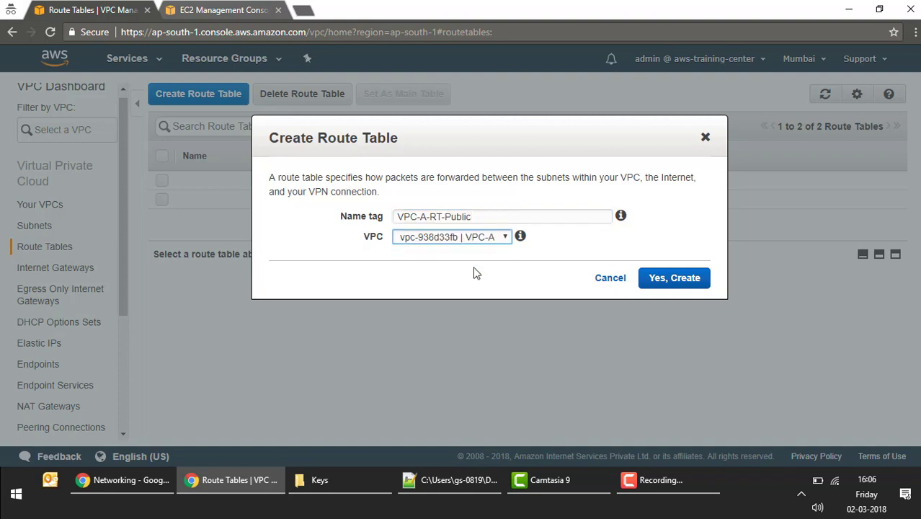
click(661, 283)
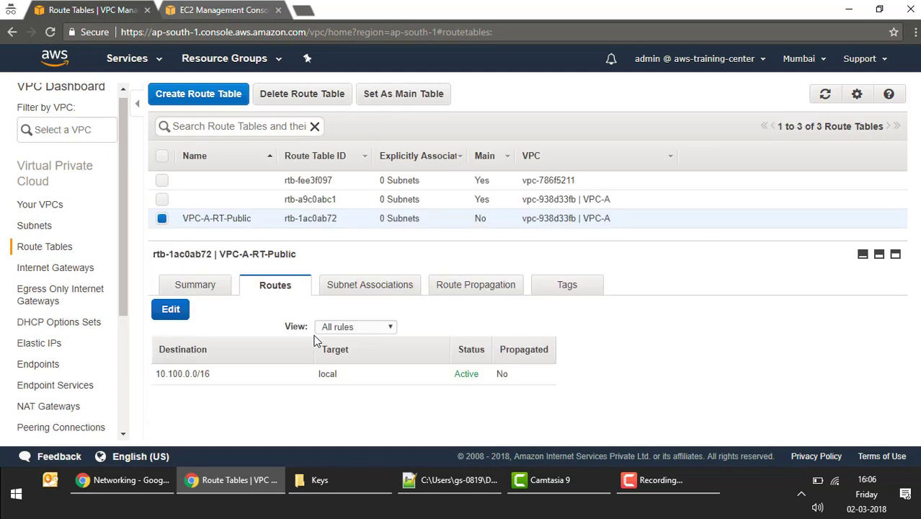
Step: Add and save a route in VPC-A-RT-Public with destination 0.0.0.0/0 and the VPC-A-IGW internet gateway as target
click(178, 314)
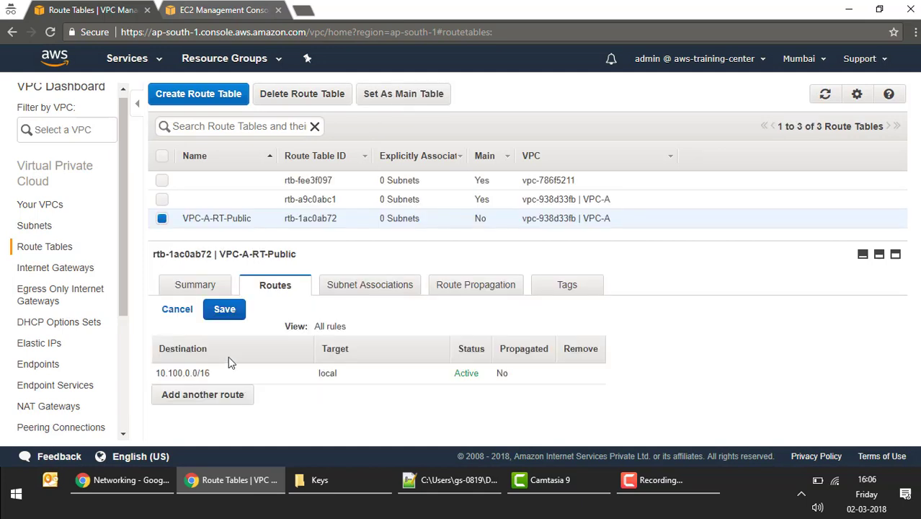
click(230, 394)
click(228, 394)
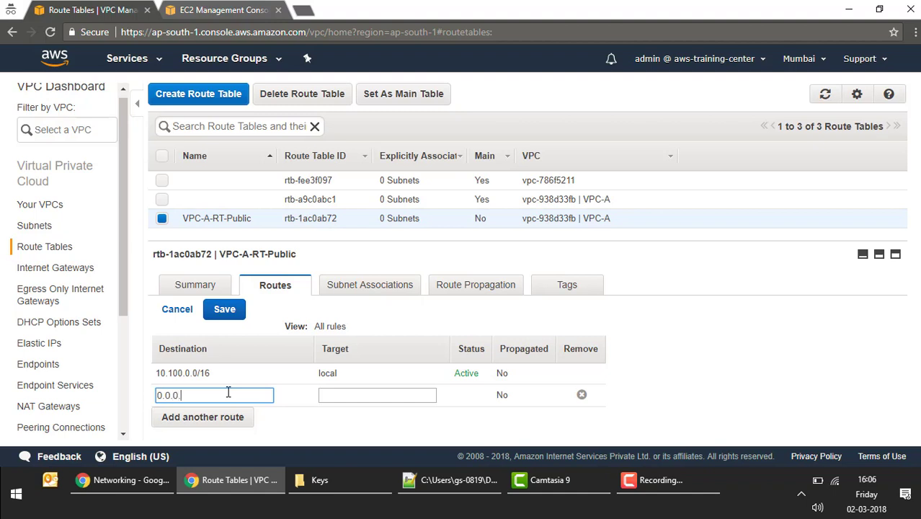
text(0.0.0.0/0)
key(Tab)
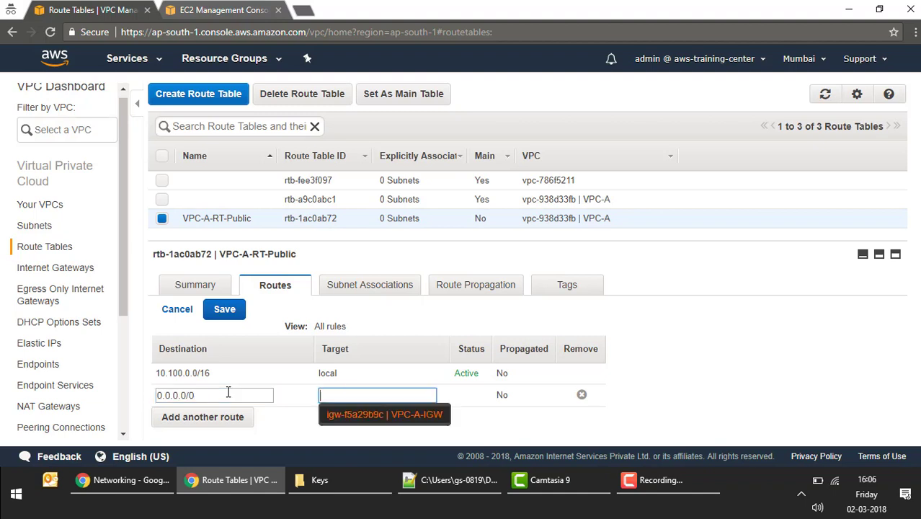
click(410, 410)
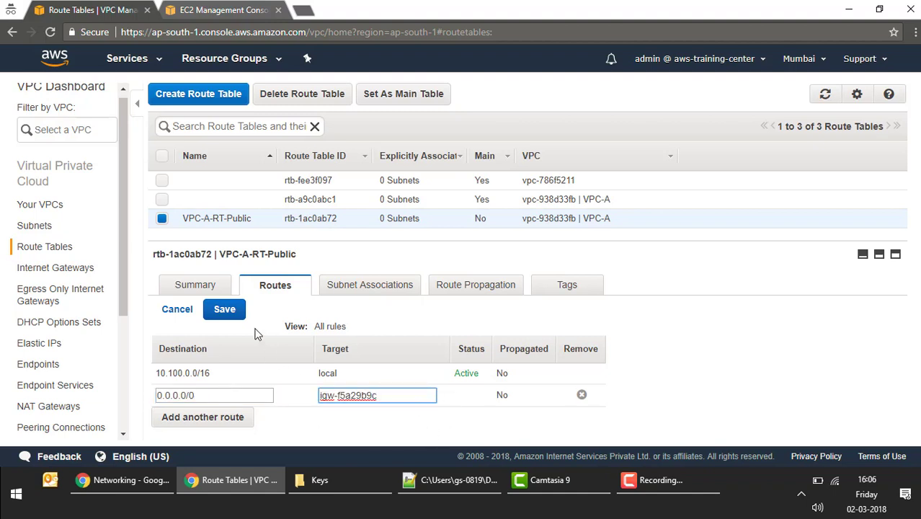
click(223, 312)
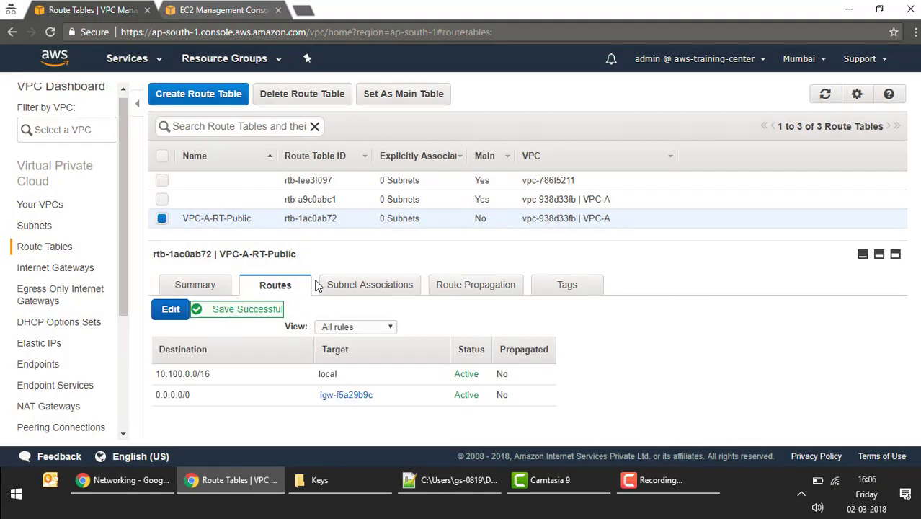
Step: Associate VPC-A-Subnet-Public with the VPC-A-RT-Public route table and save the association
click(362, 286)
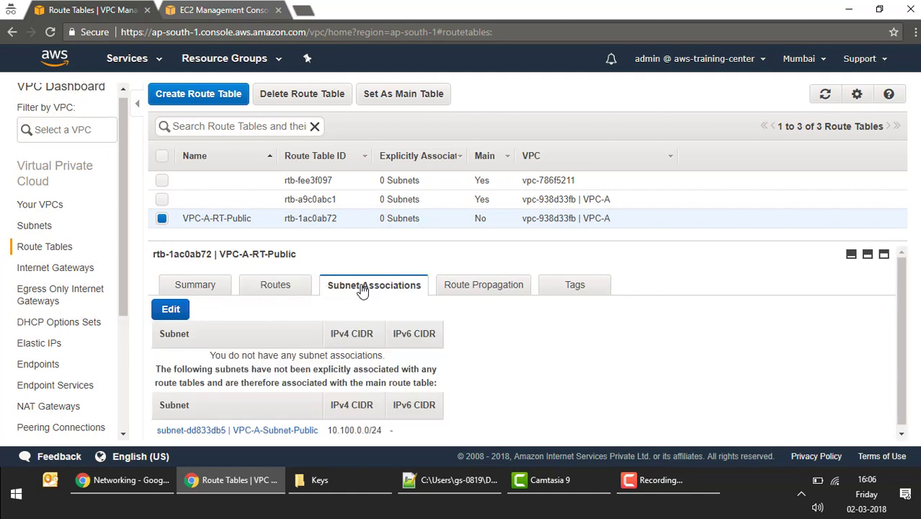
click(171, 311)
click(161, 358)
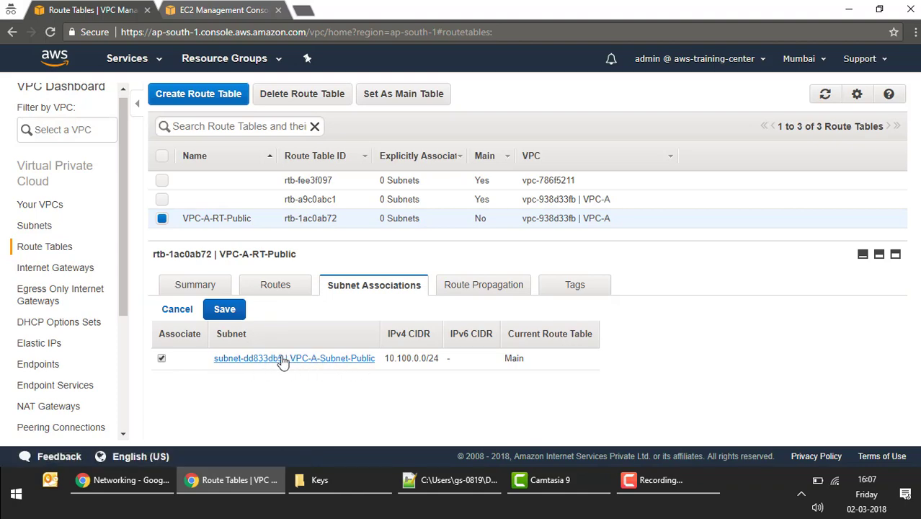
click(231, 313)
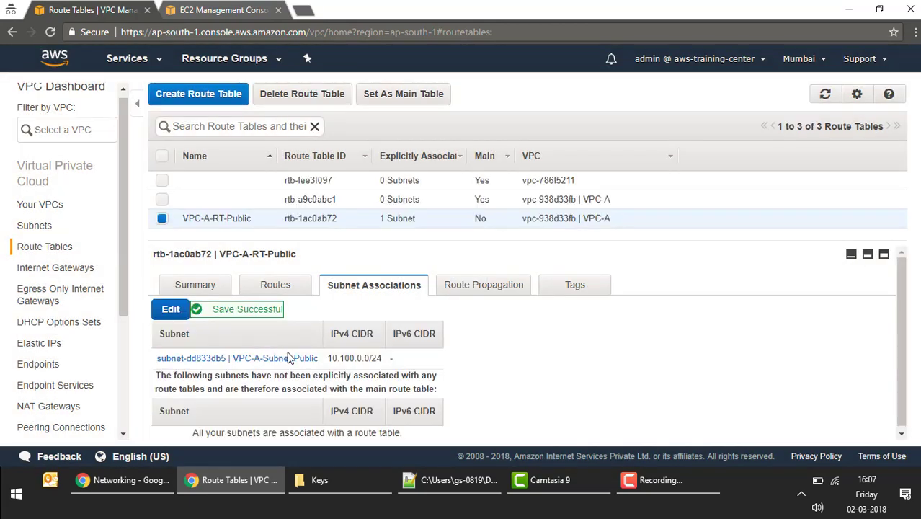
Step: Check the peering diagram and create the subnet VPC-A-Subnet-Private in VPC-A with the IPv4 CIDR block 10.100.1.0/24
key(alt+Tab)
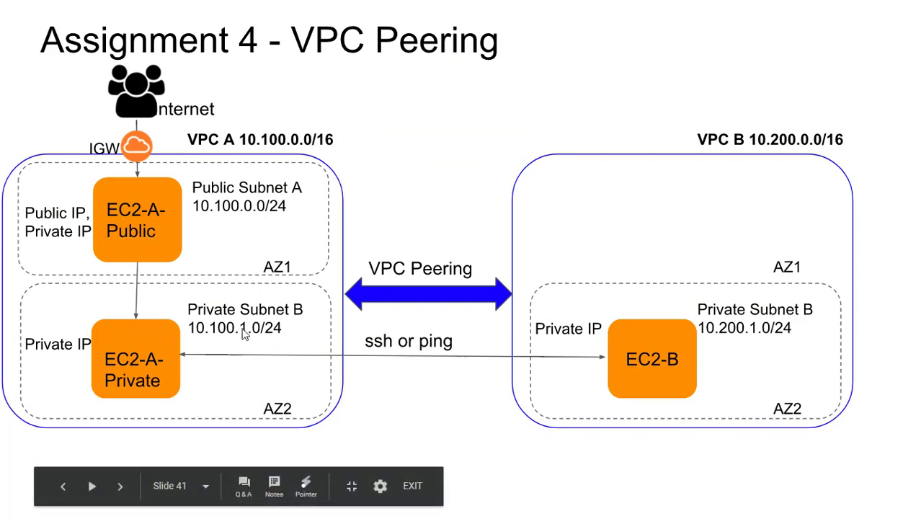
key(alt+Tab)
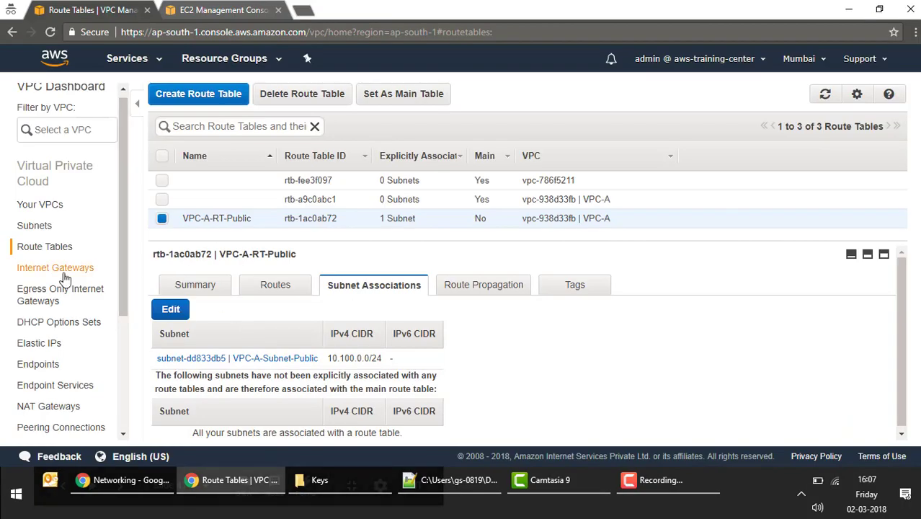
click(34, 225)
click(184, 94)
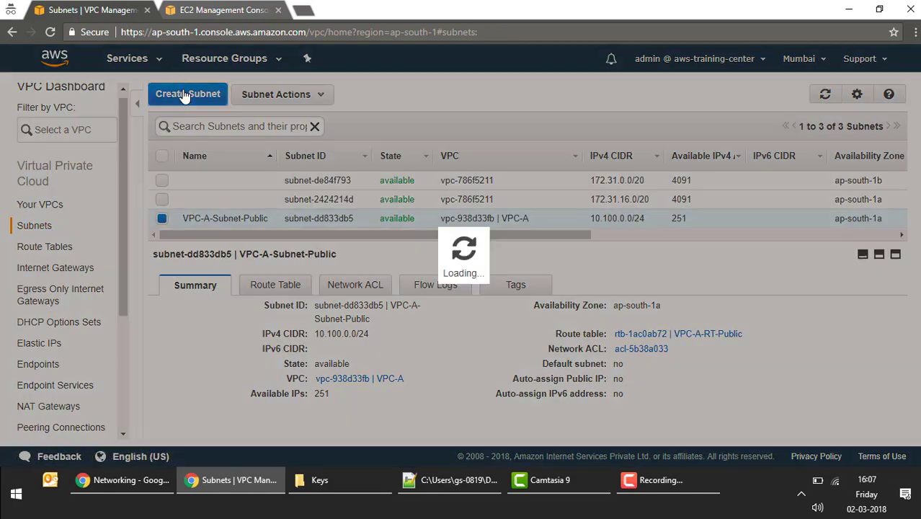
click(414, 217)
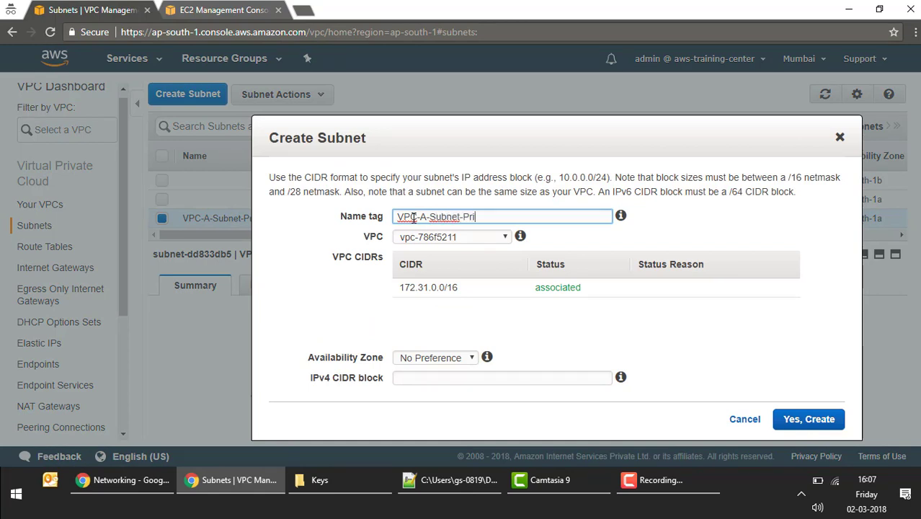
click(431, 237)
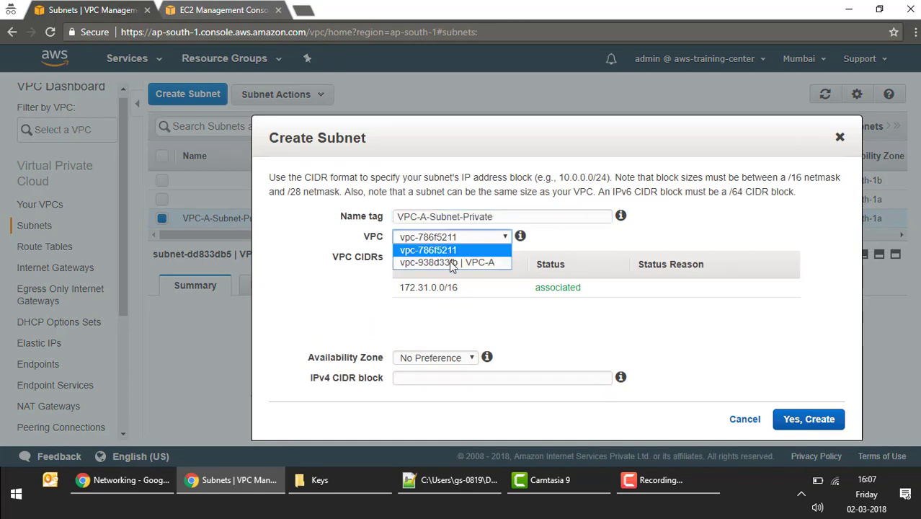
click(449, 261)
click(441, 381)
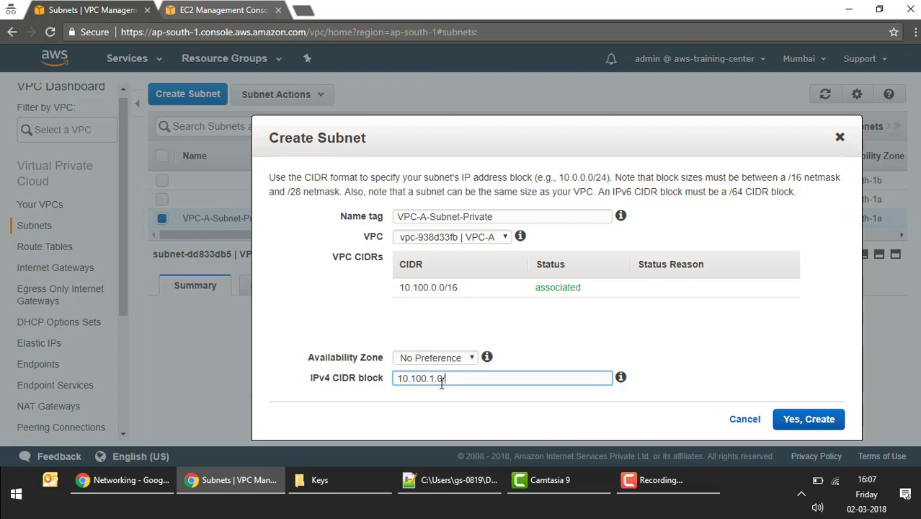
click(809, 418)
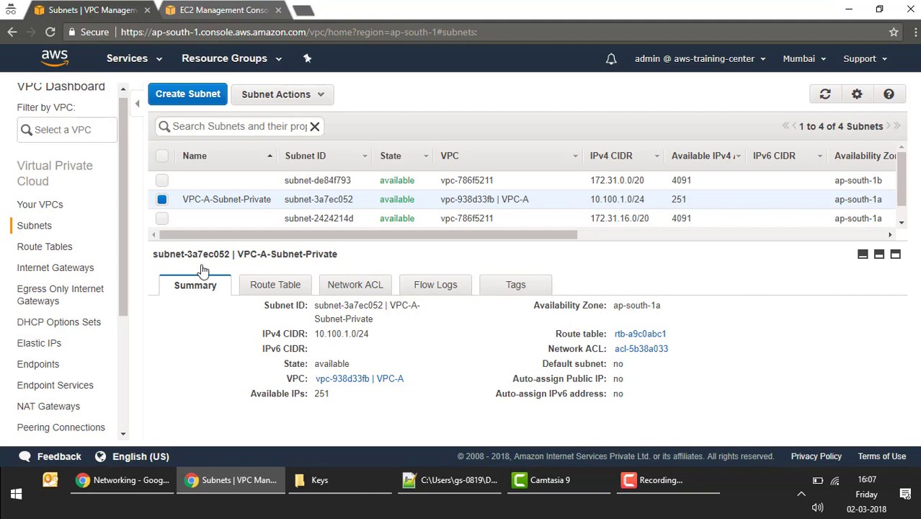
Step: Create a route table named VPC-A-RT-Private in VPC-A
click(45, 247)
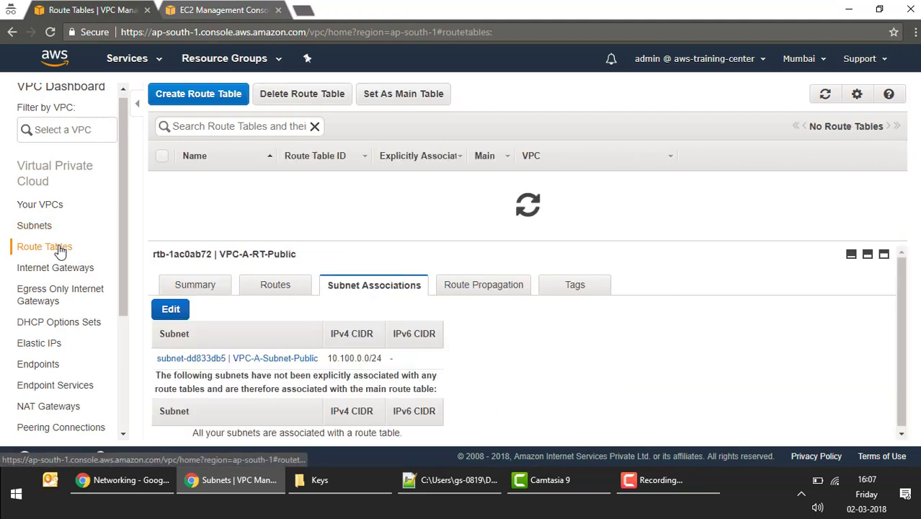
click(187, 95)
click(431, 216)
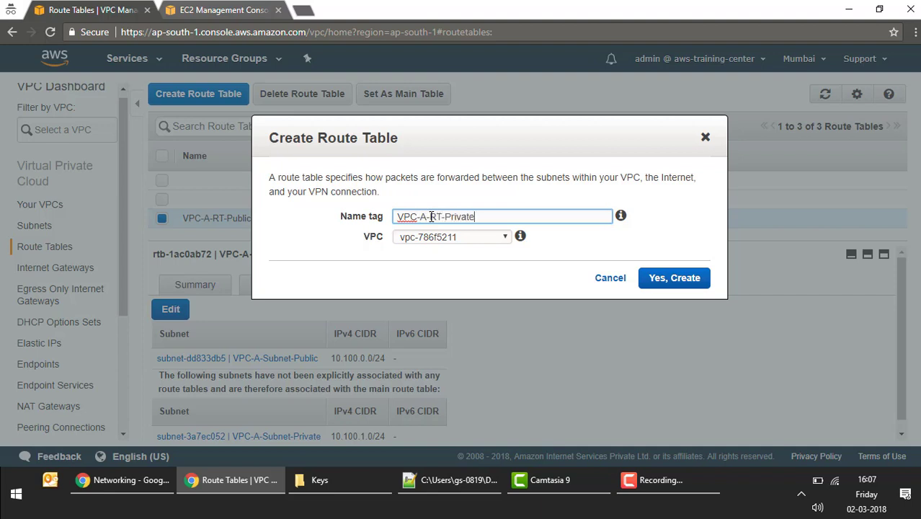
click(440, 237)
click(432, 261)
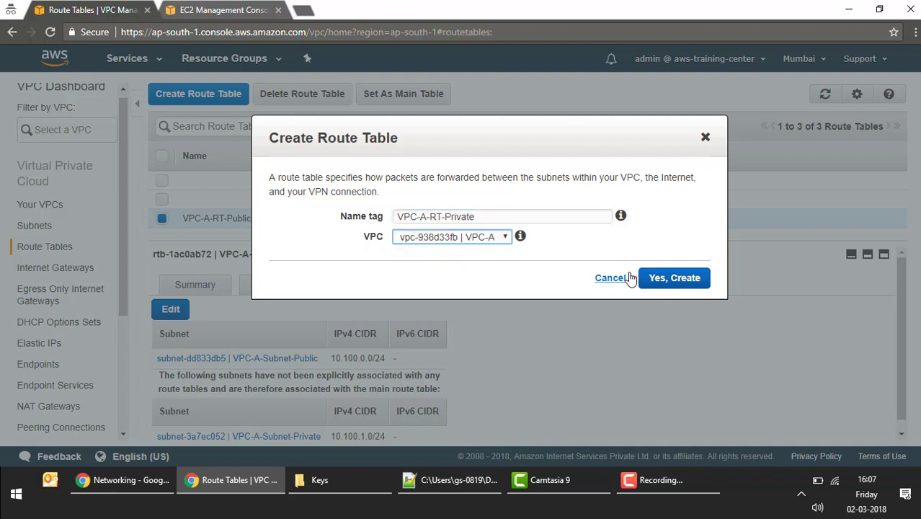
click(690, 292)
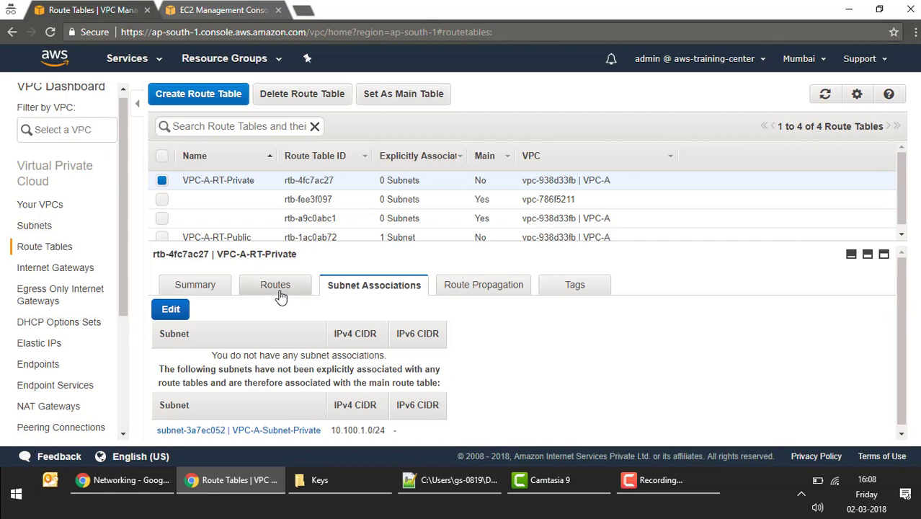
Step: Check the routes of VPC-A-RT-Private, associate VPC-A-Subnet-Private with it and save the association
click(277, 290)
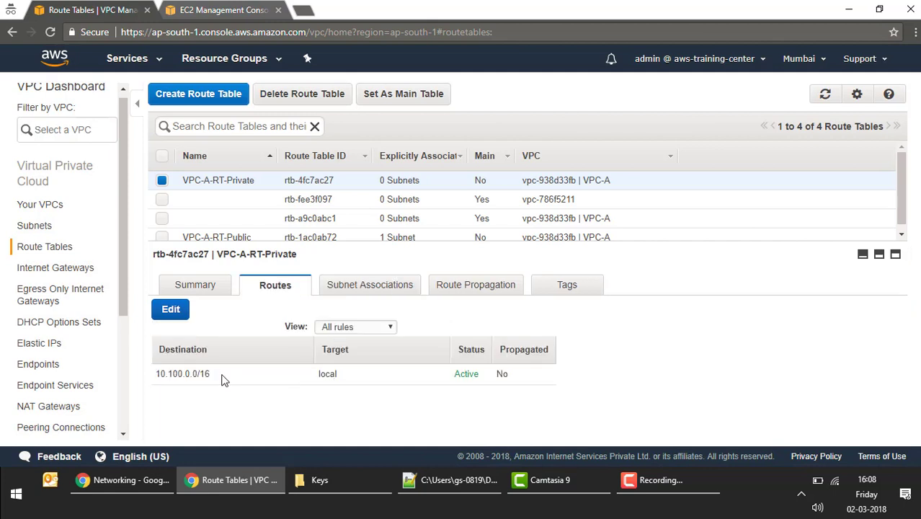
click(361, 294)
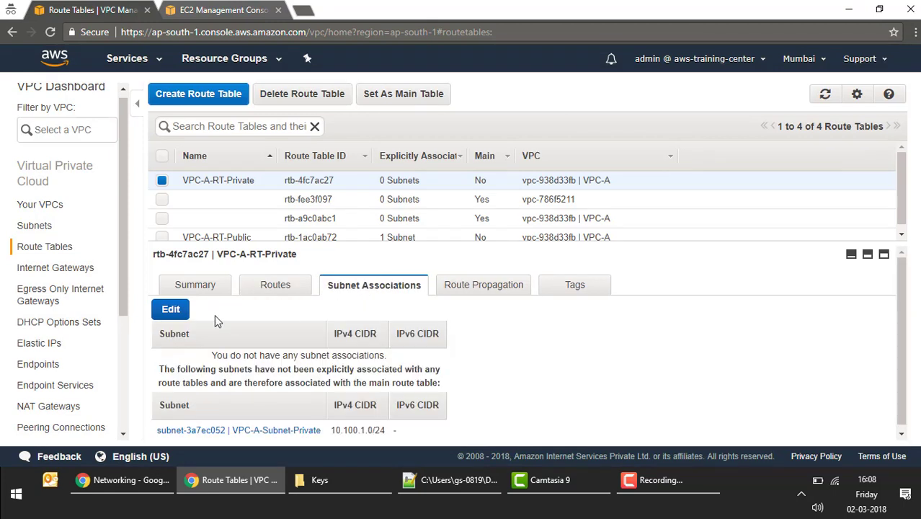
click(171, 310)
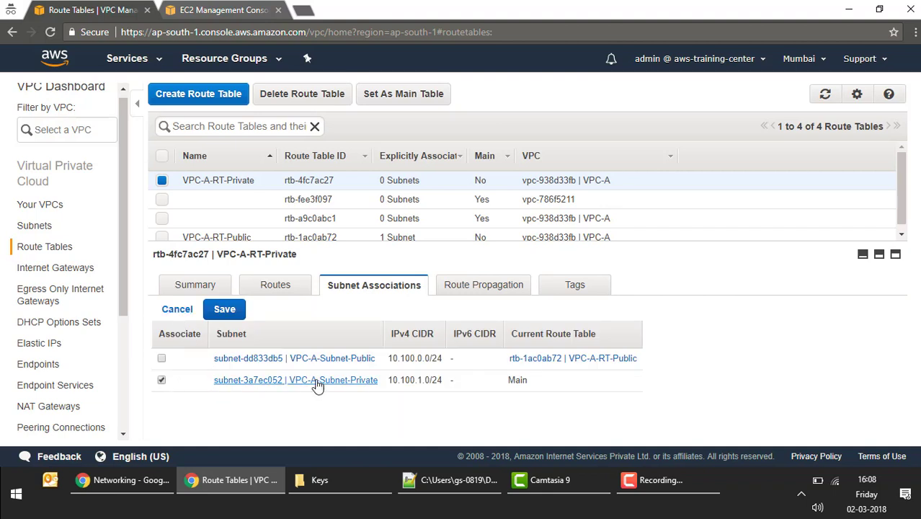
click(232, 315)
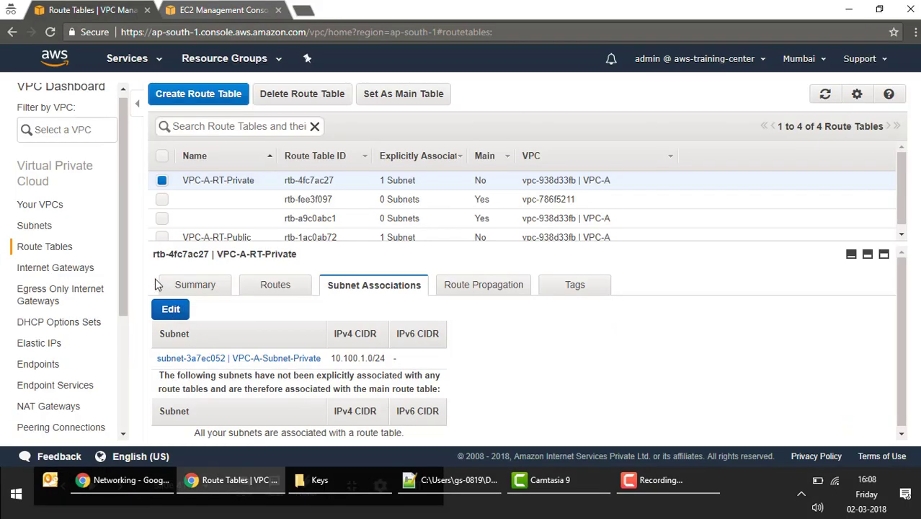
Step: Start launching an EC2 instance from Amazon Linux AMI 2017.09.1 (HVM) with the t2.micro type and proceed to its instance details
click(216, 10)
click(191, 228)
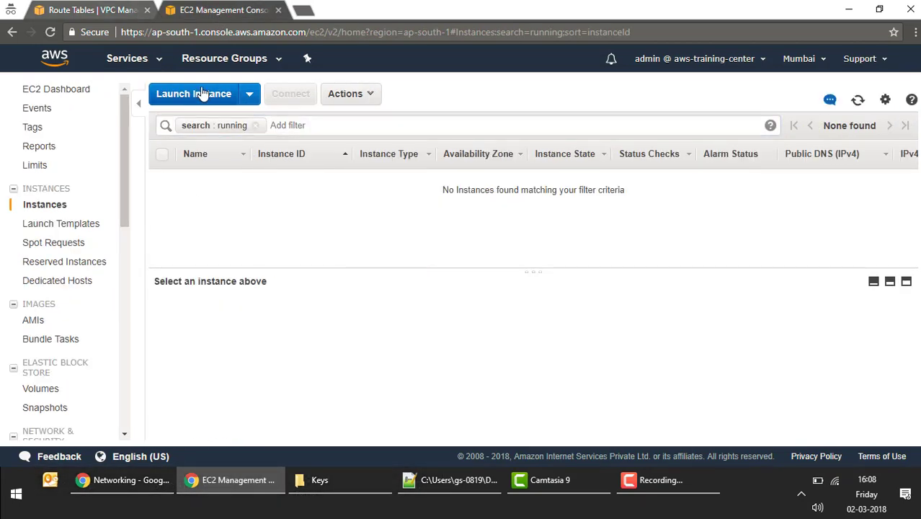
click(216, 93)
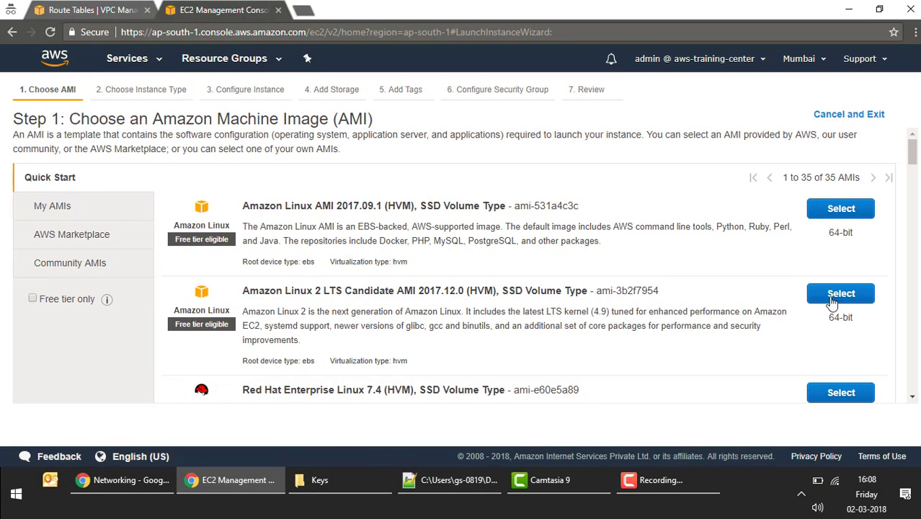
click(840, 210)
click(808, 423)
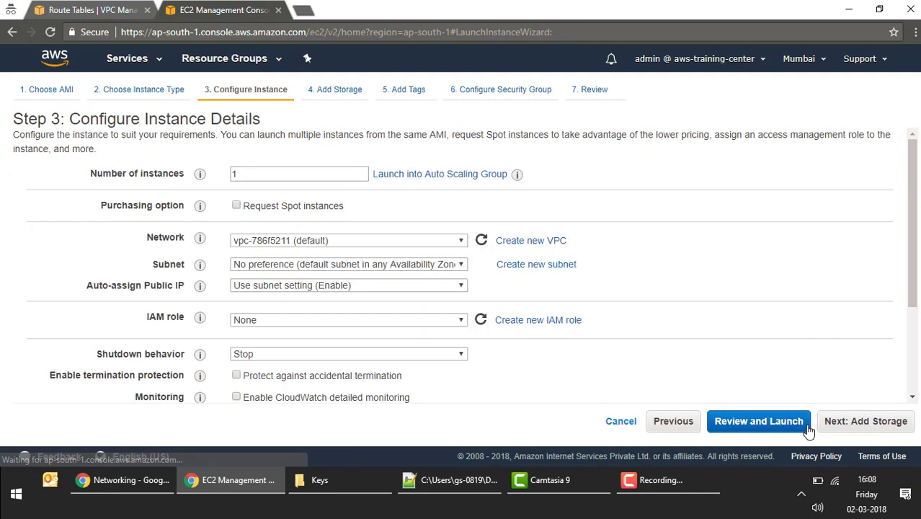
Step: Place the instance in the VPC-A network and the VPC-A-Subnet-Public subnet with auto-assign public IP enabled
click(286, 241)
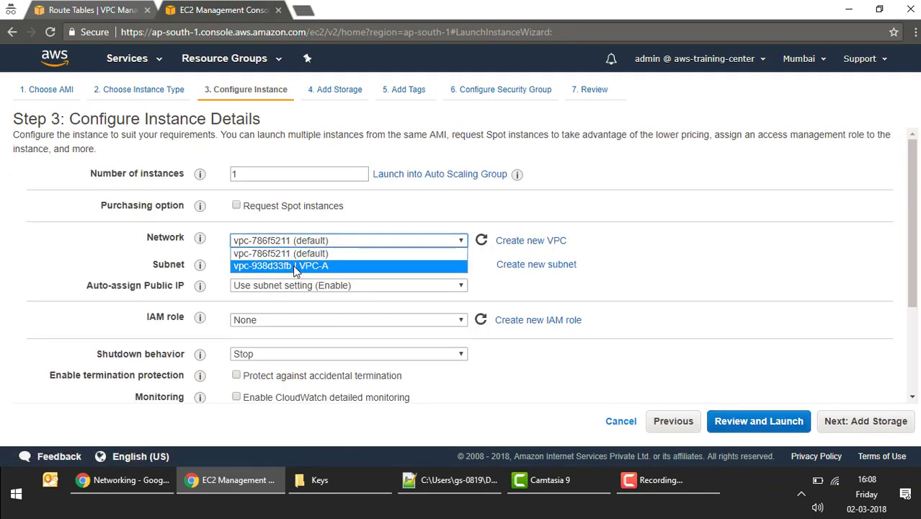
click(296, 265)
click(296, 264)
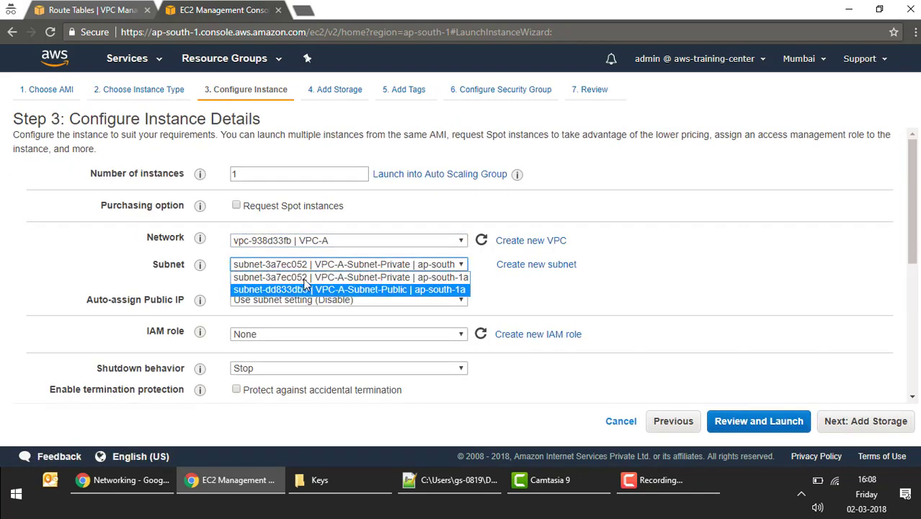
click(304, 289)
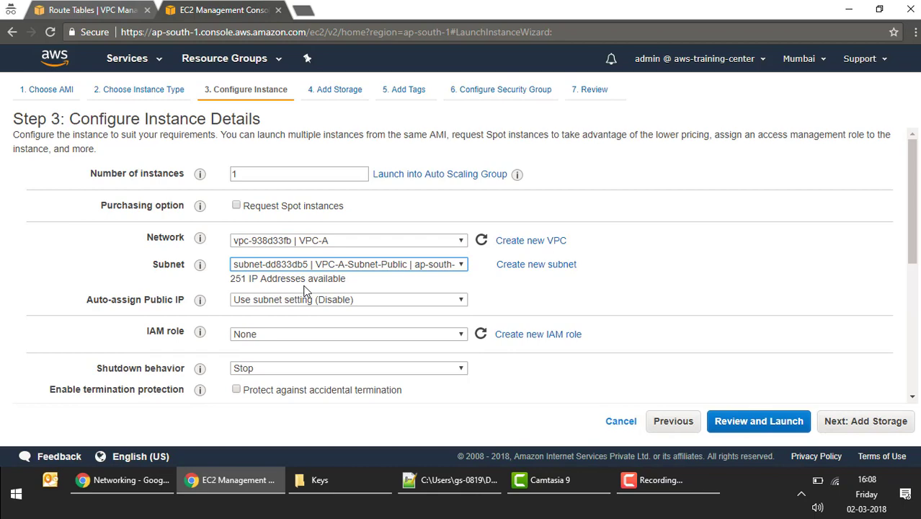
click(263, 303)
click(264, 323)
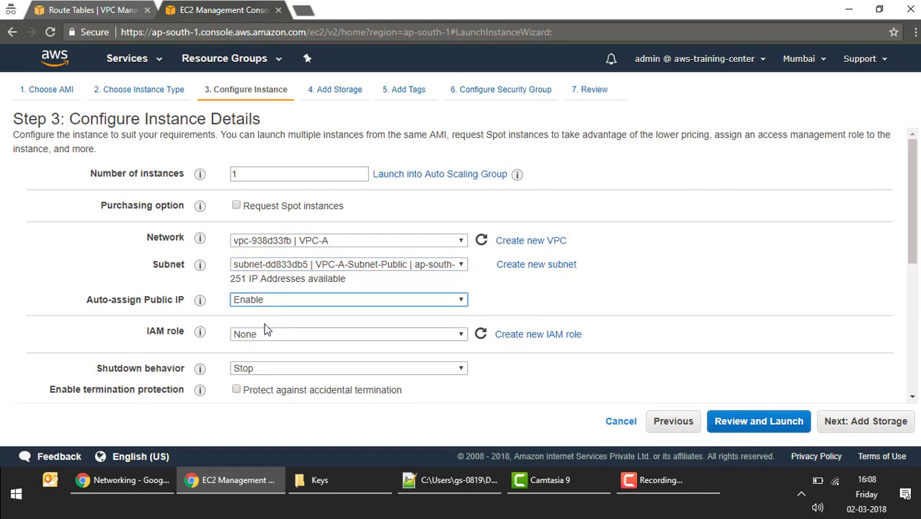
Step: Keep the default storage and add a tag to the instance with key Name and value VPC-A-EC2-Public
click(865, 422)
click(886, 430)
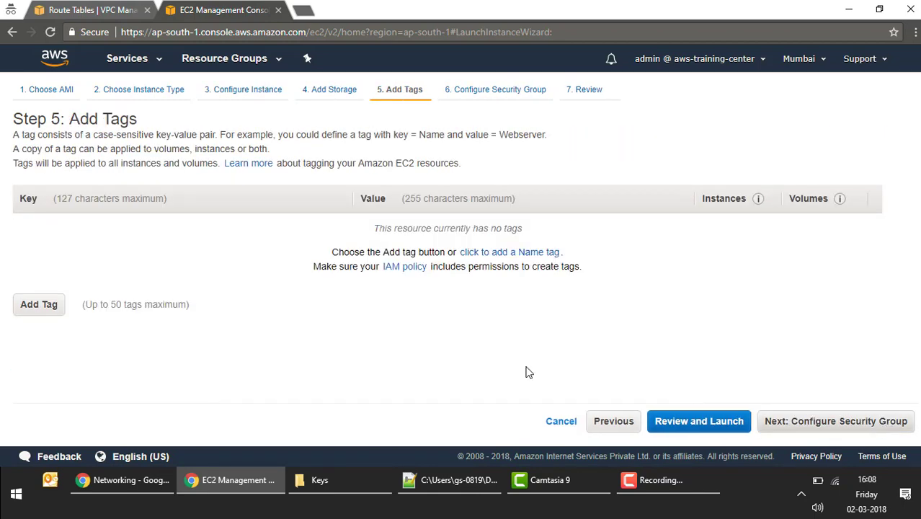
click(39, 304)
text(Name)
key(Tab)
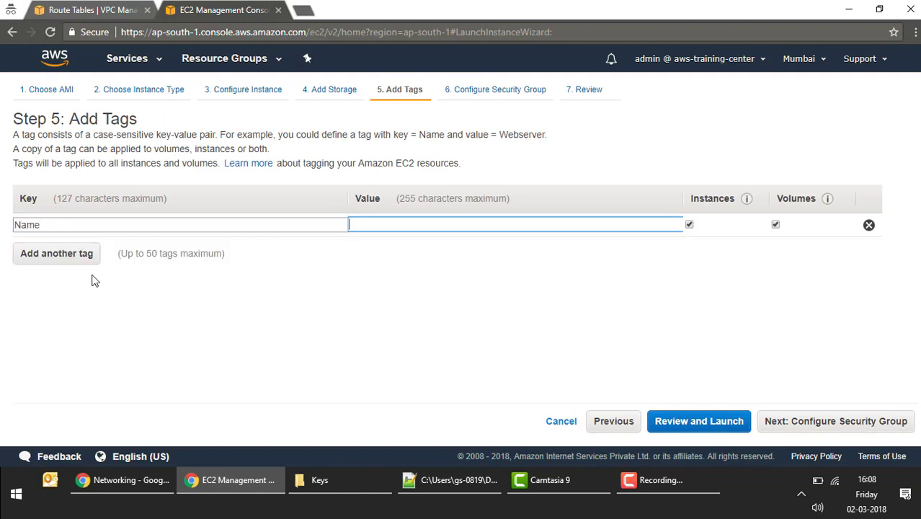
text(VPC-A-EC)
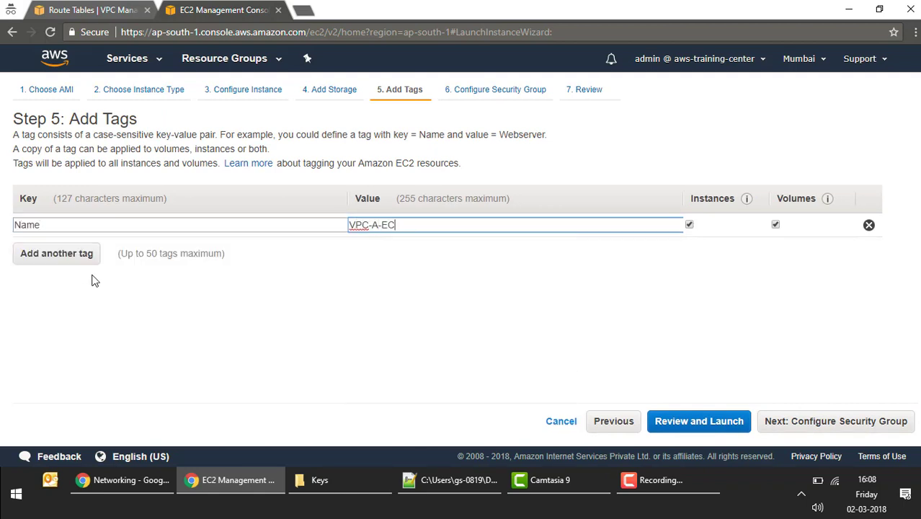
text(2-Py)
Step: Define a new security group with VPC-A-SG-Public as name and description, allowing SSH on port 22 from My IP
click(814, 421)
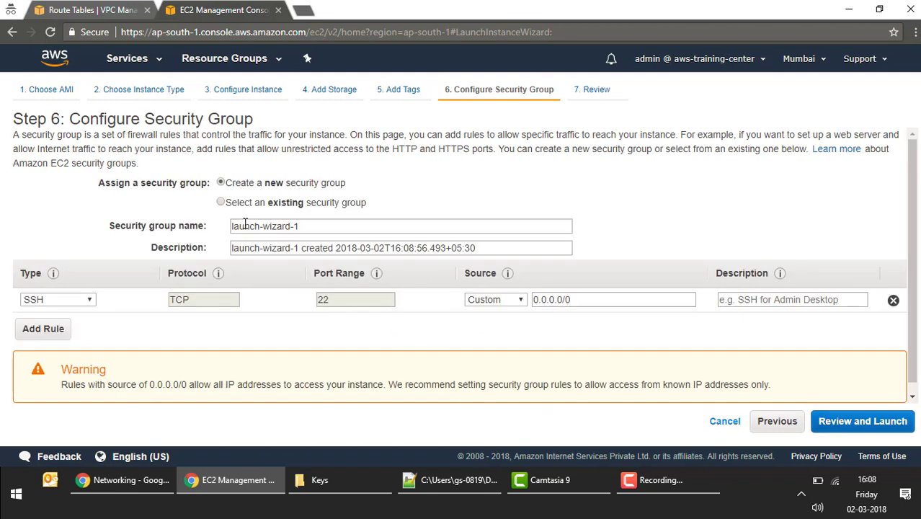
drag(306, 224, 155, 225)
text(VPC-)
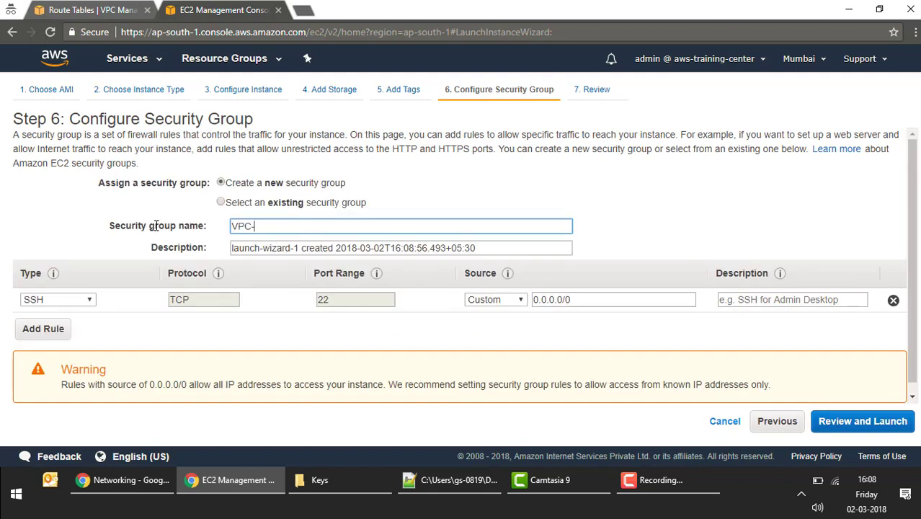
key(BackSpace)
text(-A-SG-Public)
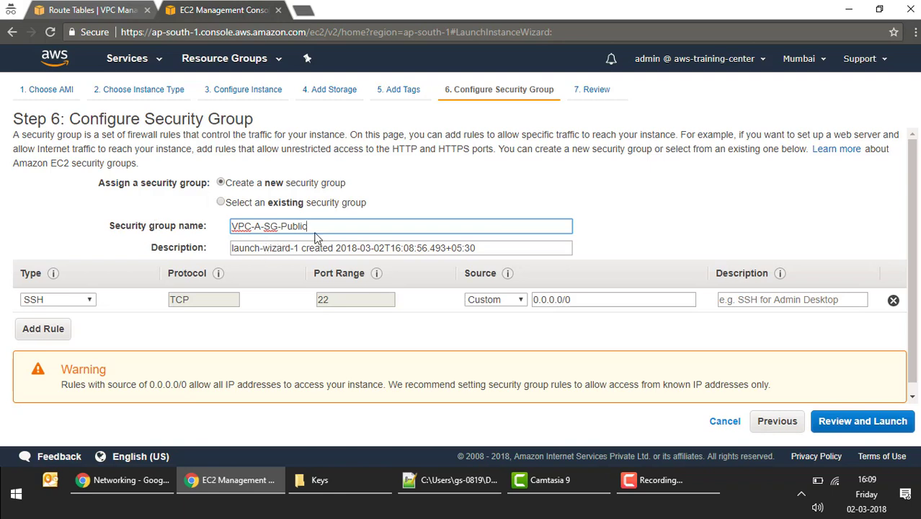
key(ctrl+a)
key(ctrl+c)
click(232, 249)
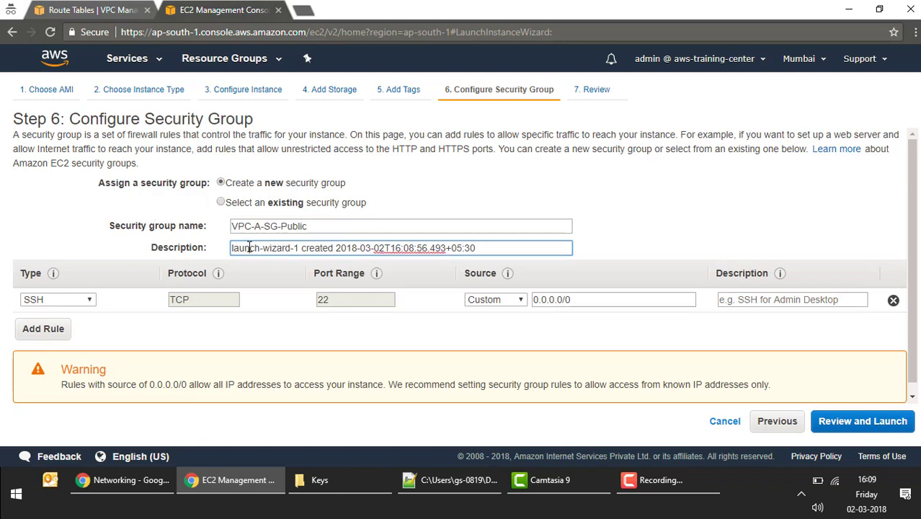
key(ctrl+a)
key(ctrl+v)
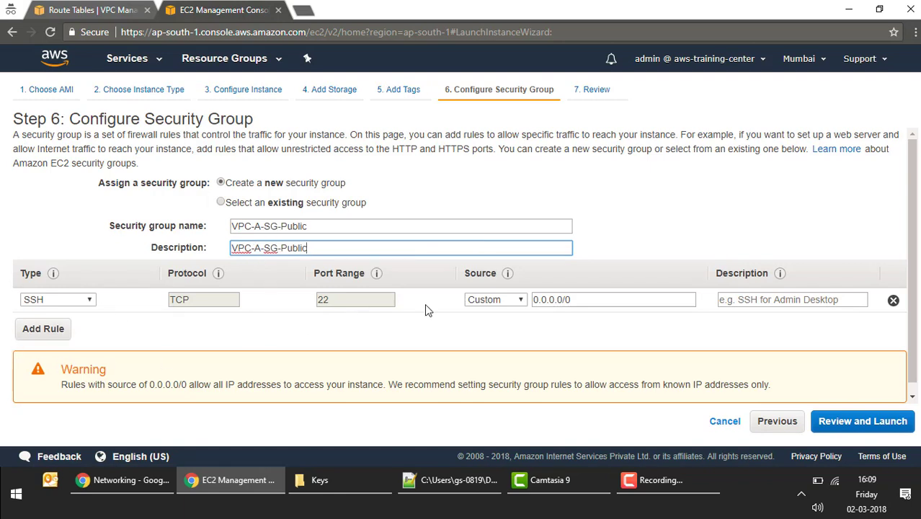
click(499, 304)
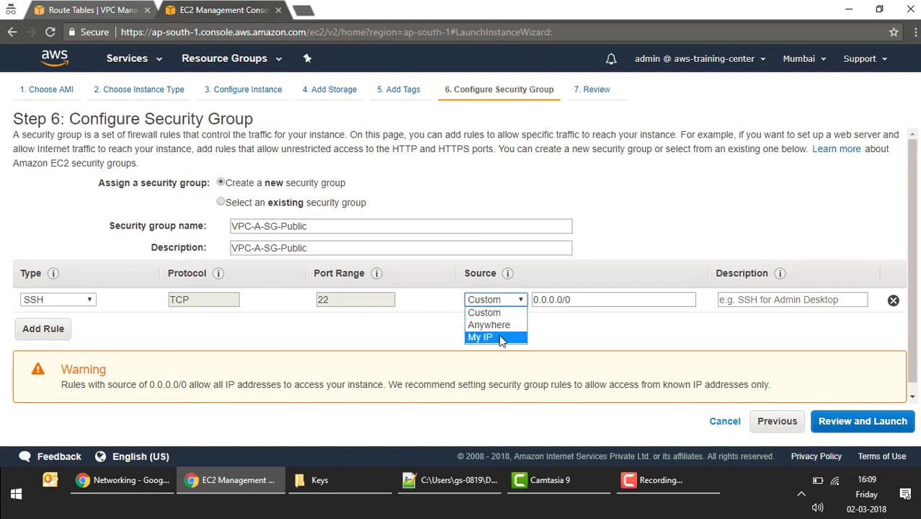
click(502, 337)
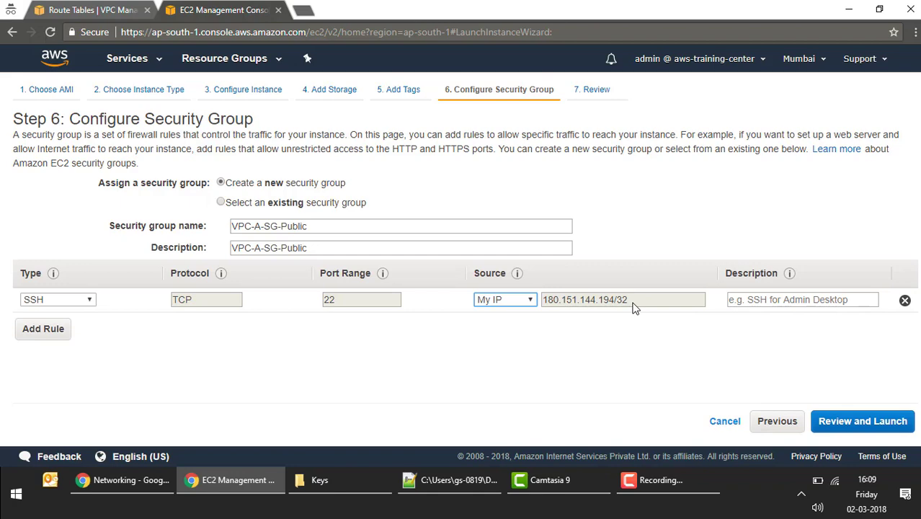
Step: Review and launch the instance with the existing key pair demo1, acknowledging access to its private key file
click(886, 422)
click(890, 421)
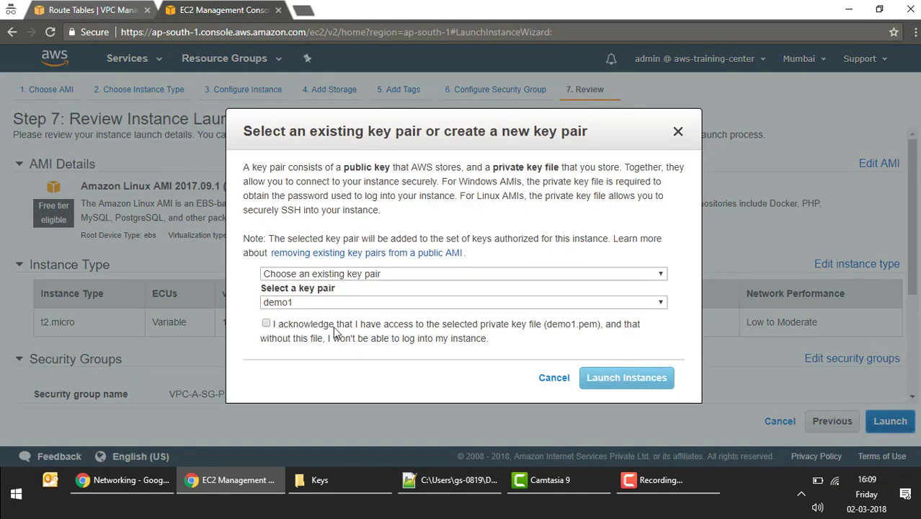
click(265, 324)
click(597, 380)
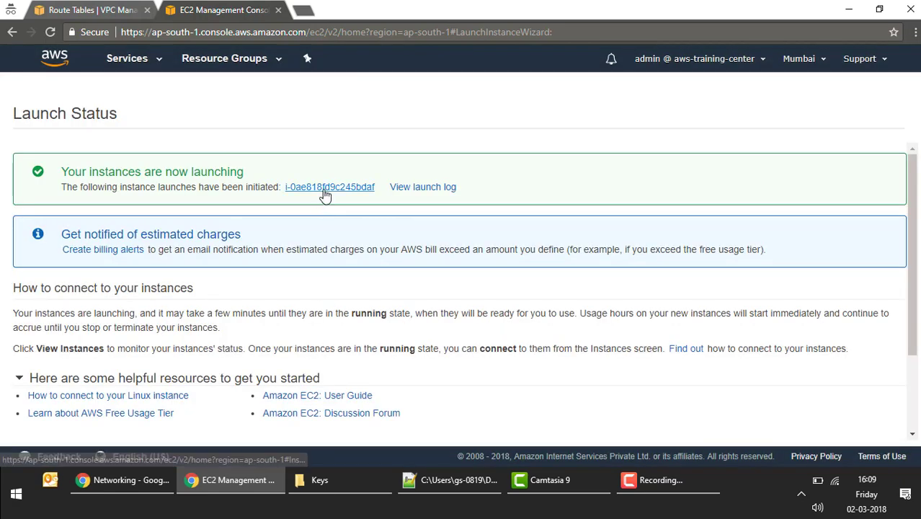
Step: Open the launched instance from the launch status and clear the instance list's filter
click(339, 188)
click(309, 126)
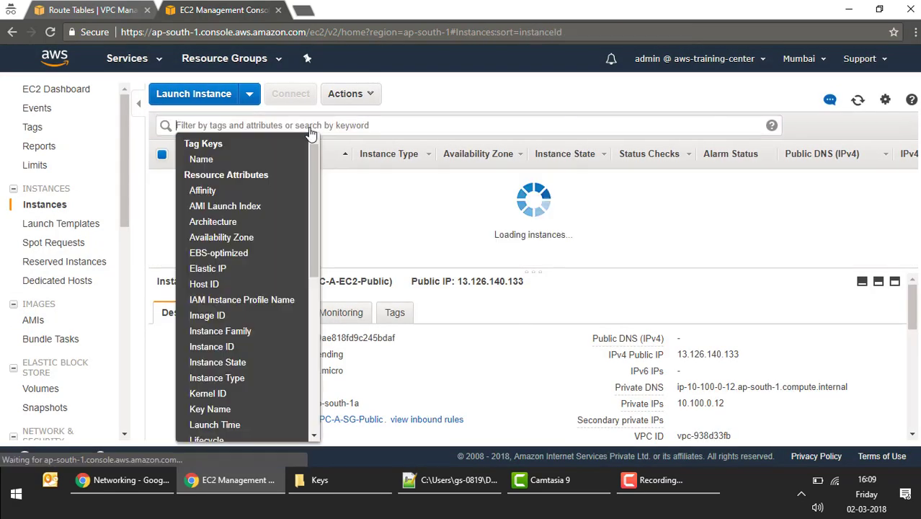
click(364, 127)
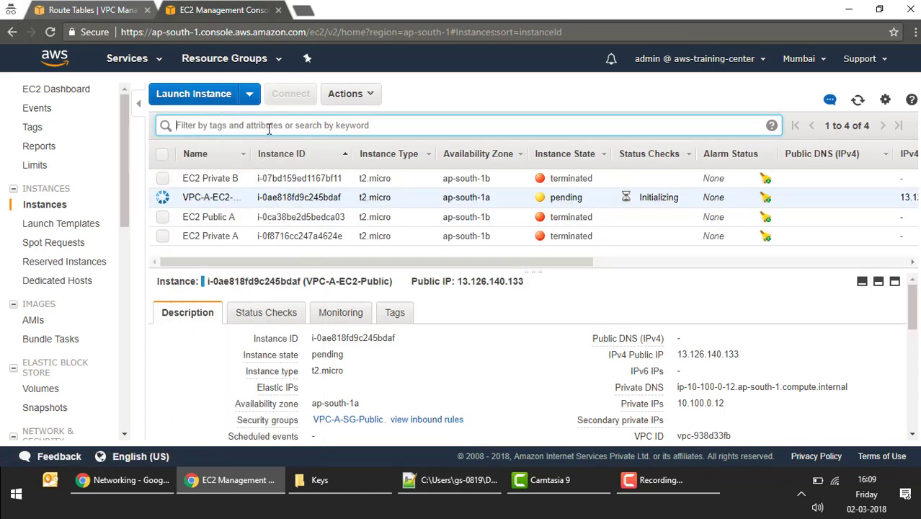
Step: Filter the instance list by the keyword running, refresh it and remove the filter
text(running)
key(Return)
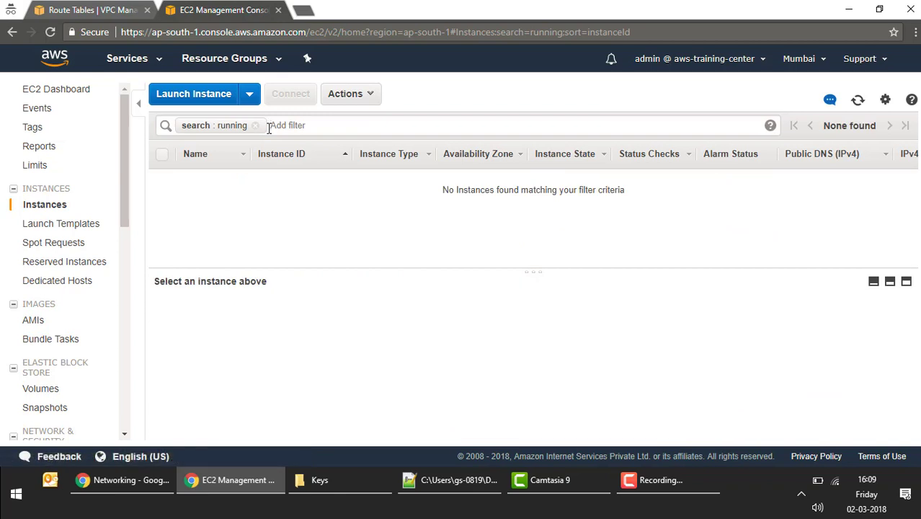
click(857, 102)
click(255, 126)
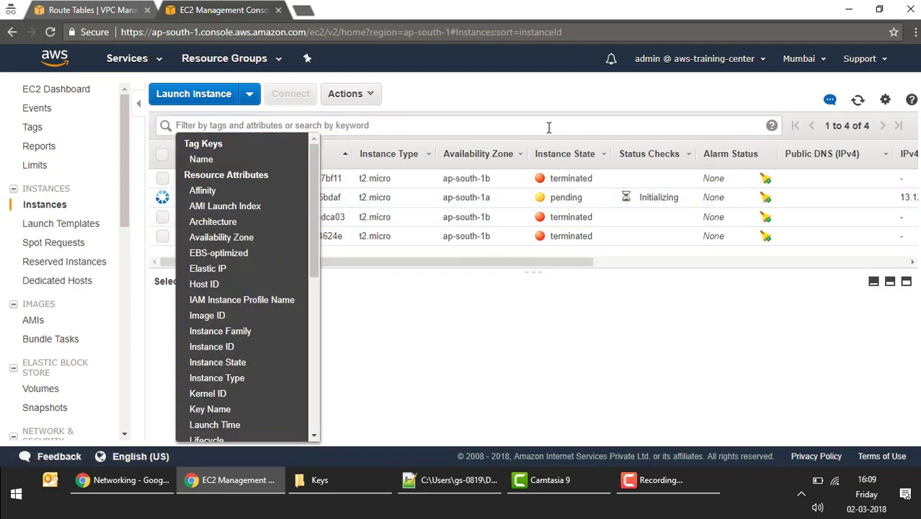
click(352, 137)
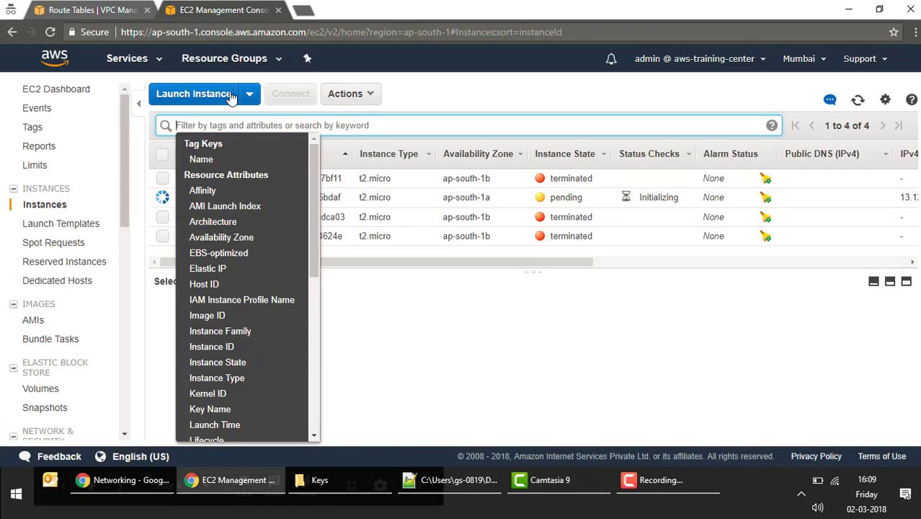
Step: Start launching another instance from Amazon Linux AMI 2017.09.1 (HVM) with the t2.micro type and proceed to its instance details
click(229, 94)
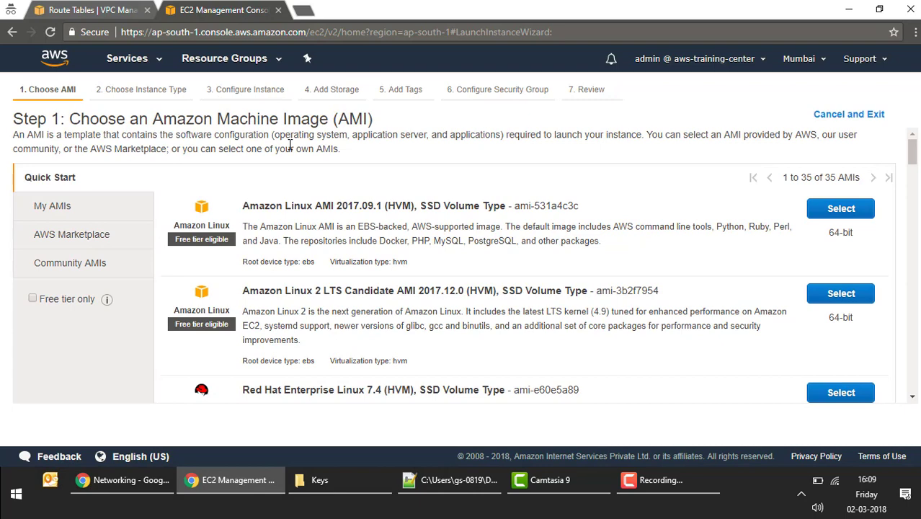
click(835, 211)
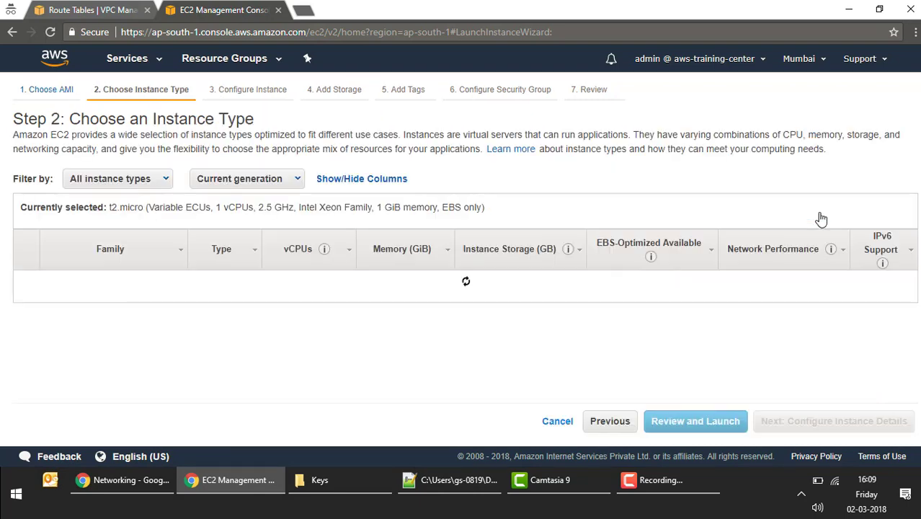
click(874, 425)
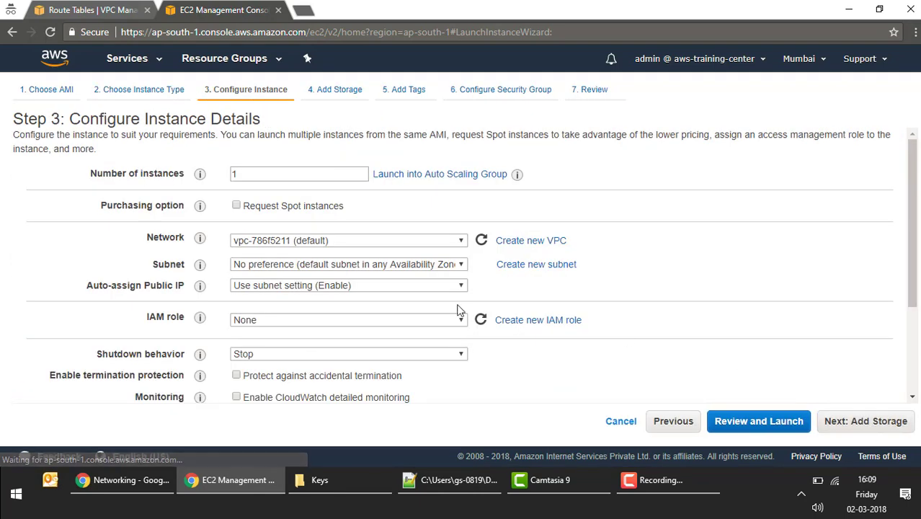
Step: Place the instance in VPC-A's VPC-A-Subnet-Private subnet, disable auto-assigned public IP and proceed to storage
click(292, 242)
click(293, 267)
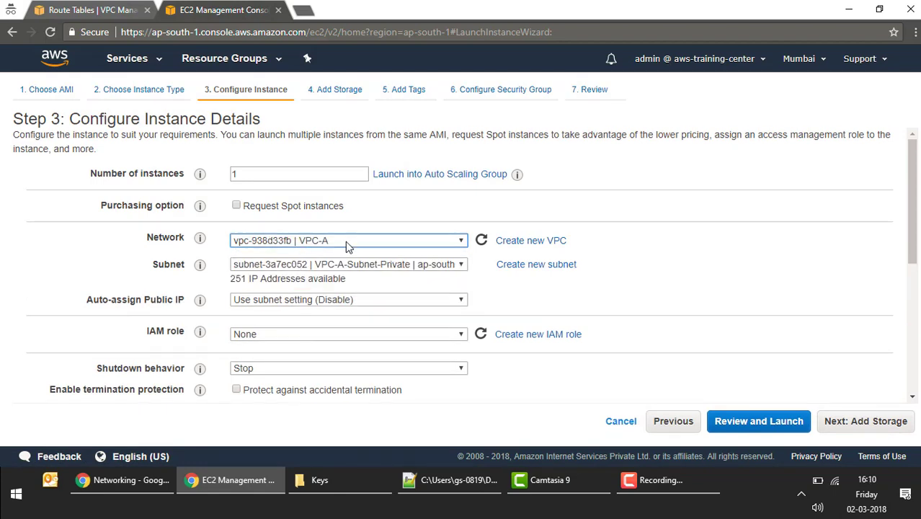
click(345, 263)
click(349, 273)
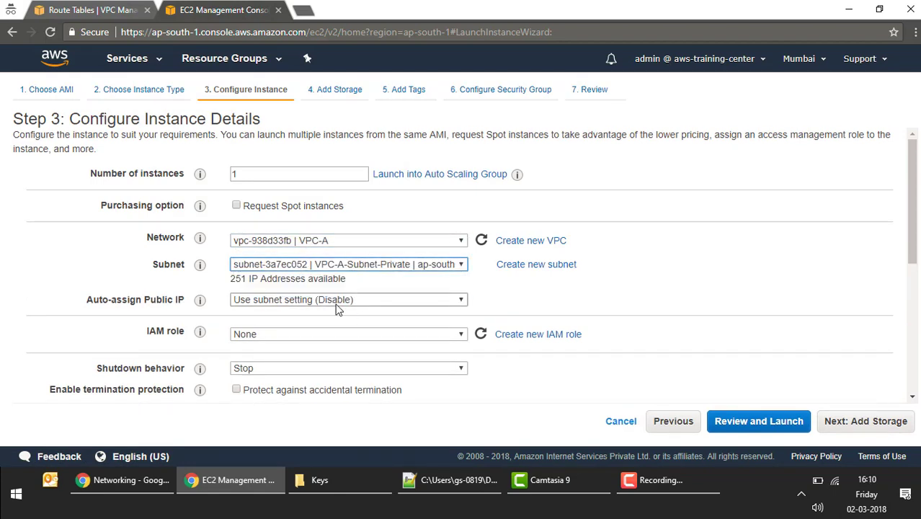
click(351, 299)
click(328, 335)
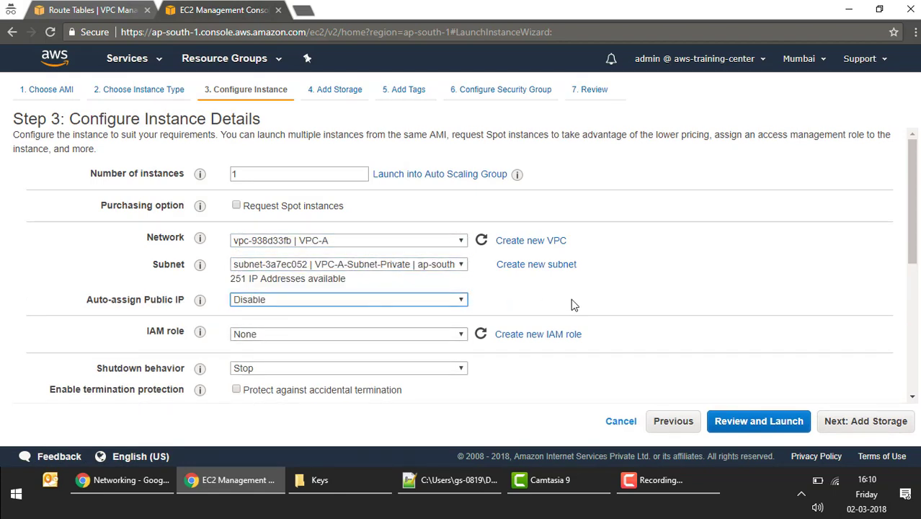
scroll(569, 302, down, 2)
scroll(351, 198, up, 1)
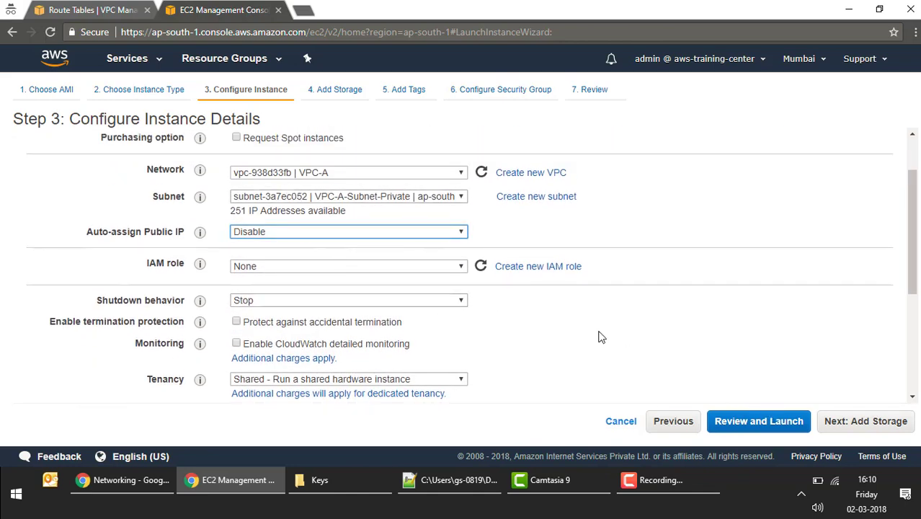
click(864, 427)
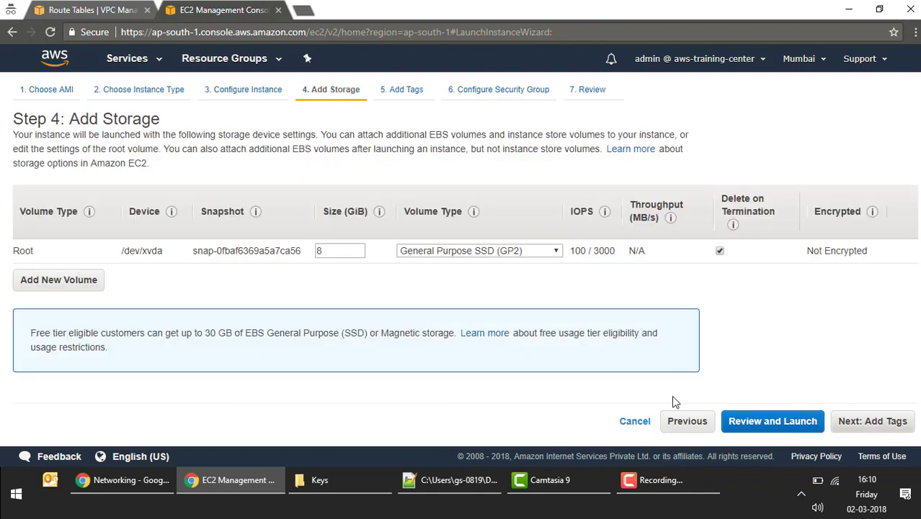
Step: Keep the default storage, tag the instance with Name VPC-A-EC2-Private and proceed to the security group settings
click(886, 425)
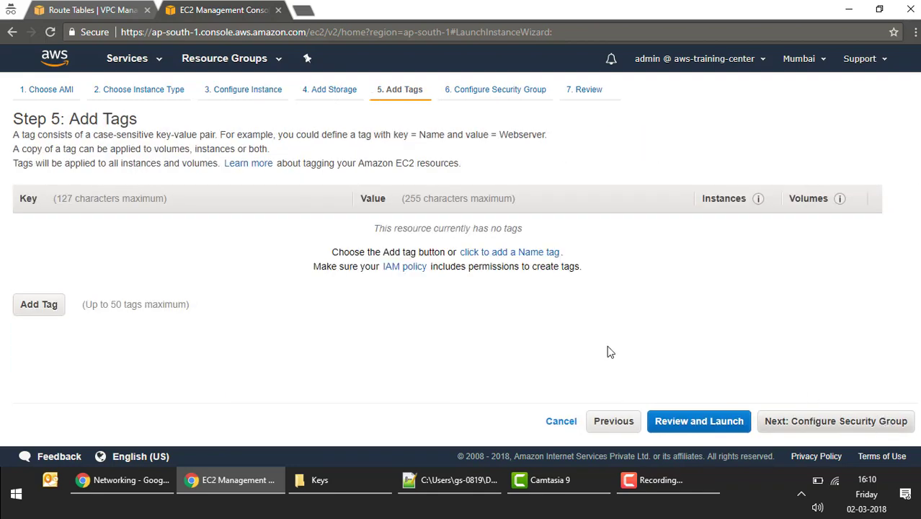
click(22, 304)
text(Name)
key(Tab)
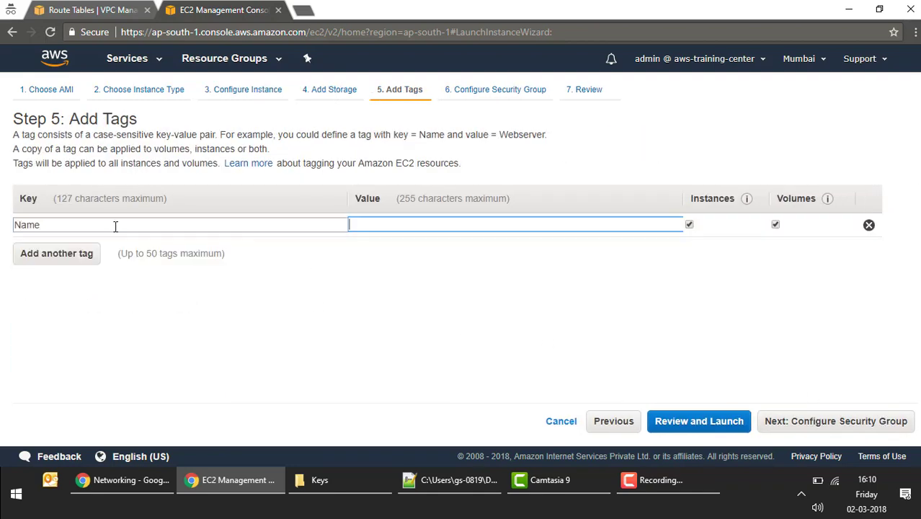
text(VPC-A-)
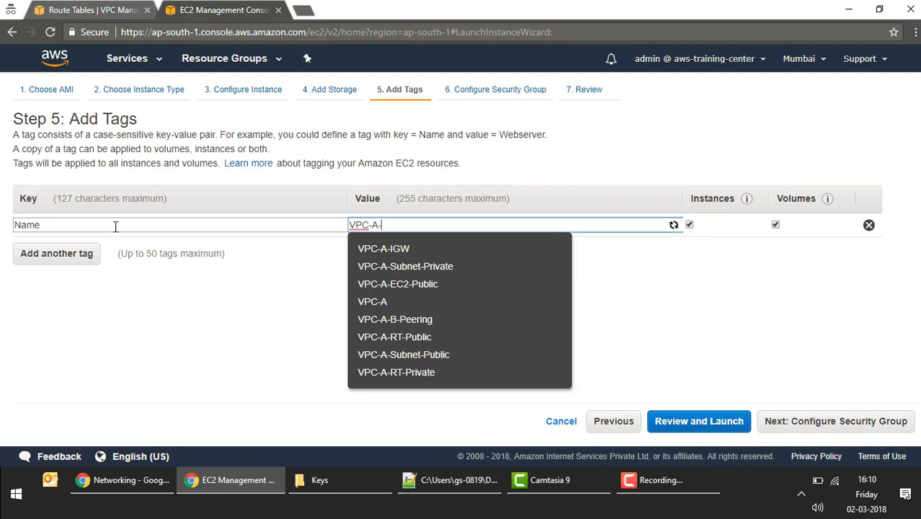
text(EC2-Pr)
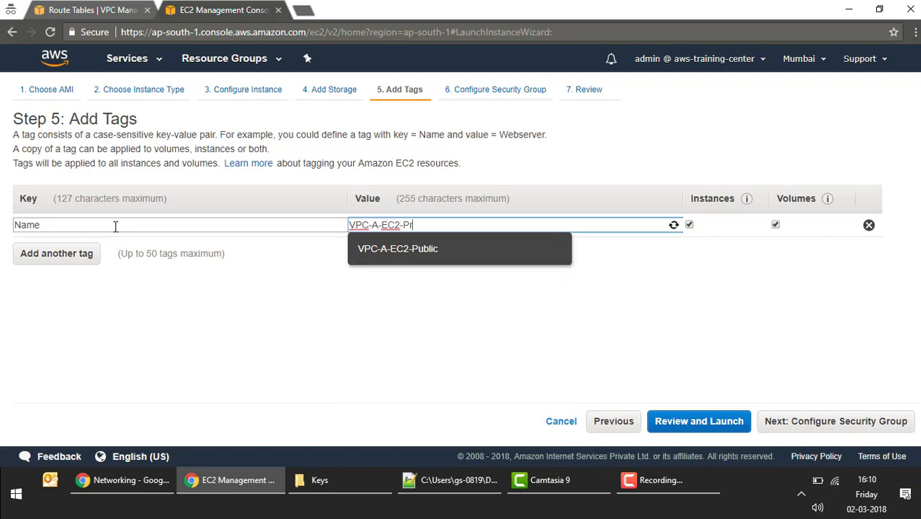
text(ivate)
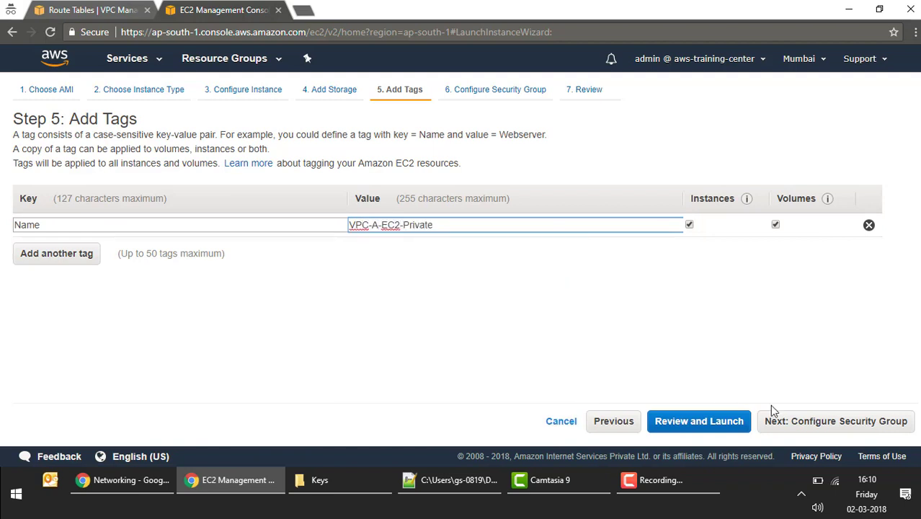
click(806, 420)
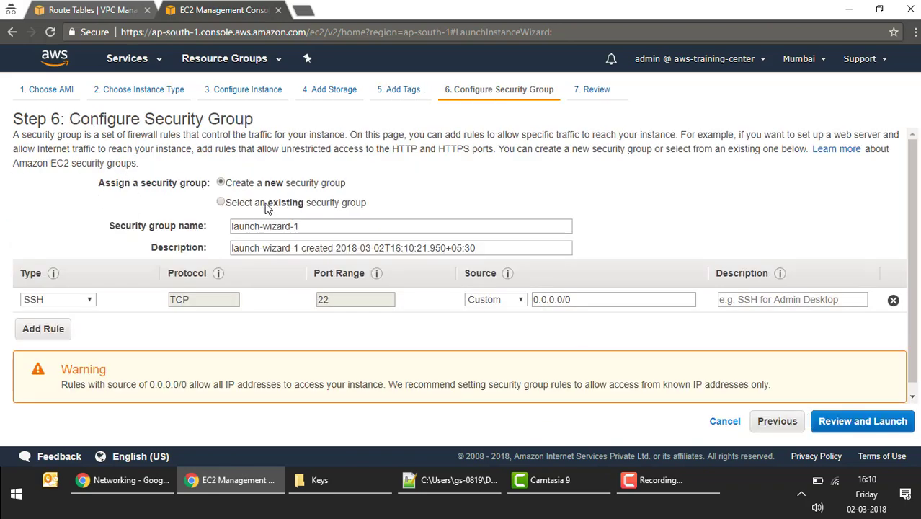
Step: Name the new security group VPC-A-SG-Private and use the same text as its description
double_click(167, 225)
click(164, 231)
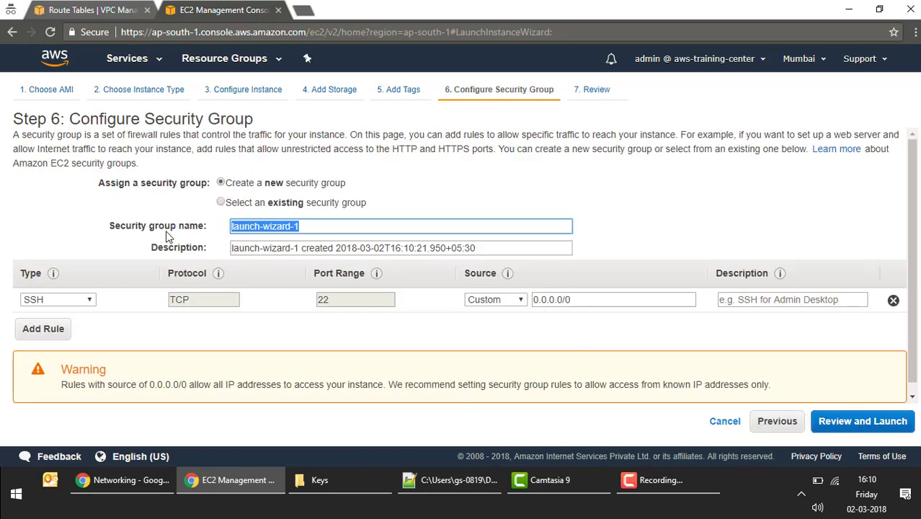
text(VPC-A-SG-Private)
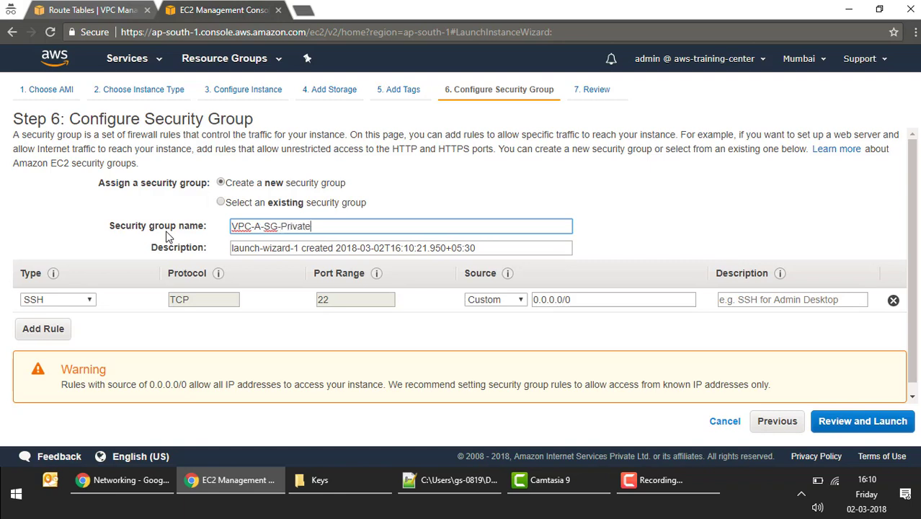
click(167, 235)
key(ctrl+c)
key(Tab)
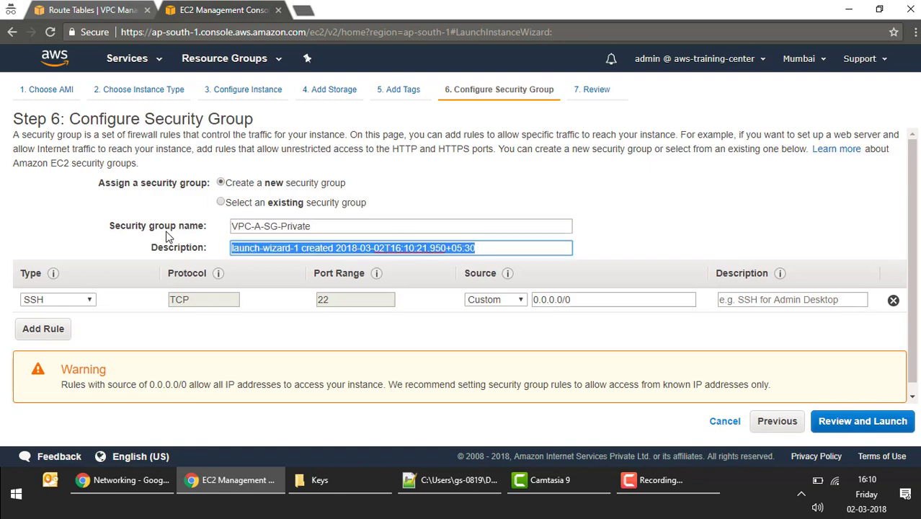
key(ctrl+v)
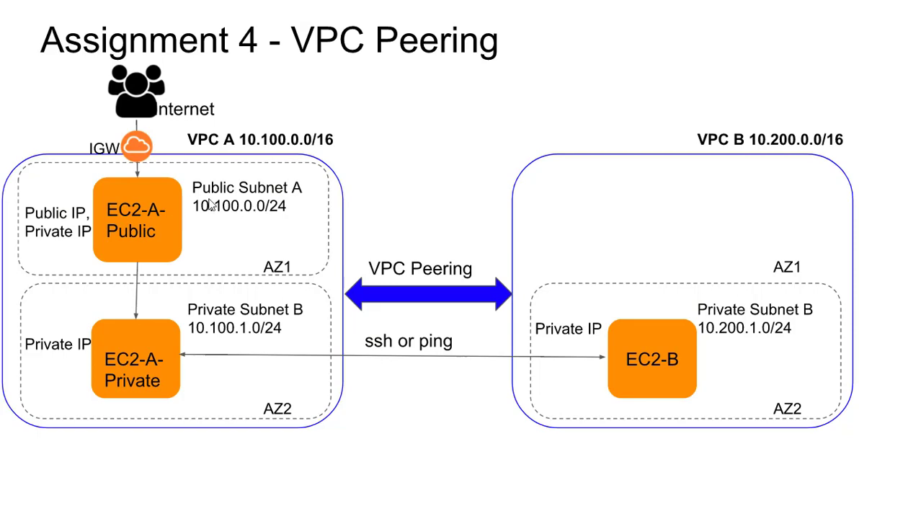
Step: Restrict the SSH rule's source to the public subnet range 10.100.0.0/24
key(alt+Tab)
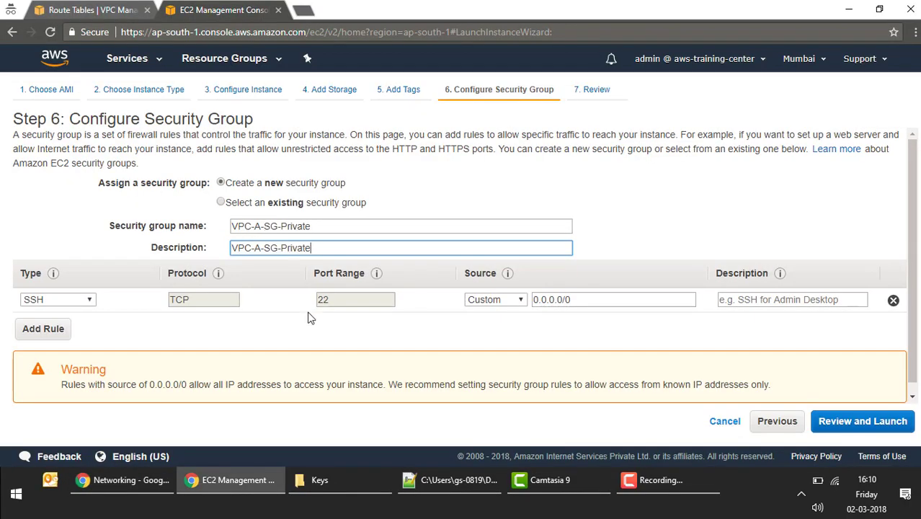
drag(585, 301, 469, 298)
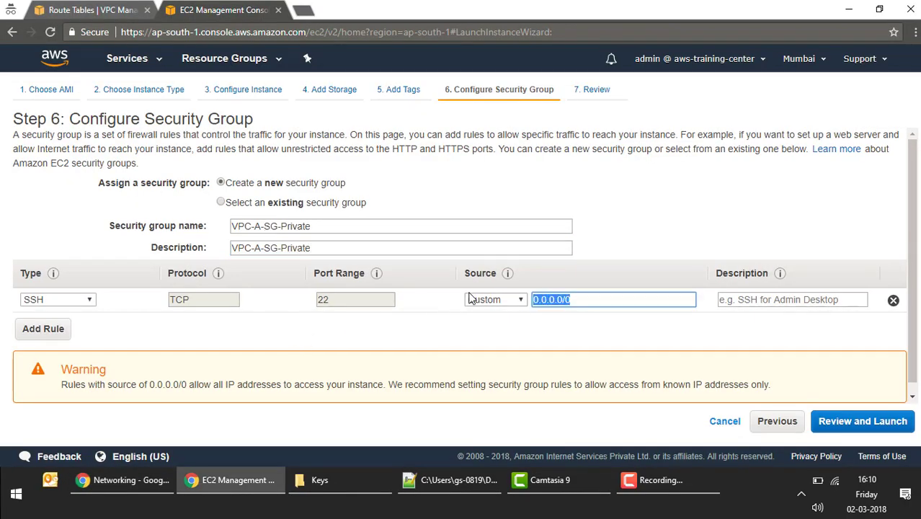
text(10.100.0.)
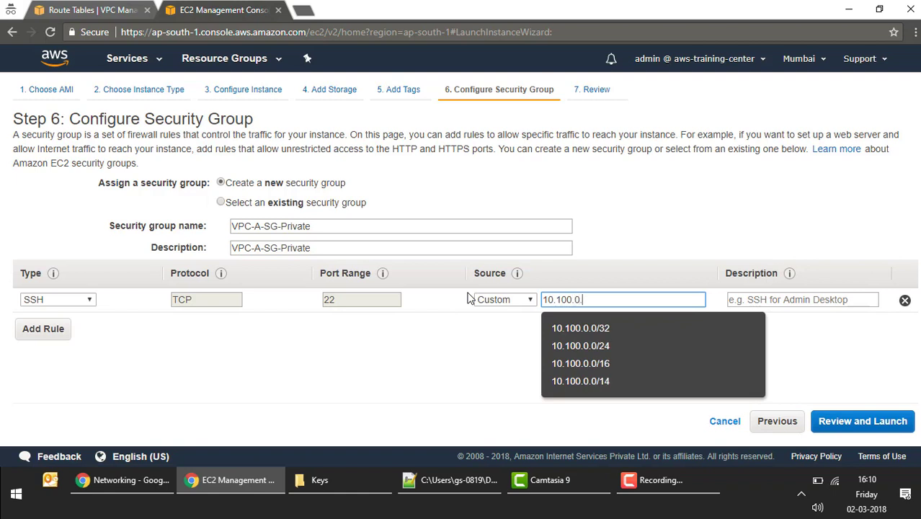
text(0/24)
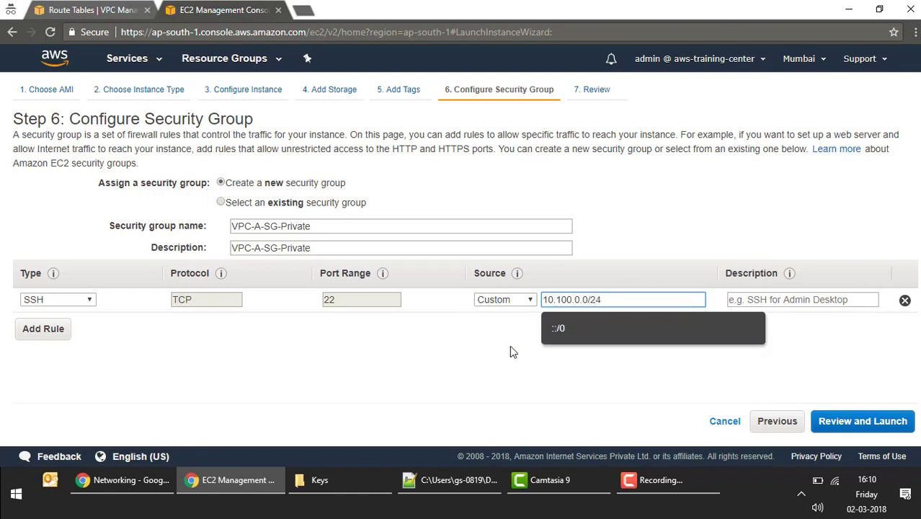
click(510, 348)
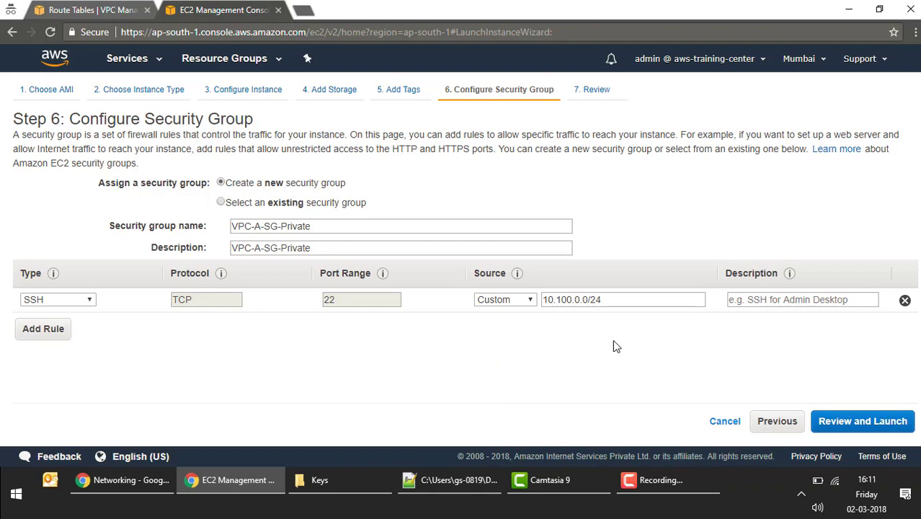
Step: Review and launch the private instance with the key pair demo1, acknowledging access to the demo1.pem file
click(837, 427)
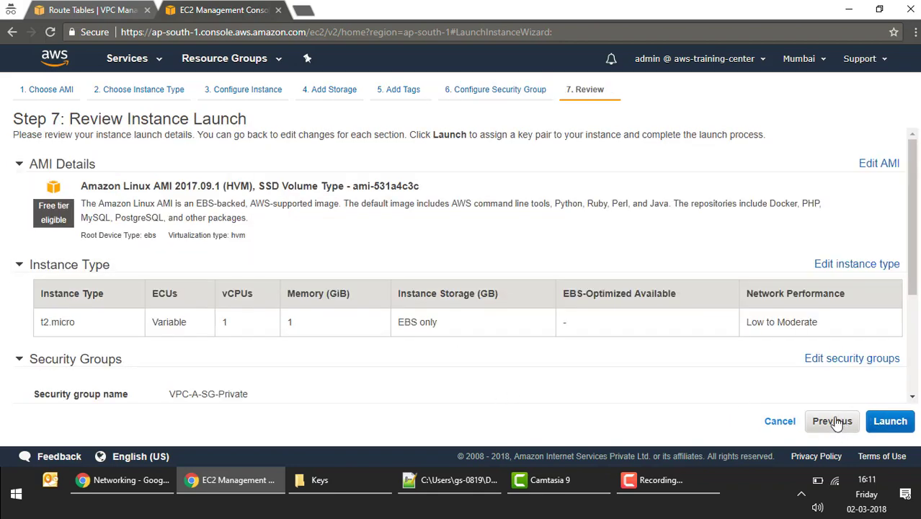
click(890, 421)
click(287, 325)
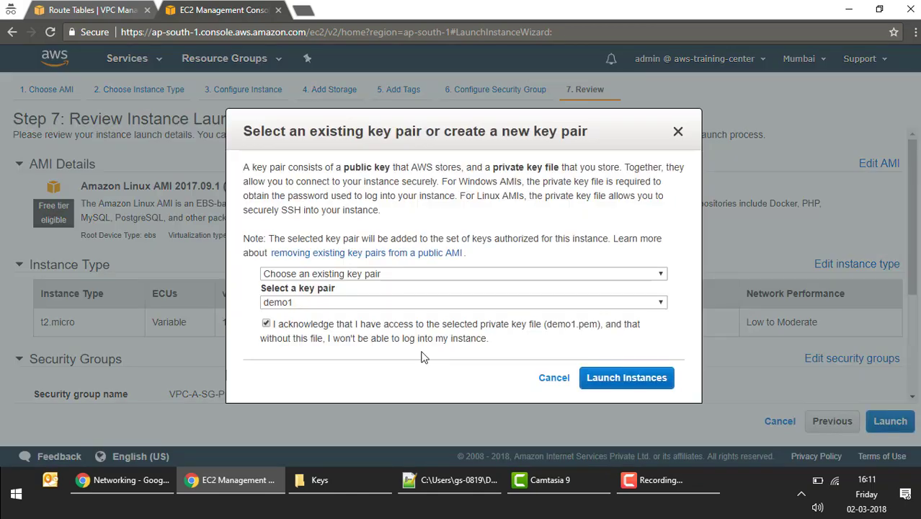
click(636, 385)
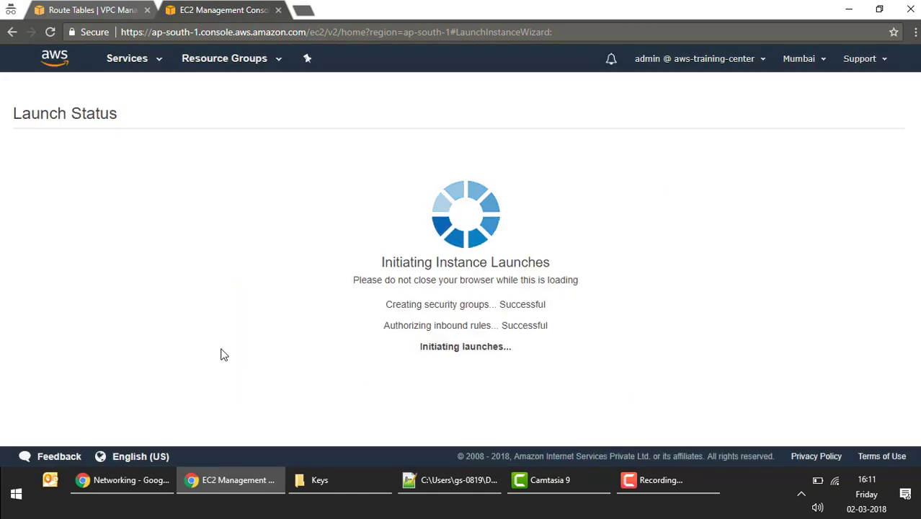
Step: Open the new instance from the launch status, clear its filter and search the instance list for running
click(345, 188)
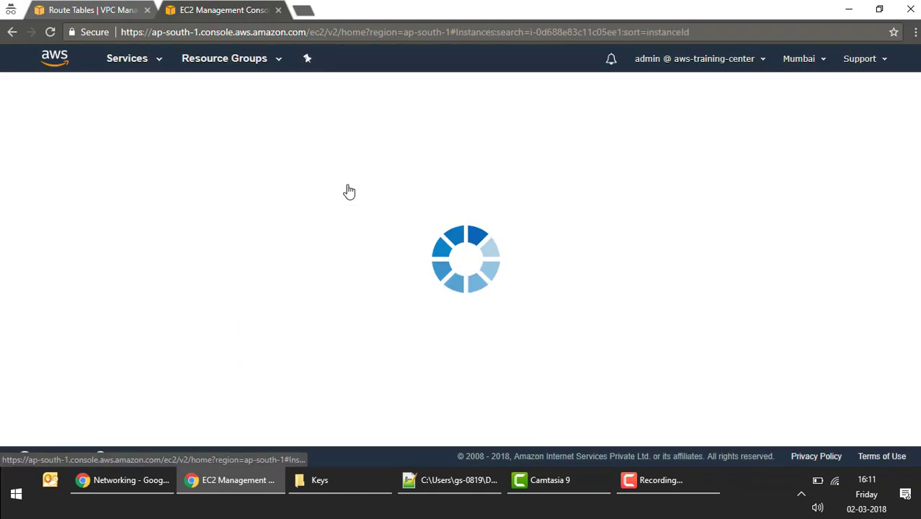
click(315, 125)
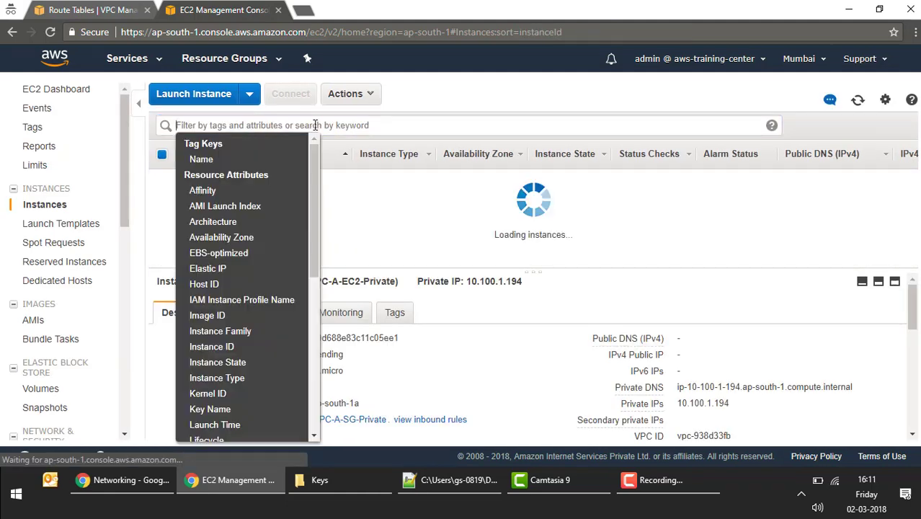
click(405, 125)
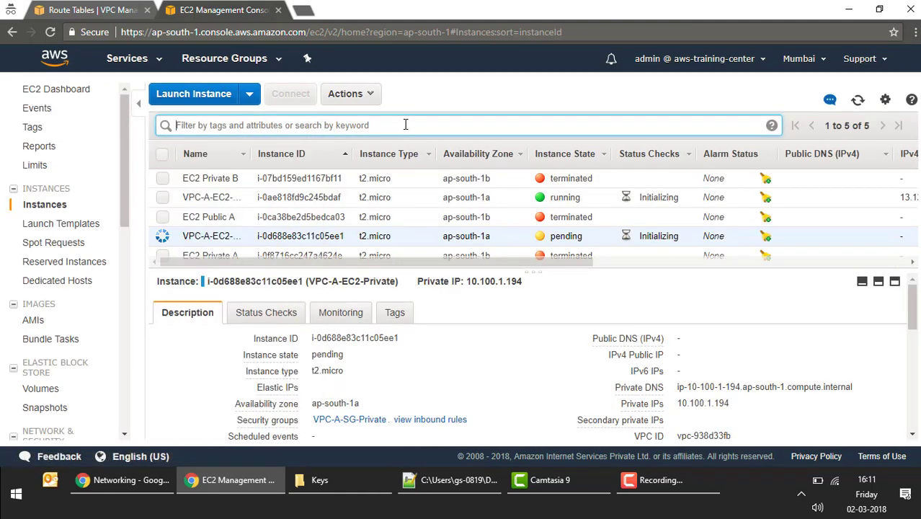
text(running)
key(Return)
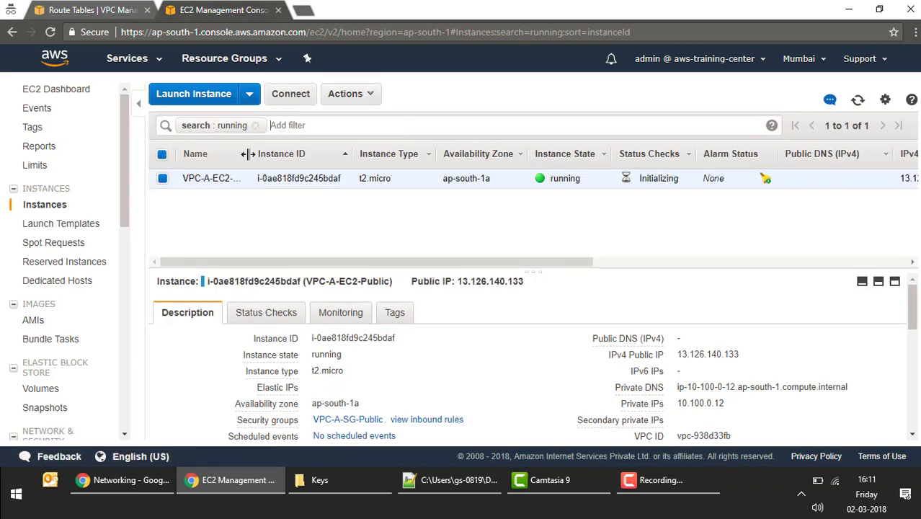
Step: Widen the instance list's Name column, enlarge the instance details area and view the VPC peering assignment diagram
drag(252, 155, 301, 157)
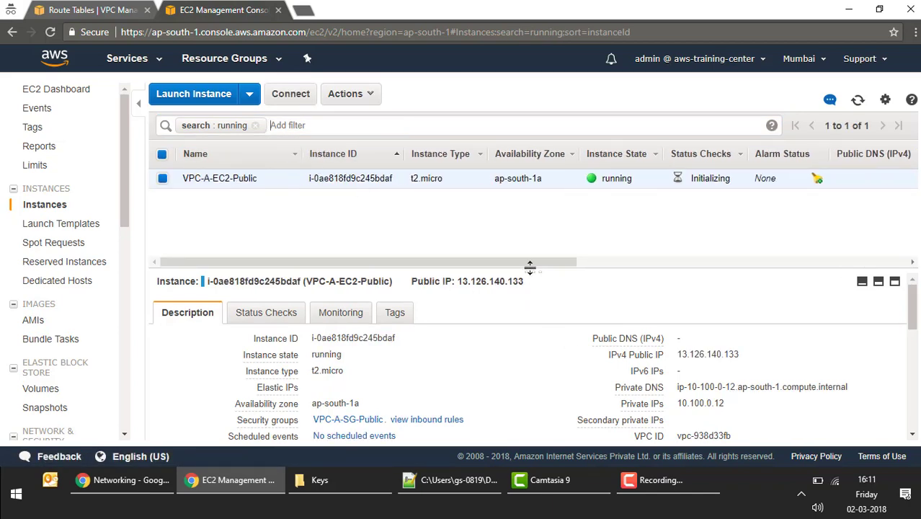
drag(535, 271, 541, 216)
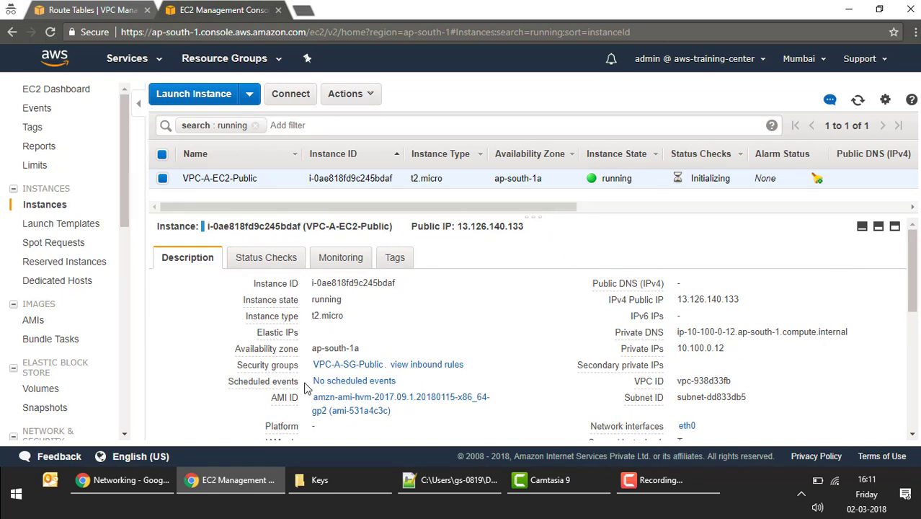
click(132, 484)
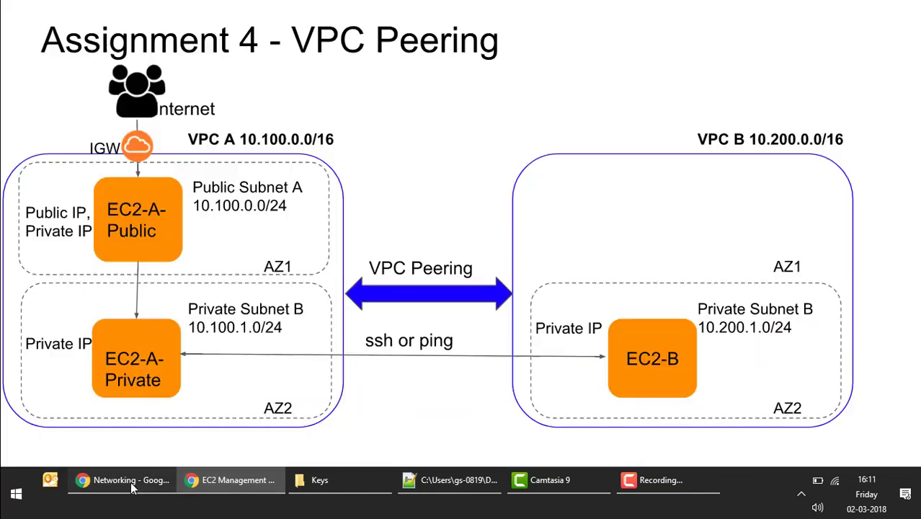
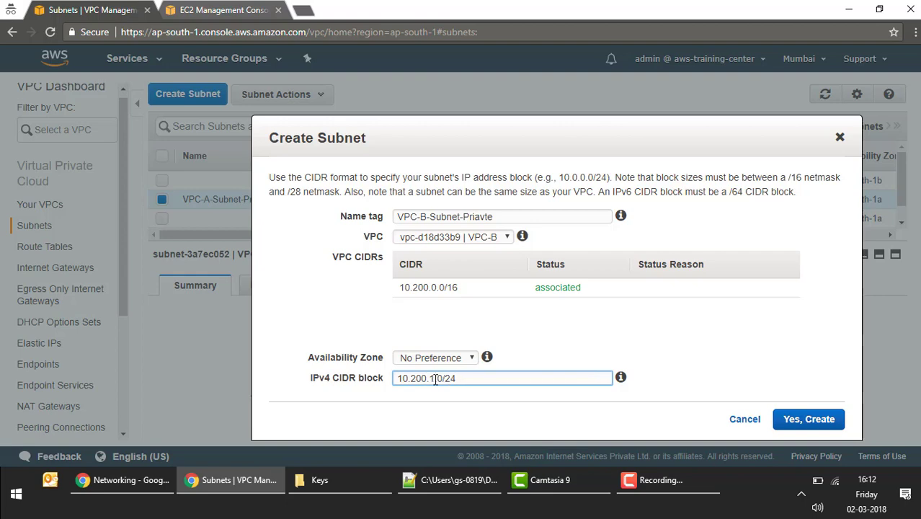
Step: Check the diagram's VPC B subnet range, then create VPC-B-Subnet-Priavte with the filled-in settings and open the route tables
key(alt+Tab)
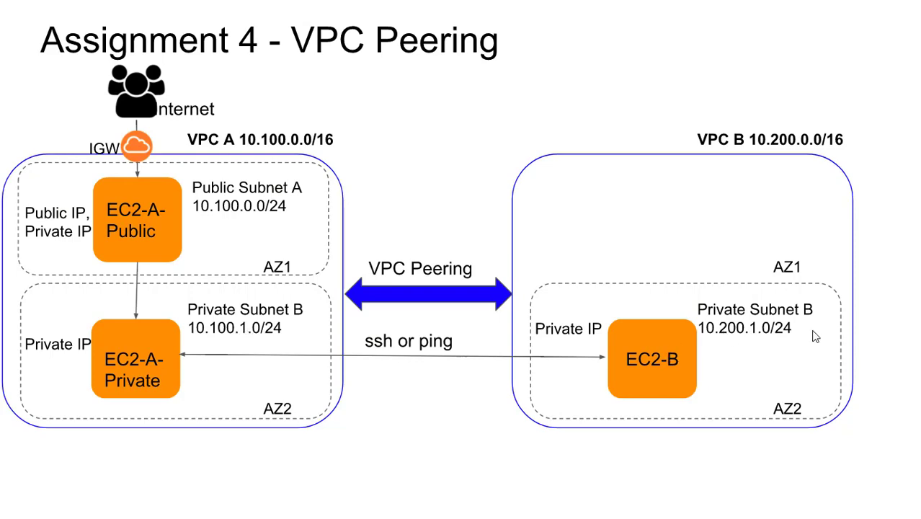
key(alt+Tab)
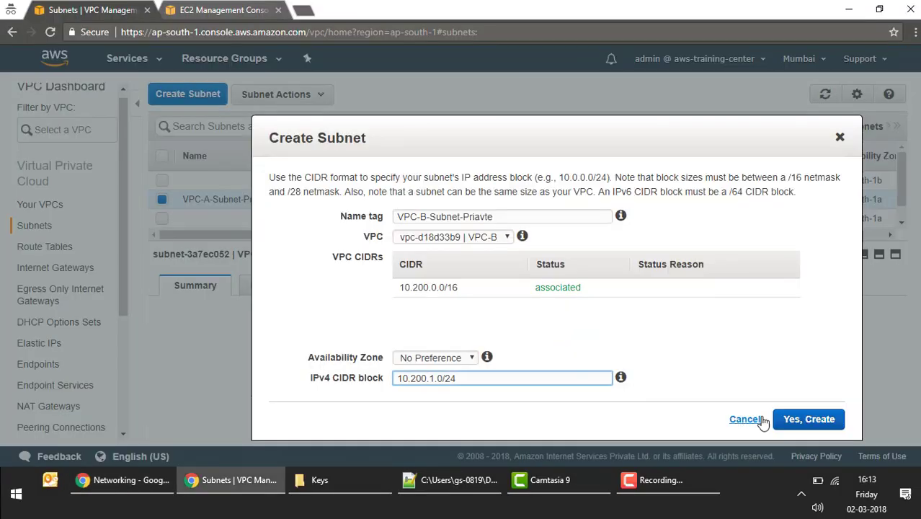
click(806, 418)
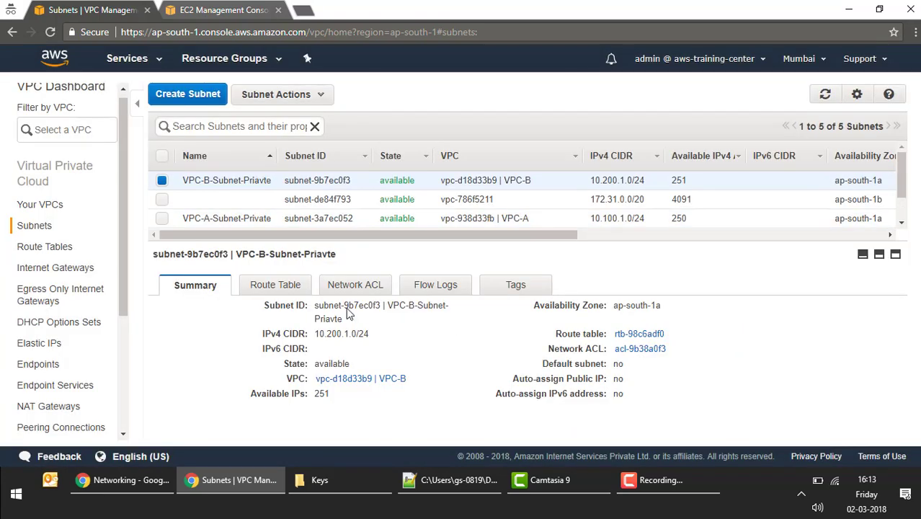
click(44, 251)
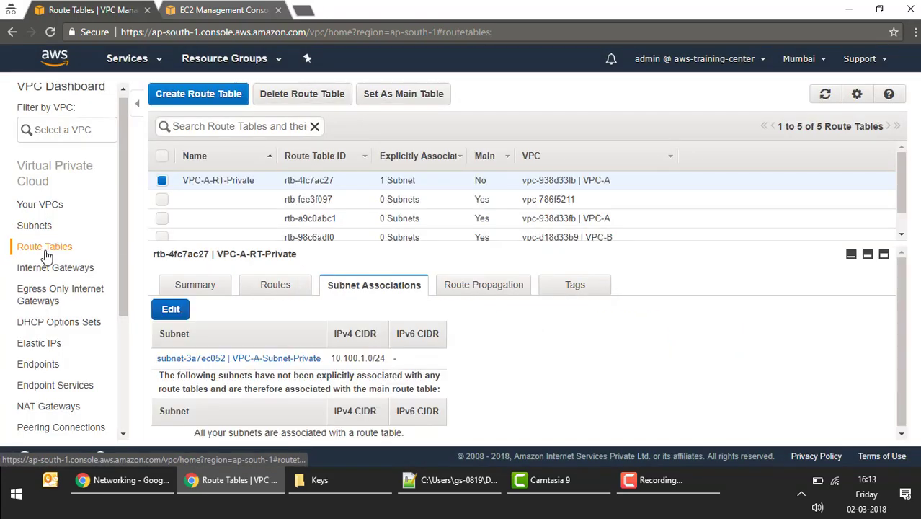
Step: Create a route table named VPC-B-RT-Private in VPC-B
click(200, 106)
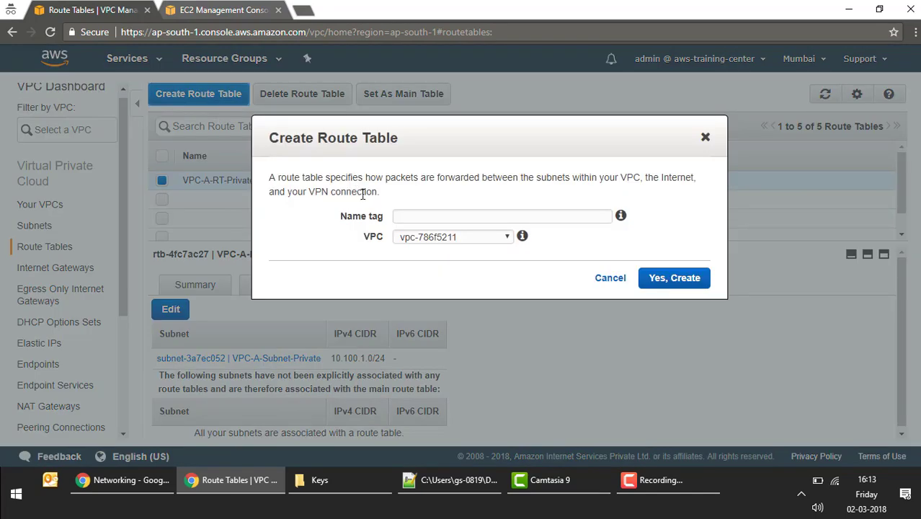
click(415, 220)
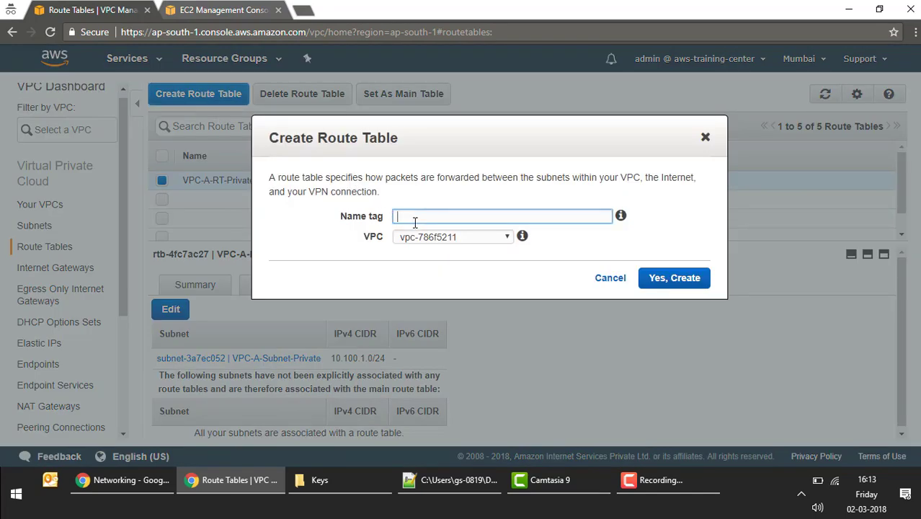
text(VPC-B-RT-Private)
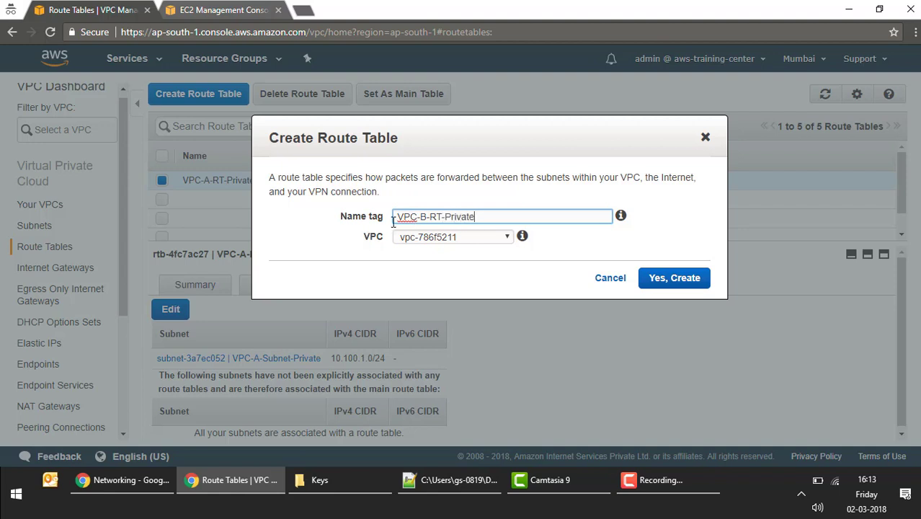
click(402, 238)
click(402, 263)
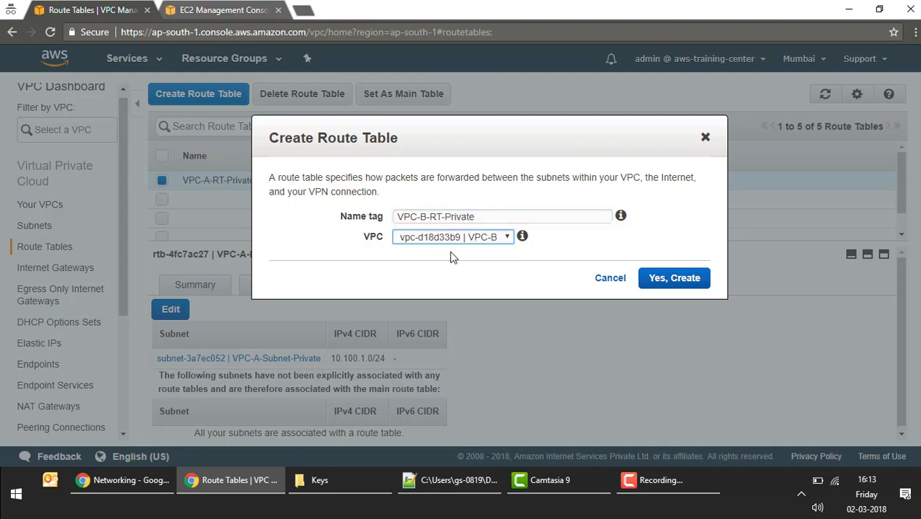
click(669, 282)
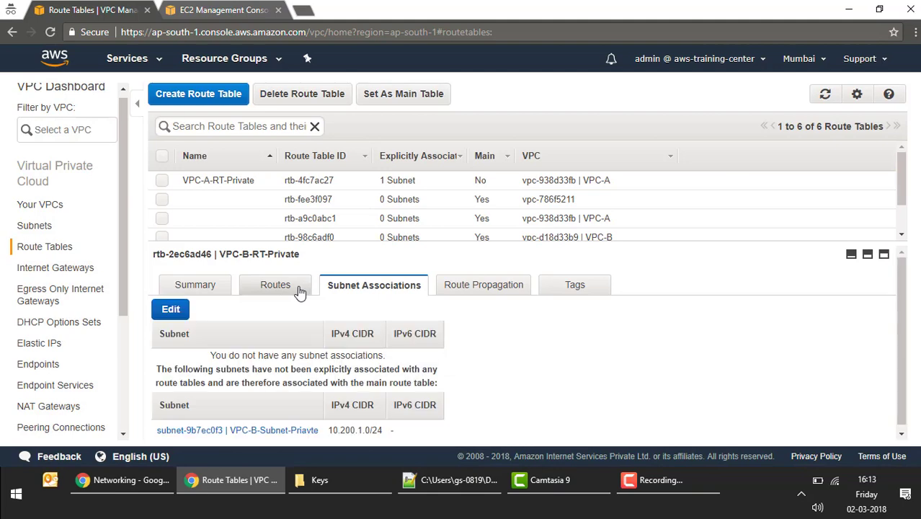
Step: Associate the subnet VPC-B-Subnet-Priavte with the VPC-B-RT-Private route table and save the association
click(299, 290)
click(364, 287)
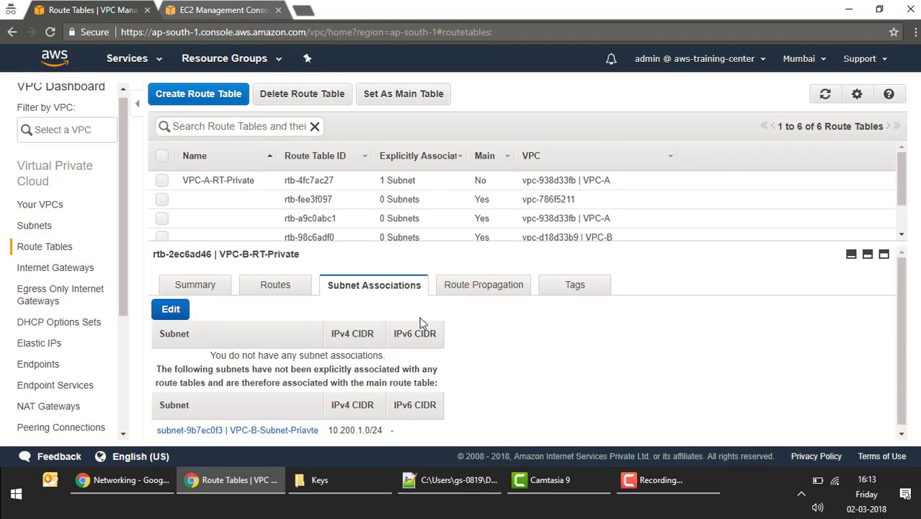
click(171, 309)
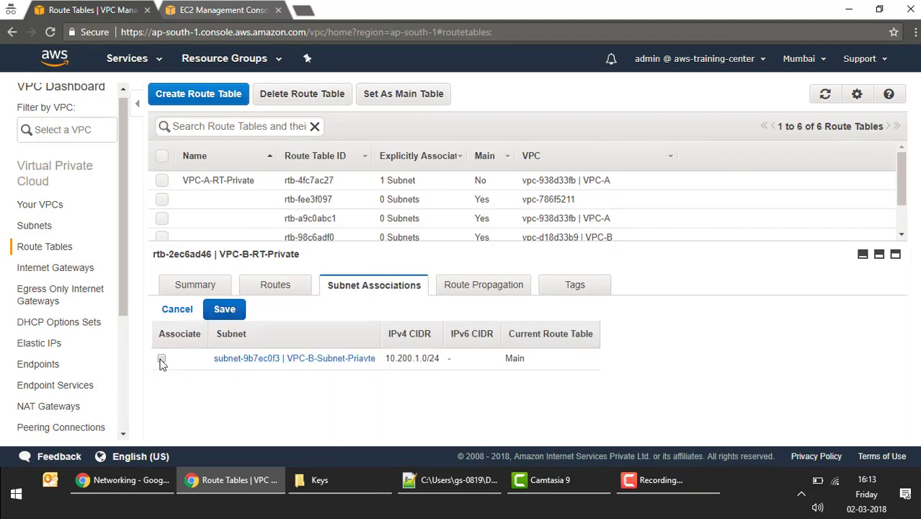
click(161, 358)
click(220, 309)
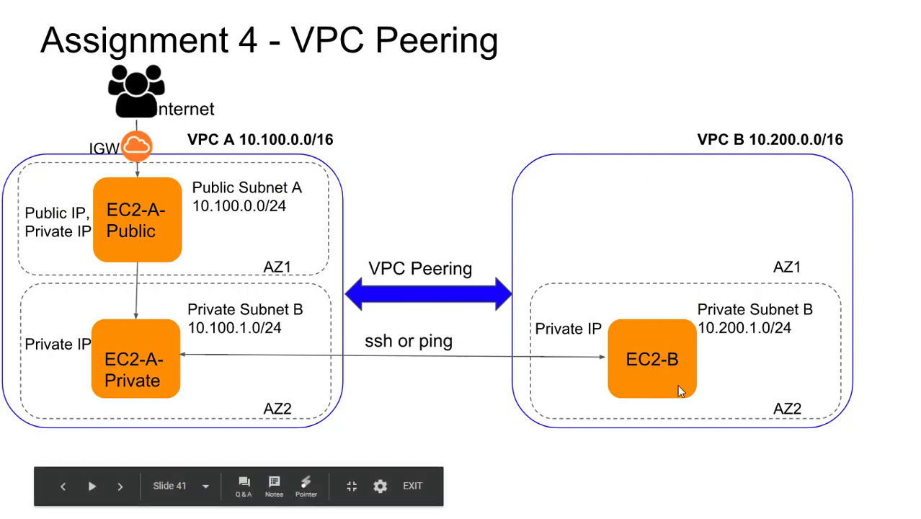
Step: Return from the assignment diagram to the EC2 console and start launching a new instance, selecting an AMI and keeping the t2.micro type
key(alt+Tab)
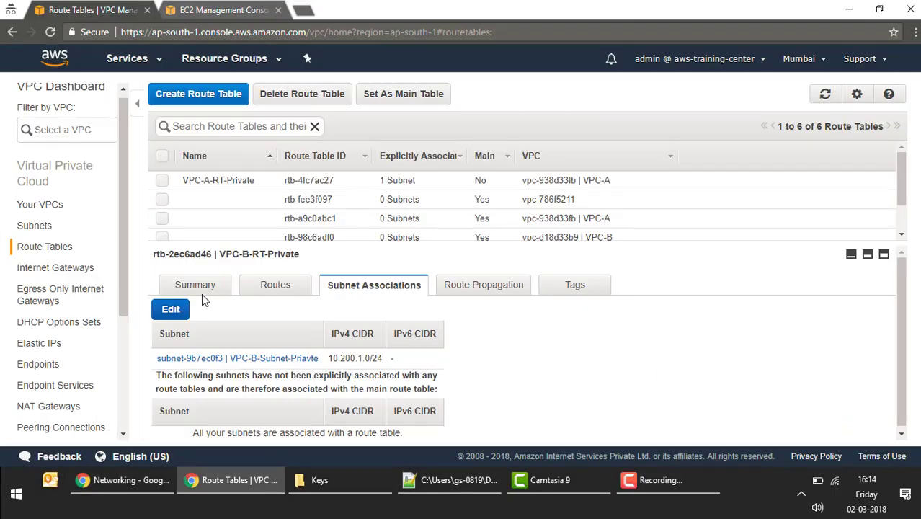
click(229, 12)
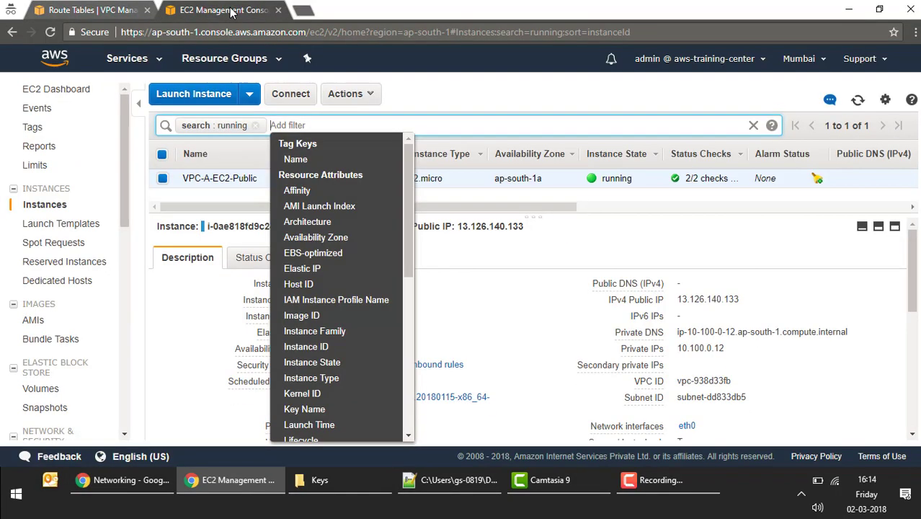
click(214, 97)
click(829, 208)
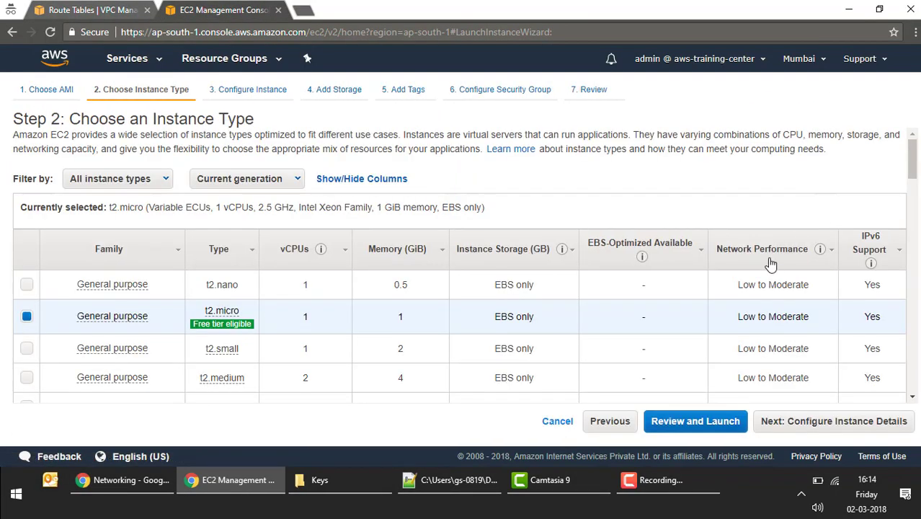
click(876, 424)
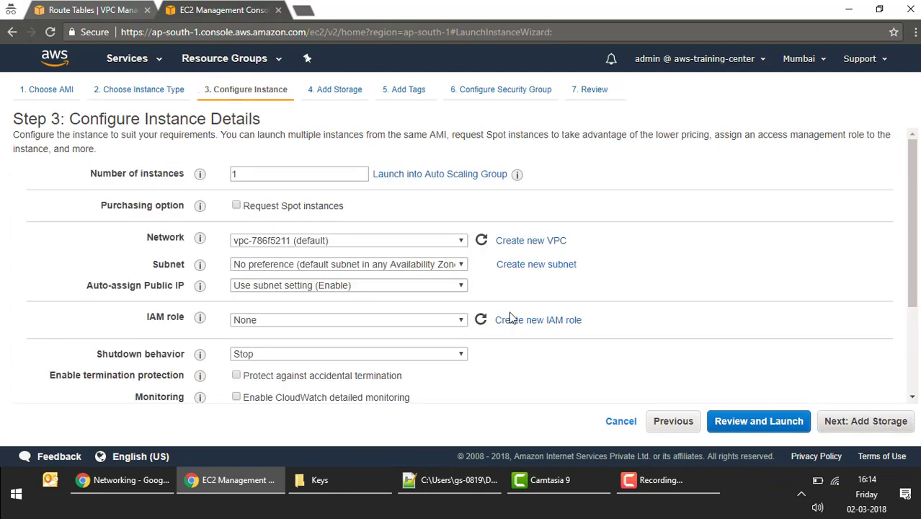
Step: Place the instance in VPC-B and its VPC-B-Subnet-Priavte subnet, with Auto-assign Public IP set to Disable
click(366, 241)
click(362, 266)
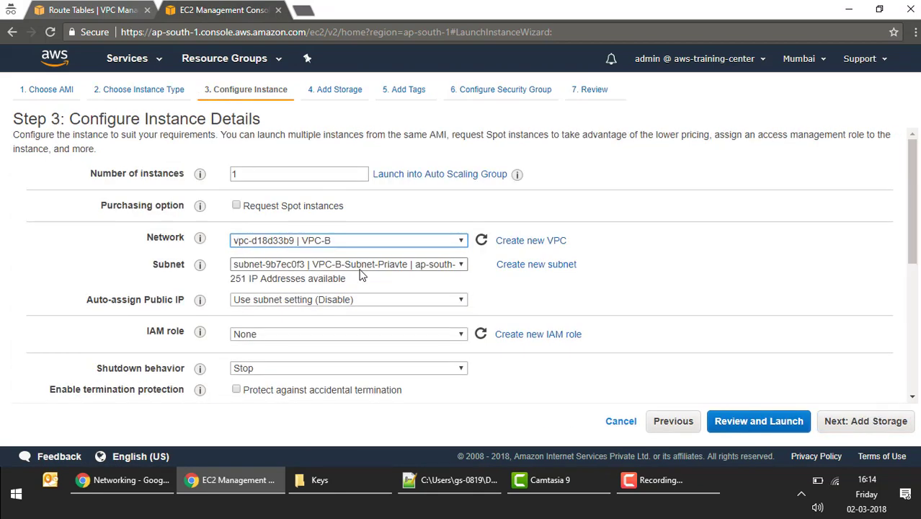
click(337, 266)
click(338, 274)
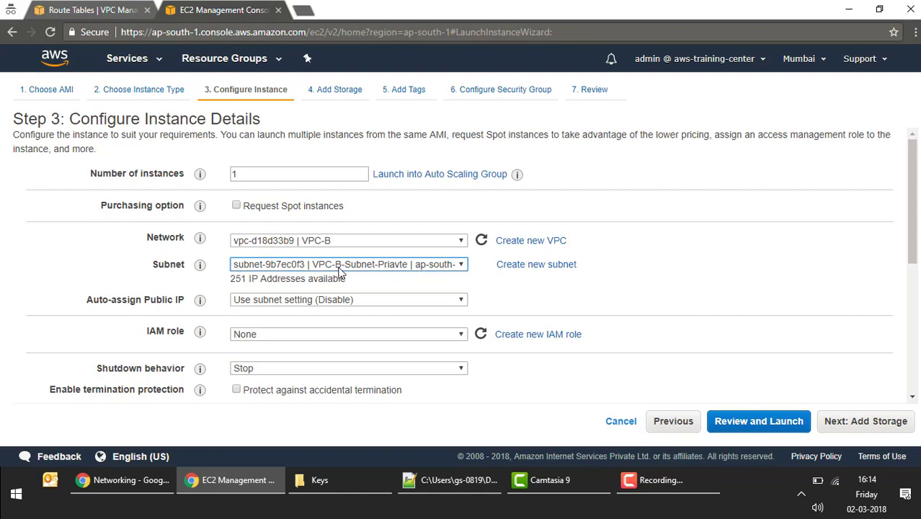
click(305, 303)
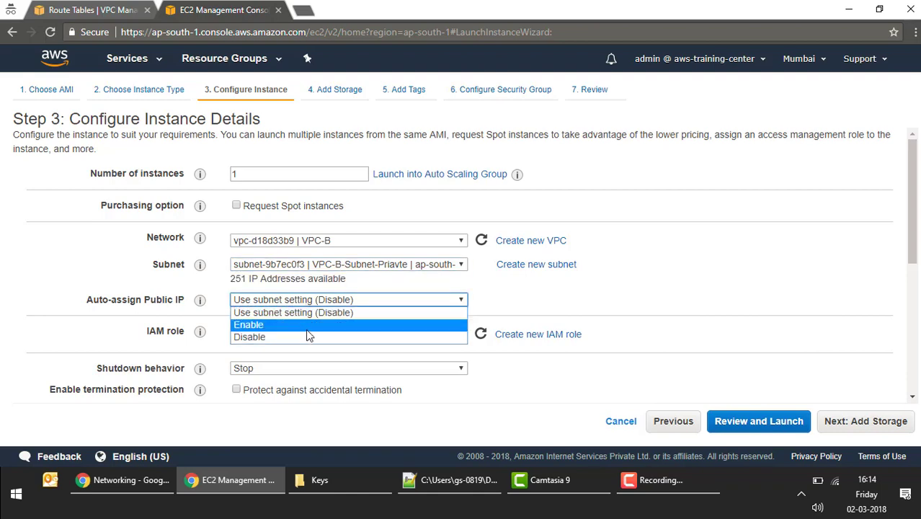
click(308, 340)
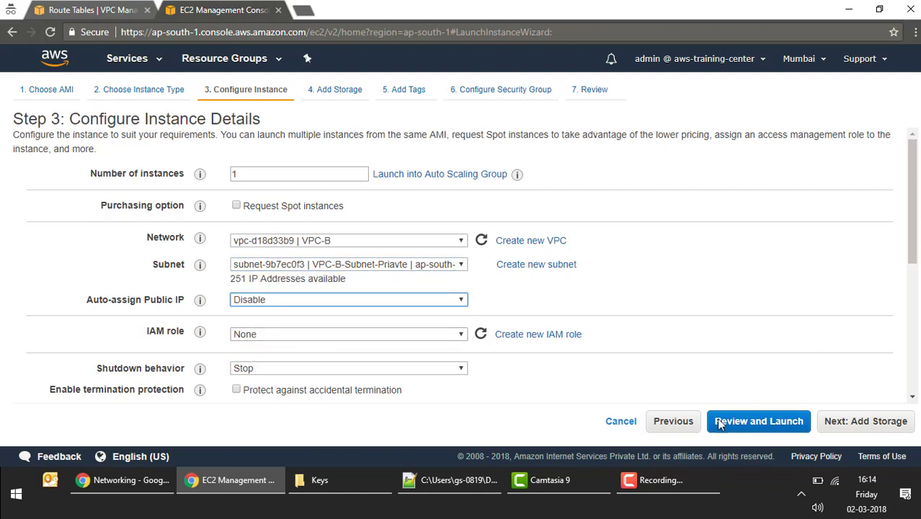
Step: Keep the default storage and tag the instance with the key Name and the value VPC-B-EC2-Private, continuing to the security group settings
click(864, 423)
click(870, 425)
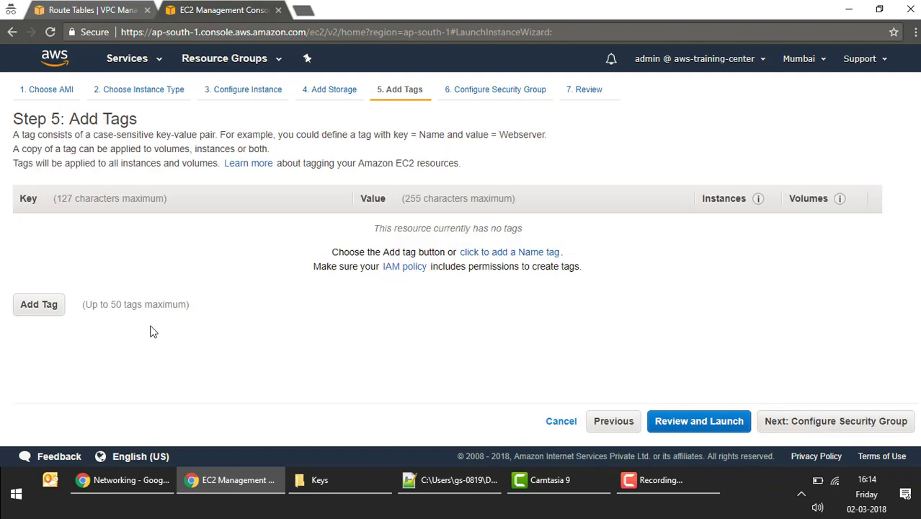
click(43, 306)
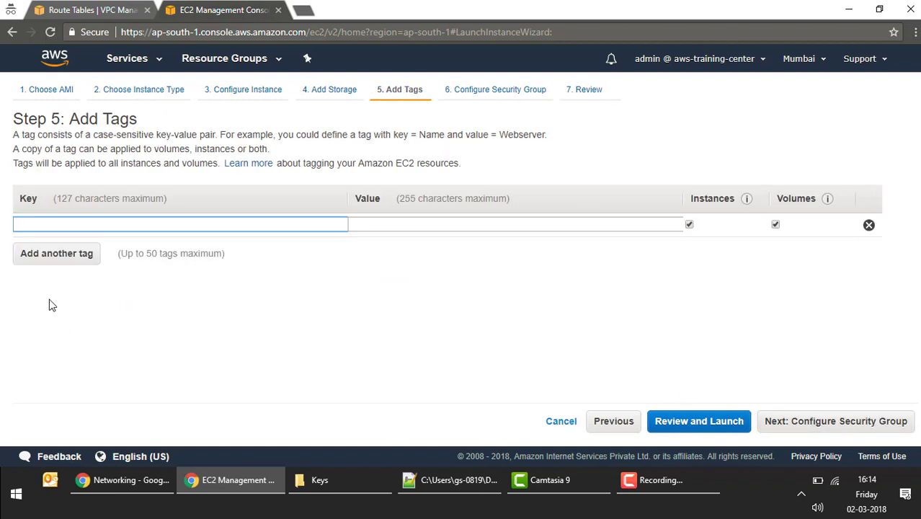
text(Name)
key(Tab)
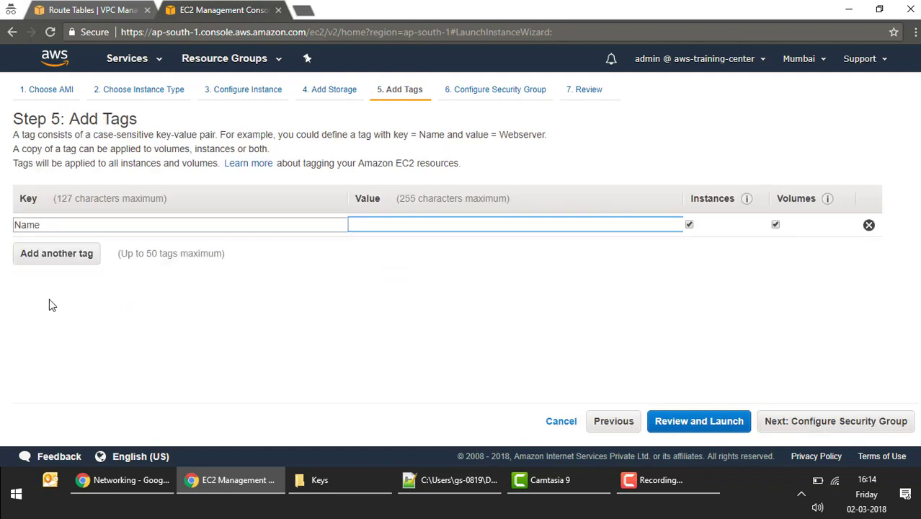
text(VPC-B)
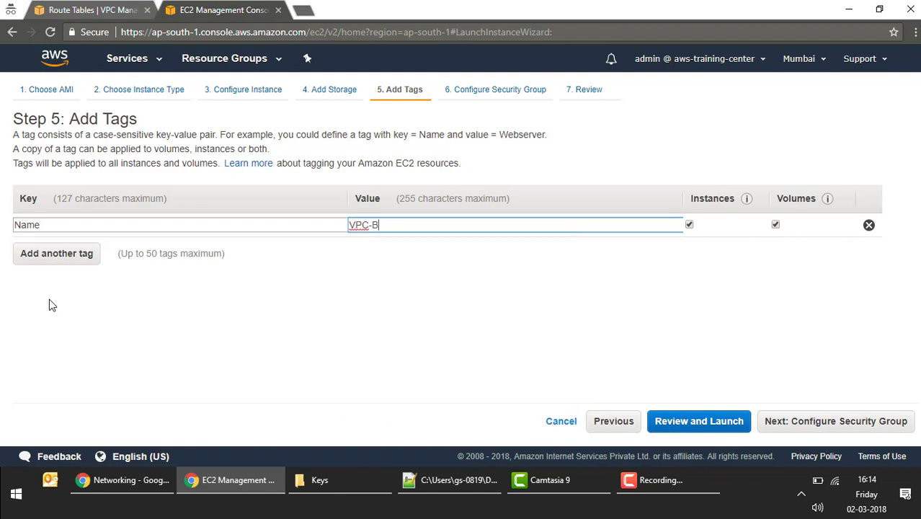
text(-EC2-Privat)
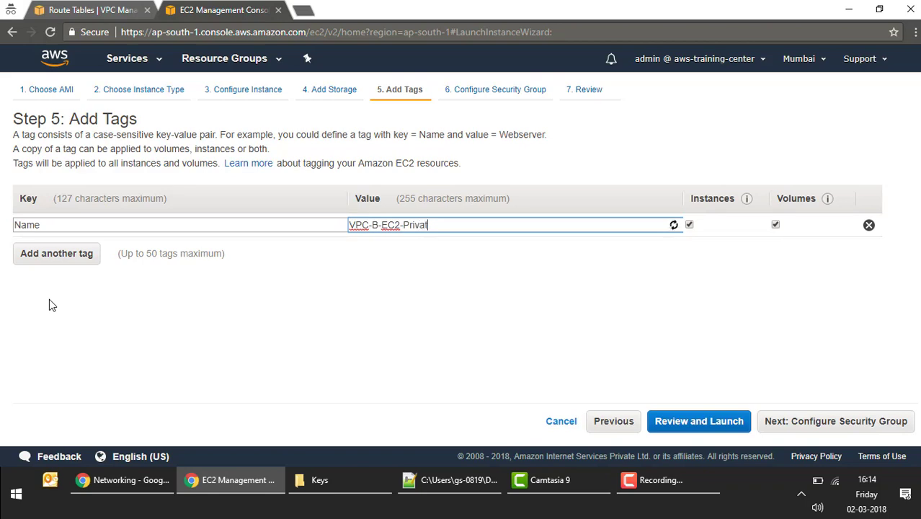
text(e)
click(812, 421)
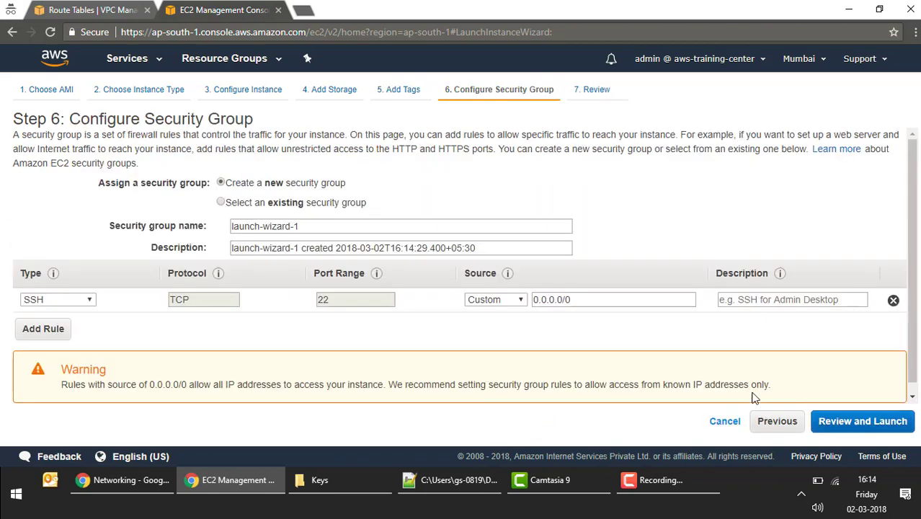
Step: Name the new security group VPC-B-SG-Private and use the same text as its description
click(273, 217)
key(ctrl+a)
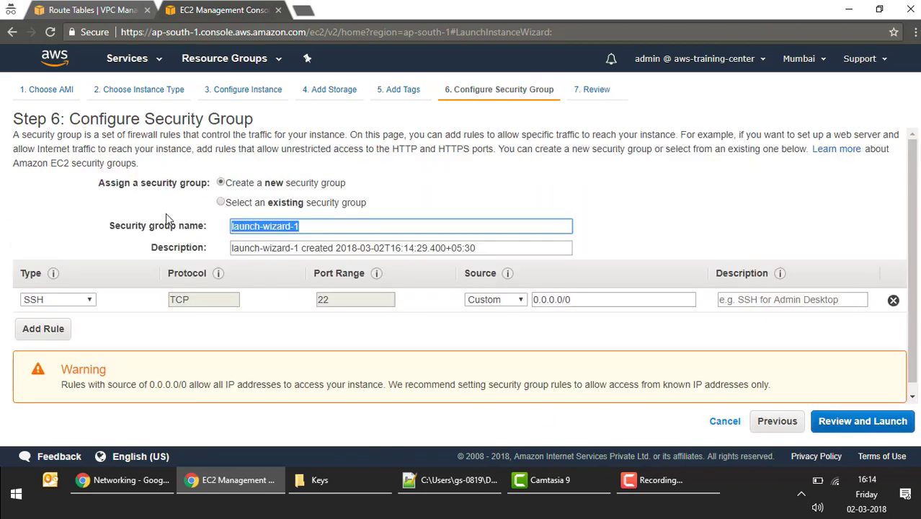
text(VPC)
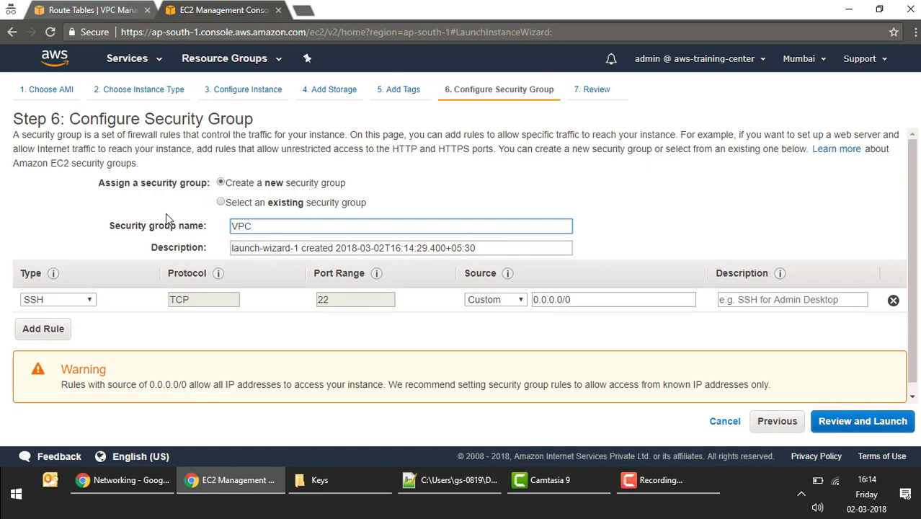
text(-B-SG-Private)
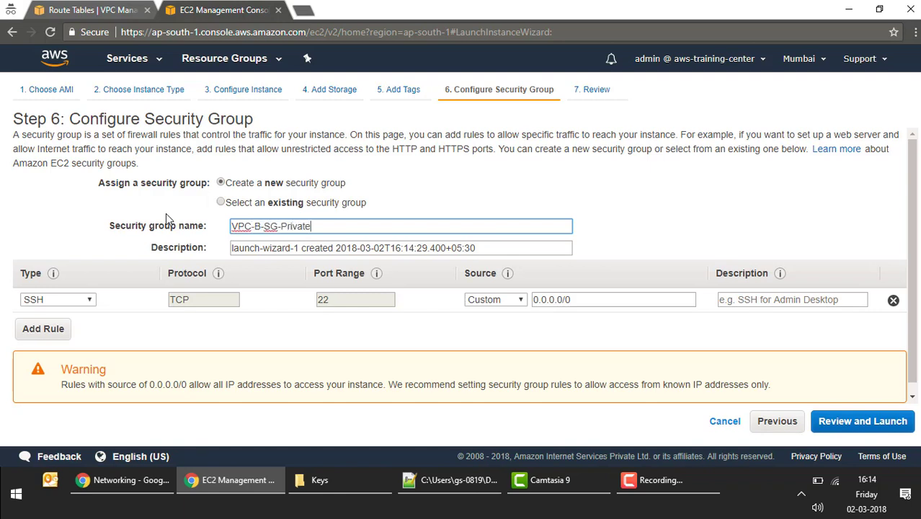
key(ctrl+a)
key(ctrl+c)
key(Tab)
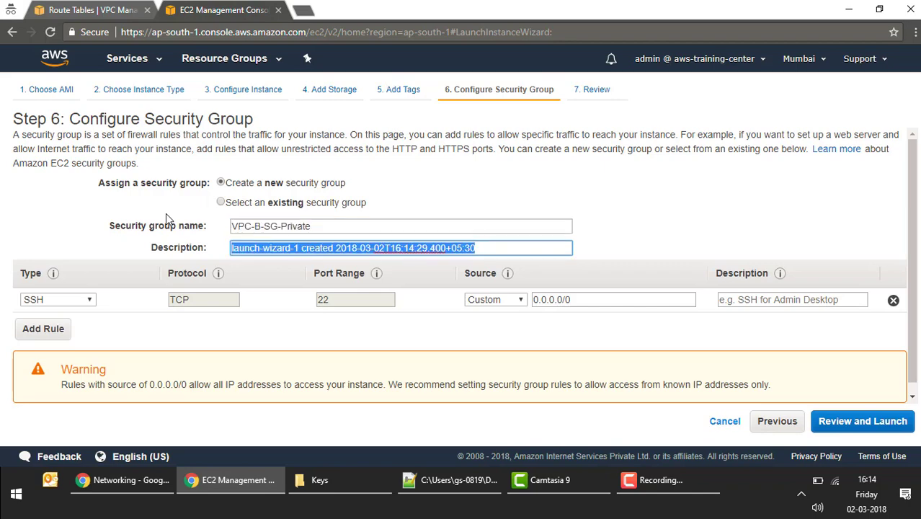
key(ctrl+v)
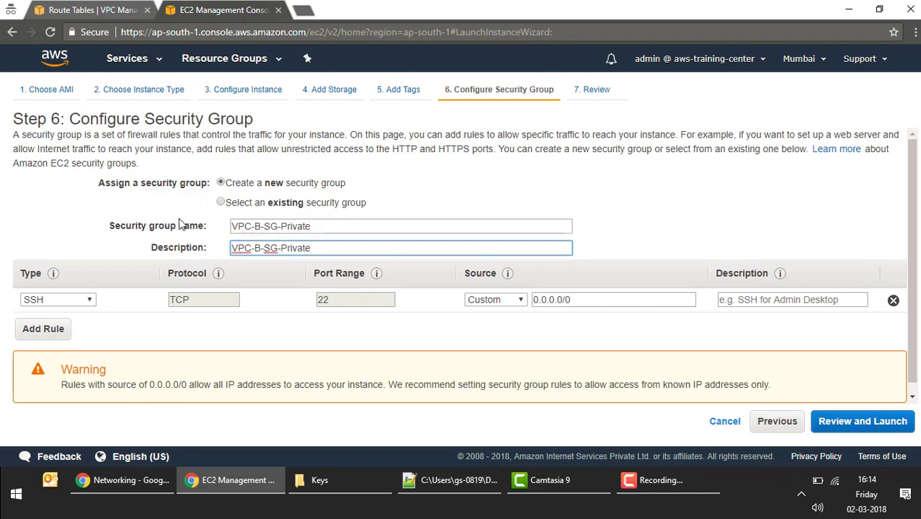
Step: Check the assignment diagram, set the SSH rule's source to 10.100.1.0/24 and add a second rule to the security group
key(alt+Tab)
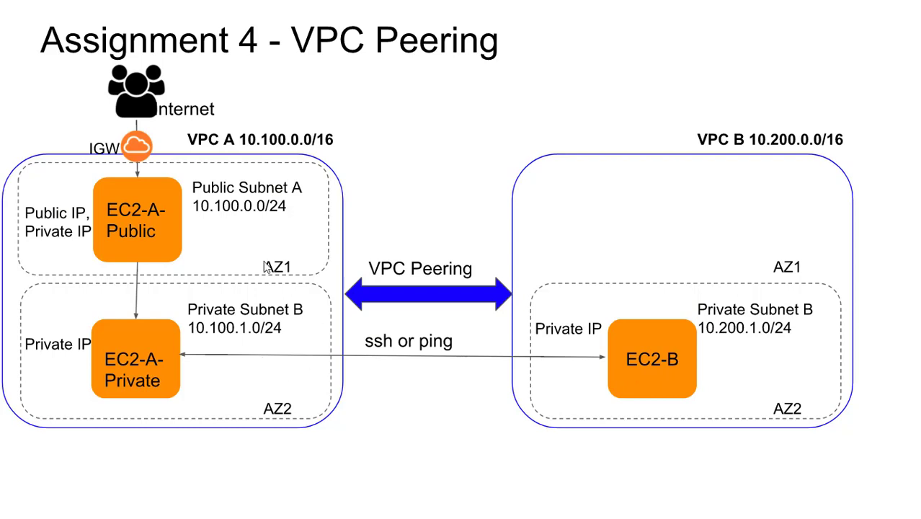
key(alt+Tab)
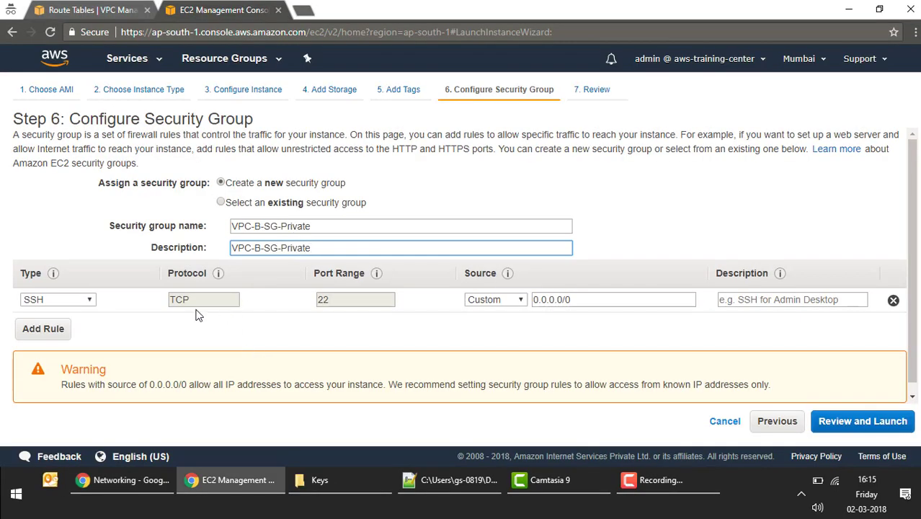
drag(577, 299, 483, 301)
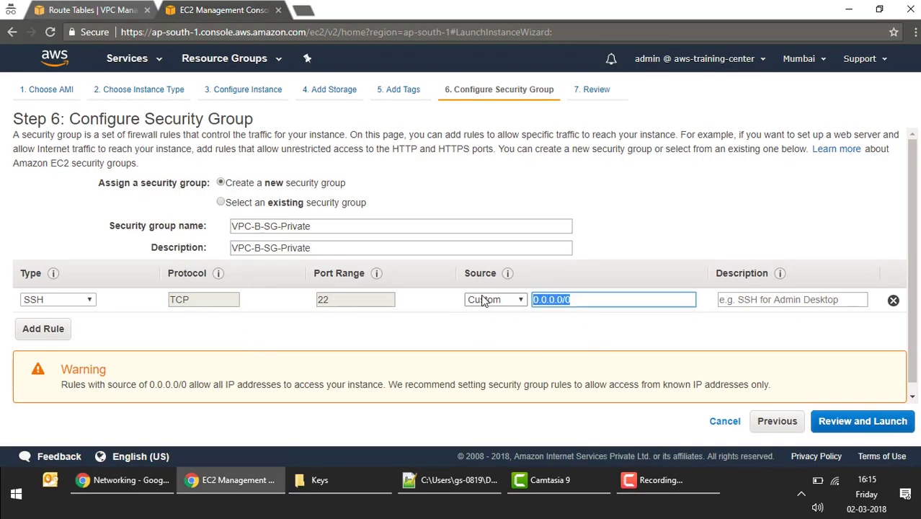
text(10.10)
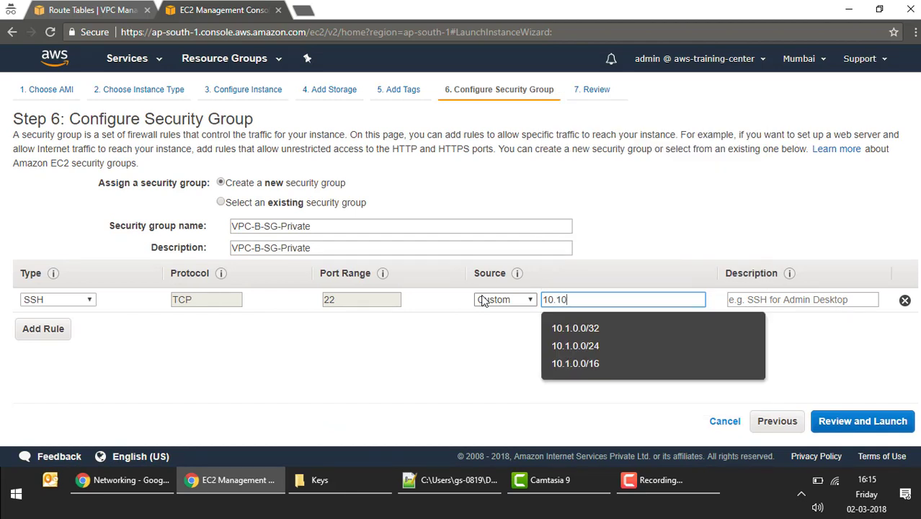
text(0)
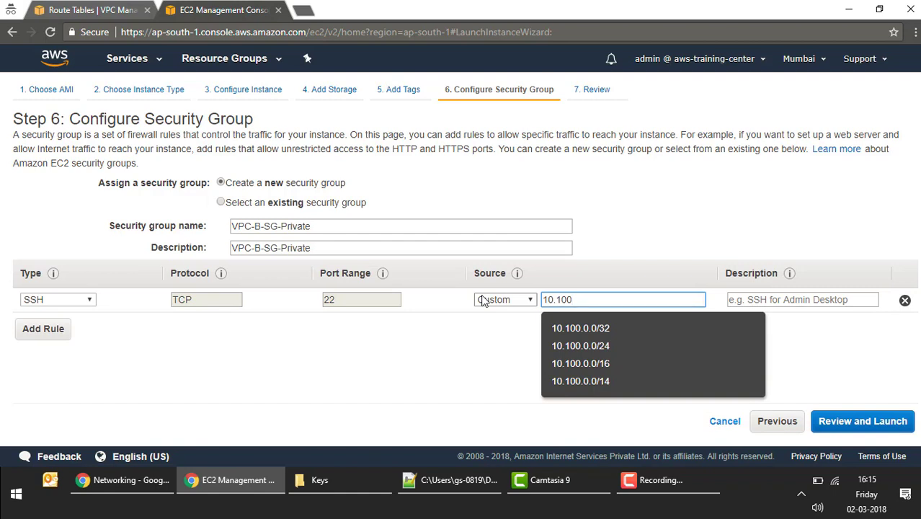
text(.1.)
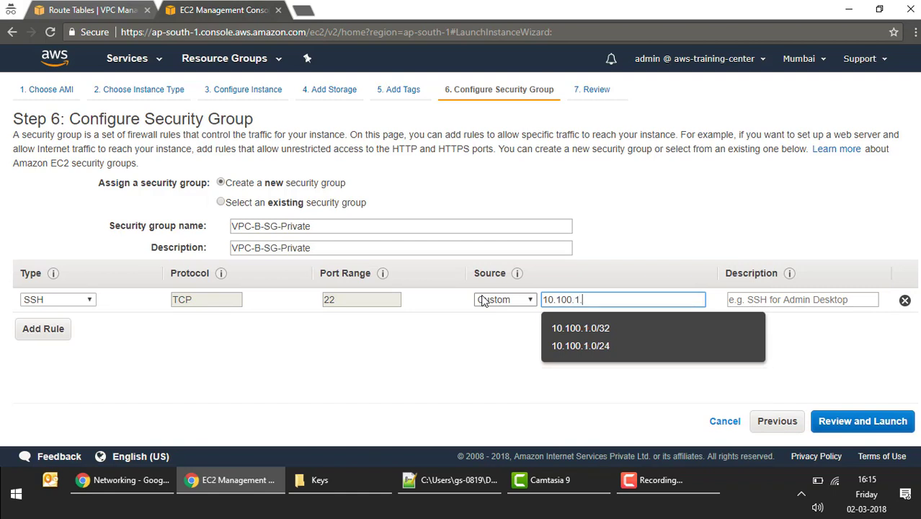
text(0/24)
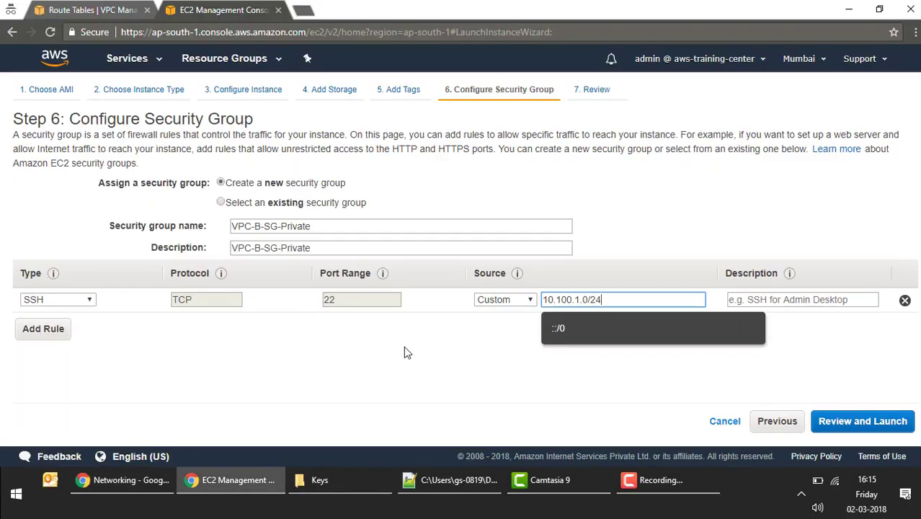
click(36, 336)
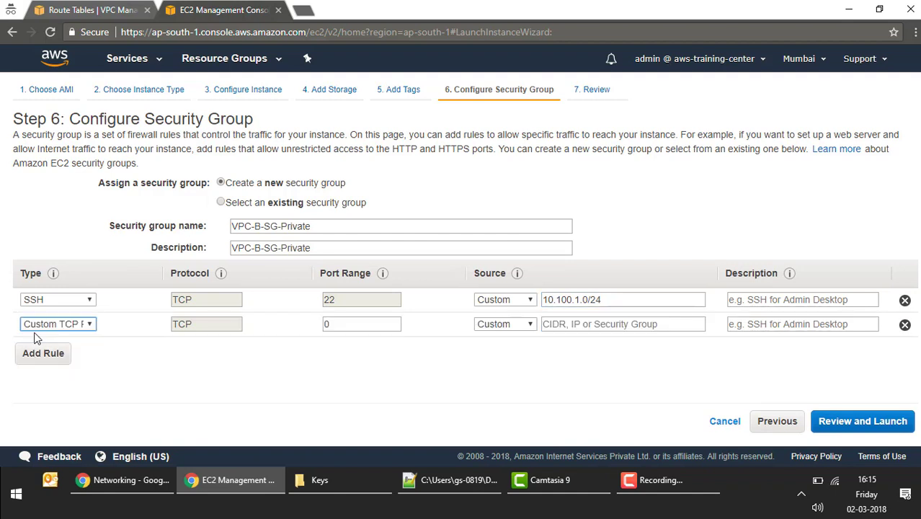
Step: Set the second rule of VPC-B-SG-Private to All ICMP - IPv4 with the source 10.100.1.0/24
click(45, 323)
click(110, 167)
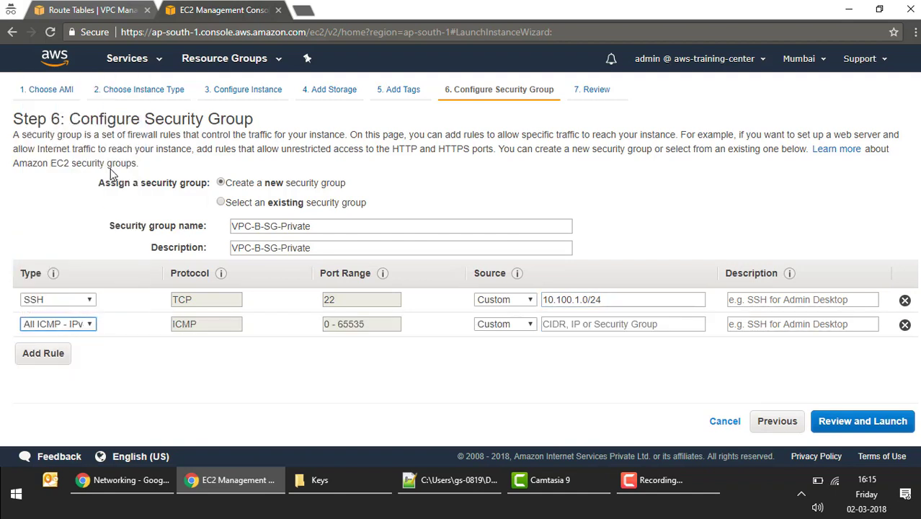
click(575, 324)
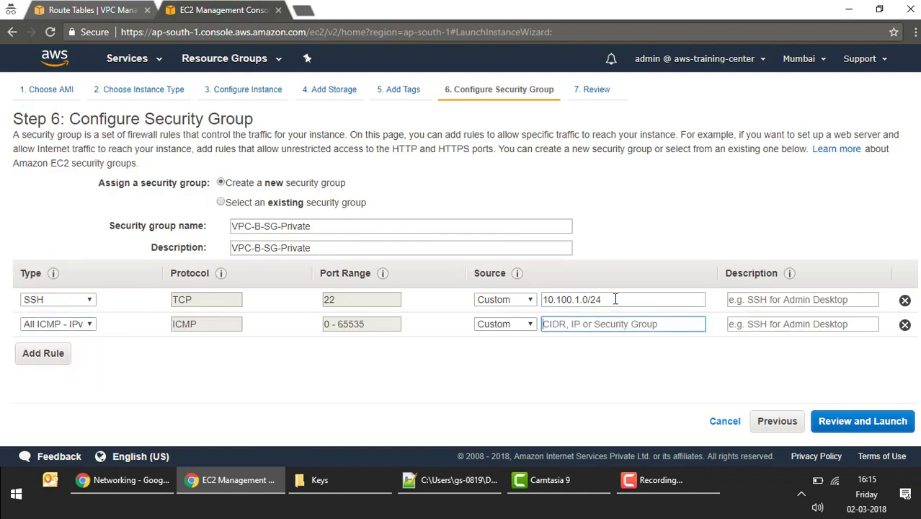
drag(615, 298, 509, 297)
key(ctrl+c)
click(574, 326)
key(ctrl+v)
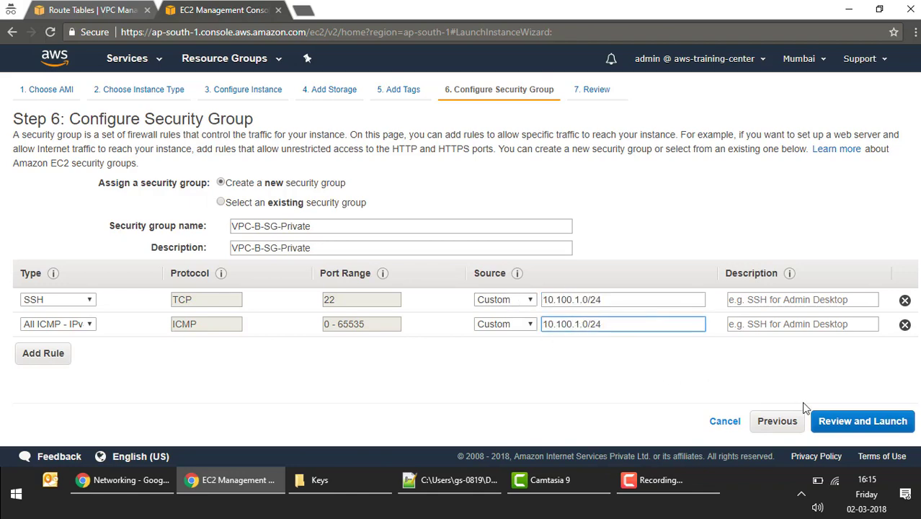
Step: Launch the VPC-B-EC2-Private instance with the existing key pair demo1, acknowledging access to the key, and open its entry in the instance list
click(859, 431)
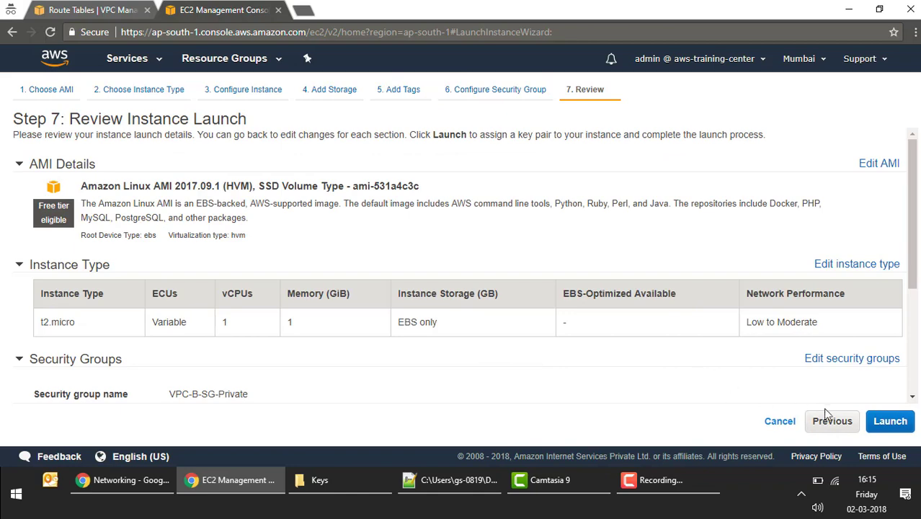
click(889, 422)
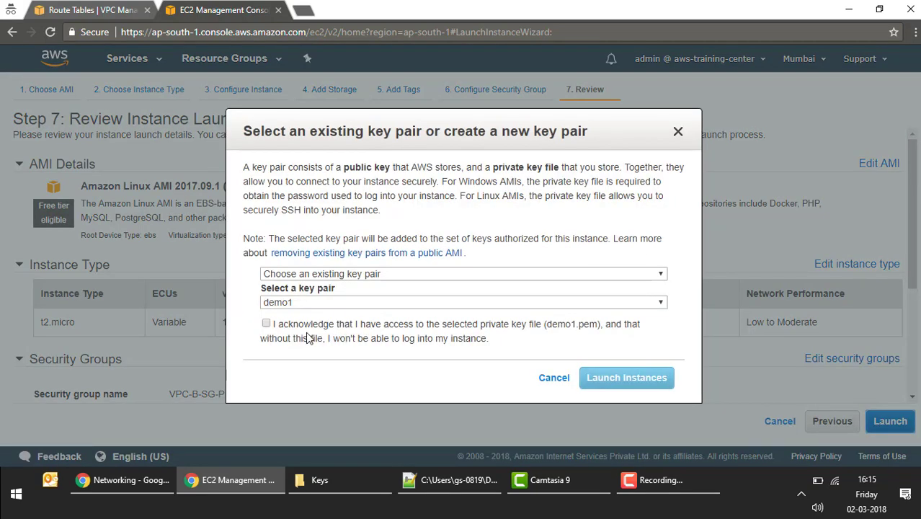
click(266, 324)
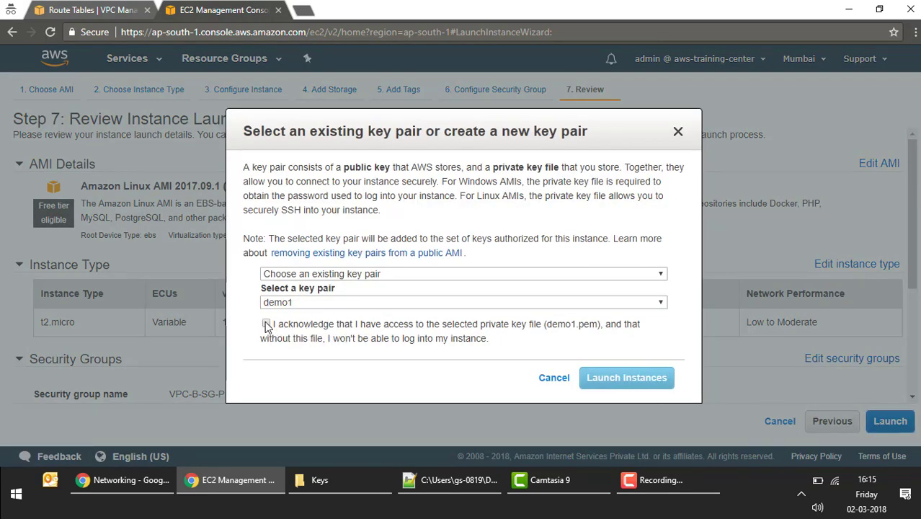
click(626, 378)
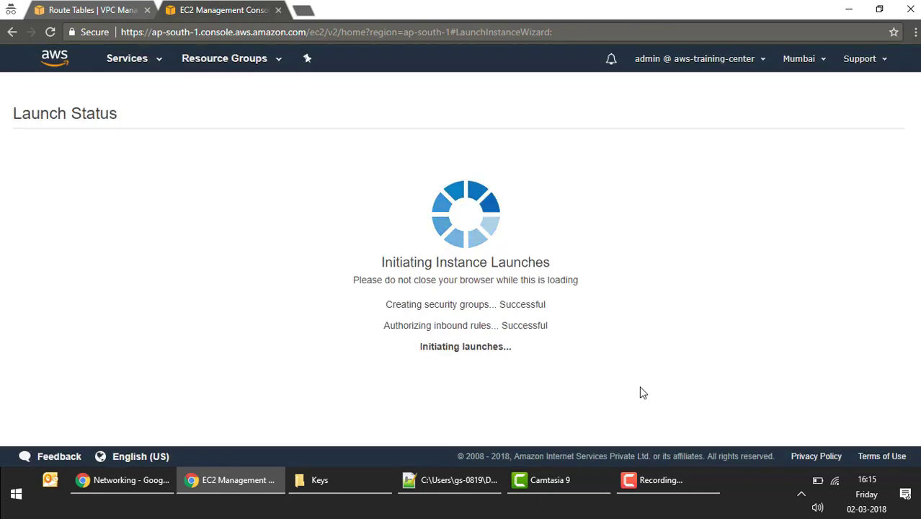
click(320, 189)
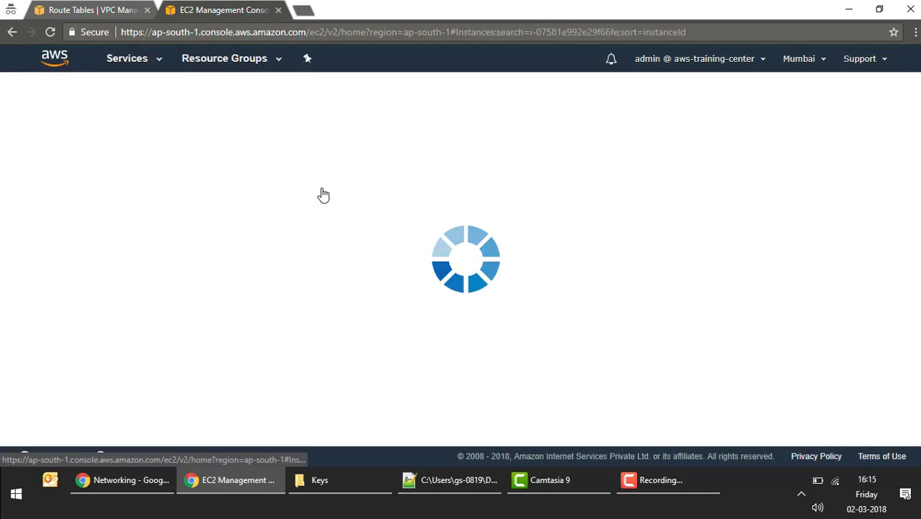
Step: Replace the instance ID filter with the keyword running, enlarging the instance list
click(311, 126)
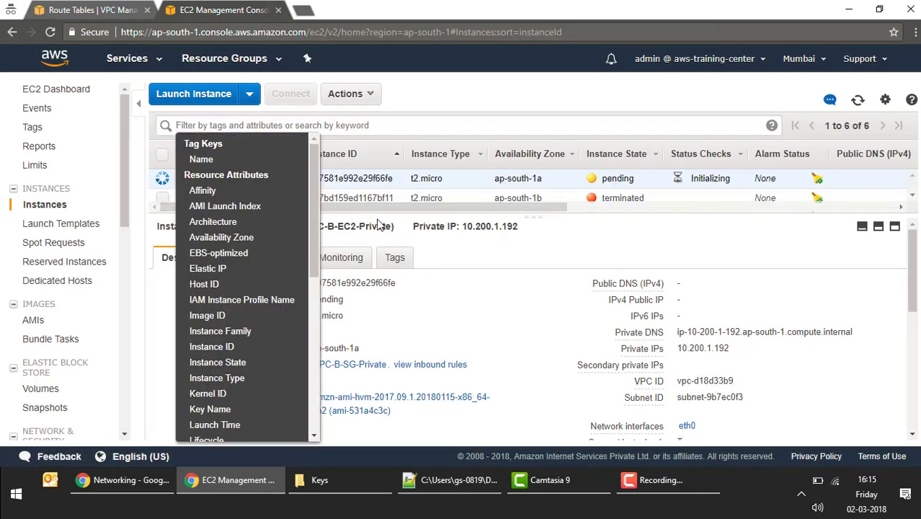
click(380, 229)
drag(380, 229, 380, 333)
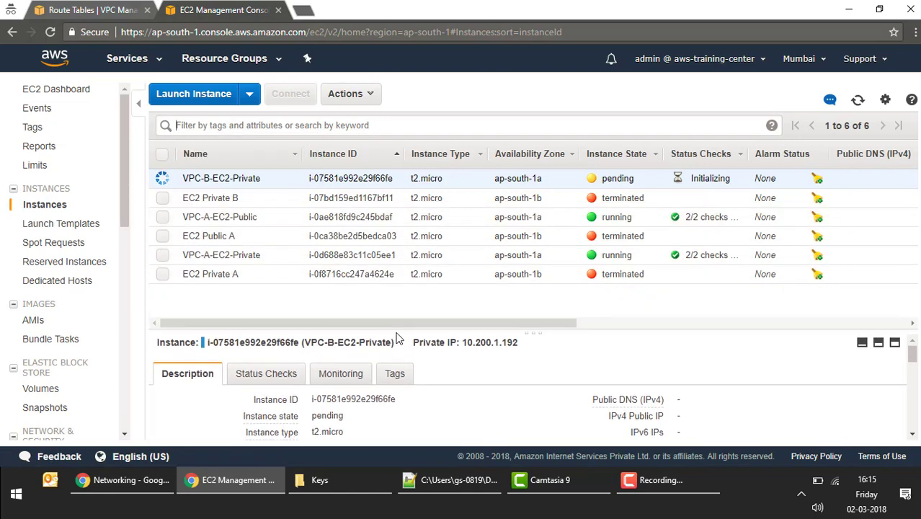
click(315, 121)
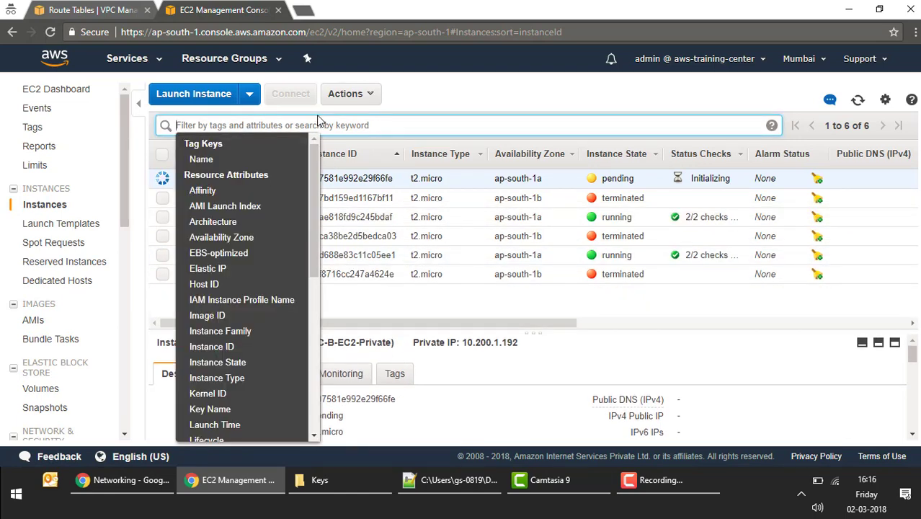
text(running)
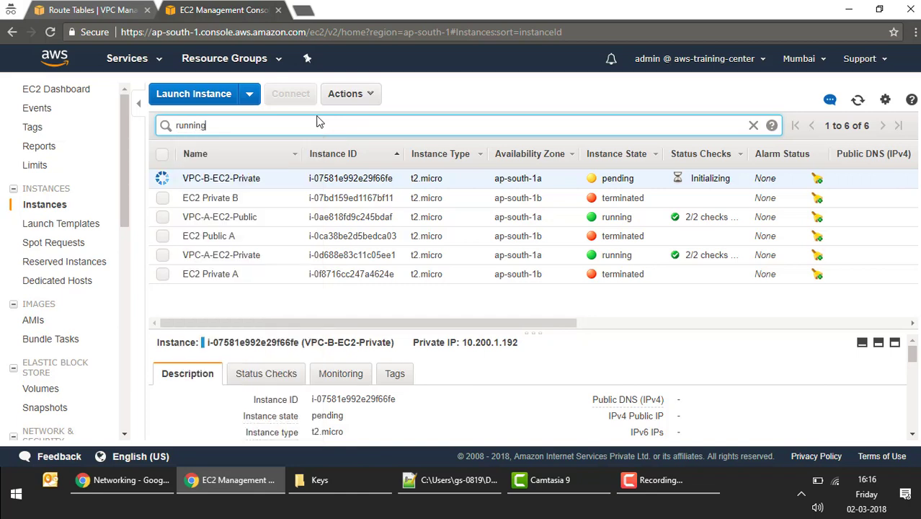
key(Return)
Step: Copy the IPv4 public IP of VPC-A-EC2-Public and check the connection path on the assignment diagram
click(346, 179)
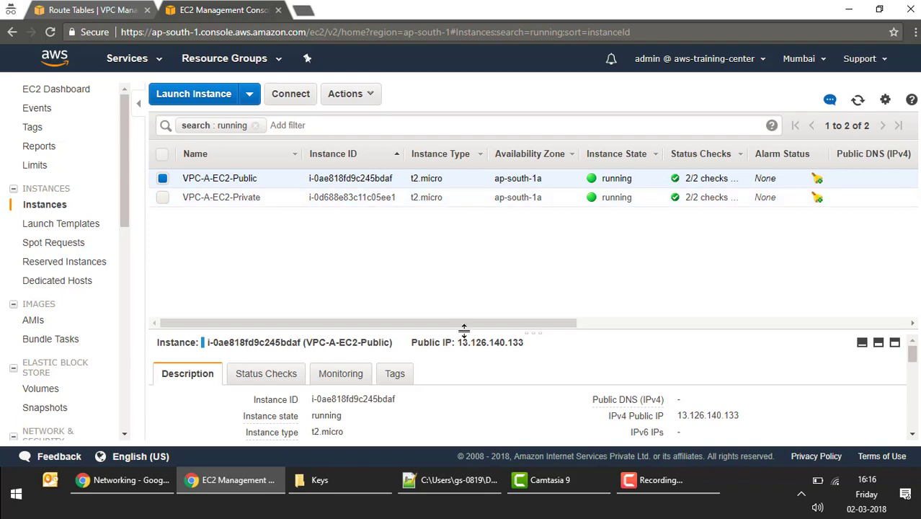
drag(464, 330, 467, 213)
drag(466, 209, 467, 230)
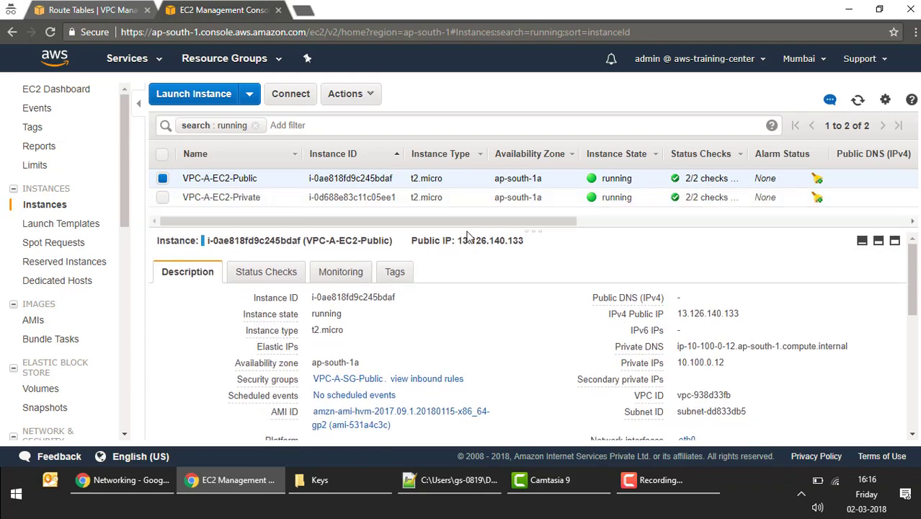
drag(678, 314, 740, 322)
key(ctrl+c)
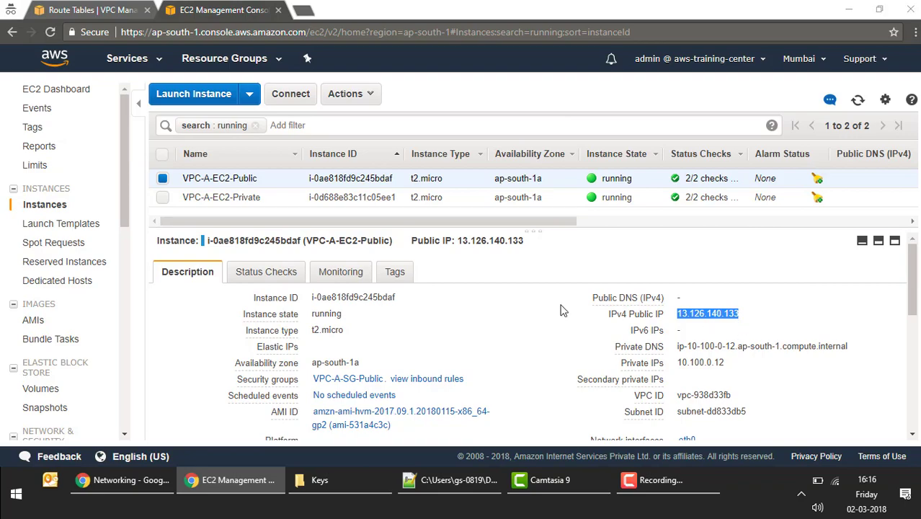
key(alt+Tab)
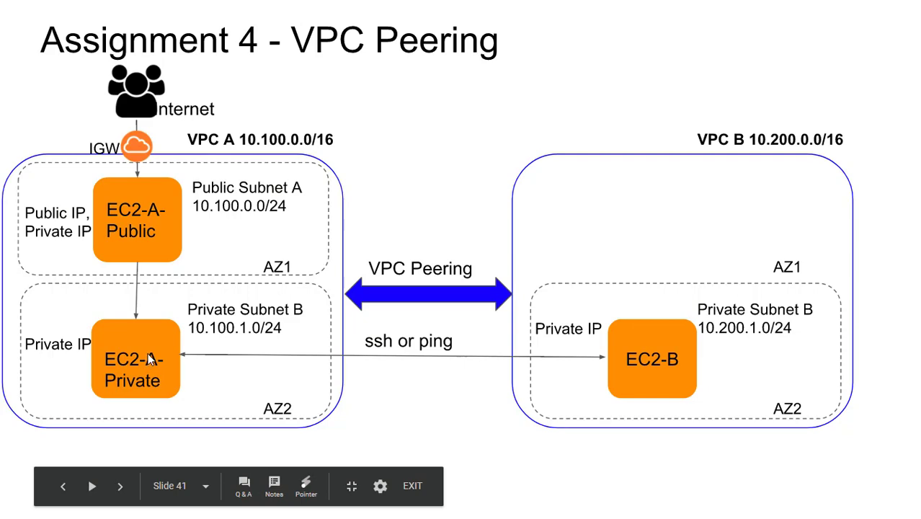
key(alt+Tab)
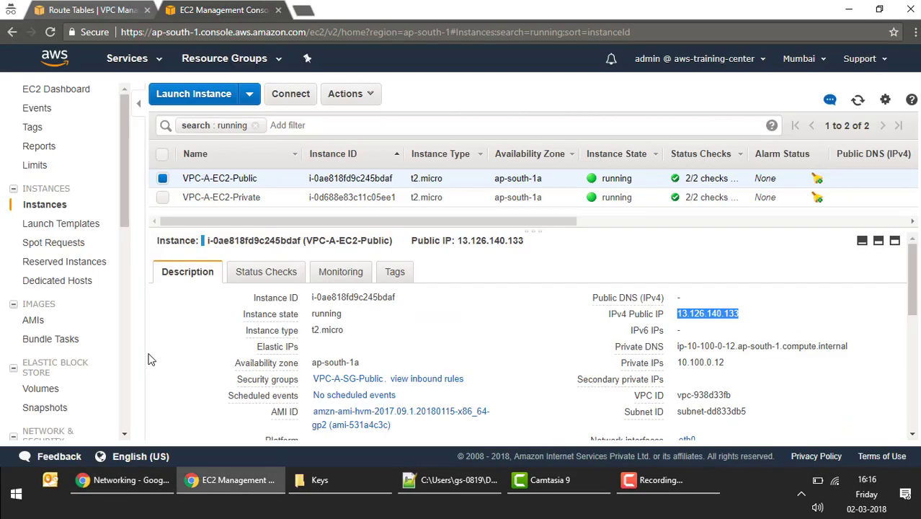
Step: Start PuTTY and enter 13.126.140.133 as the host name
click(17, 506)
text(putt)
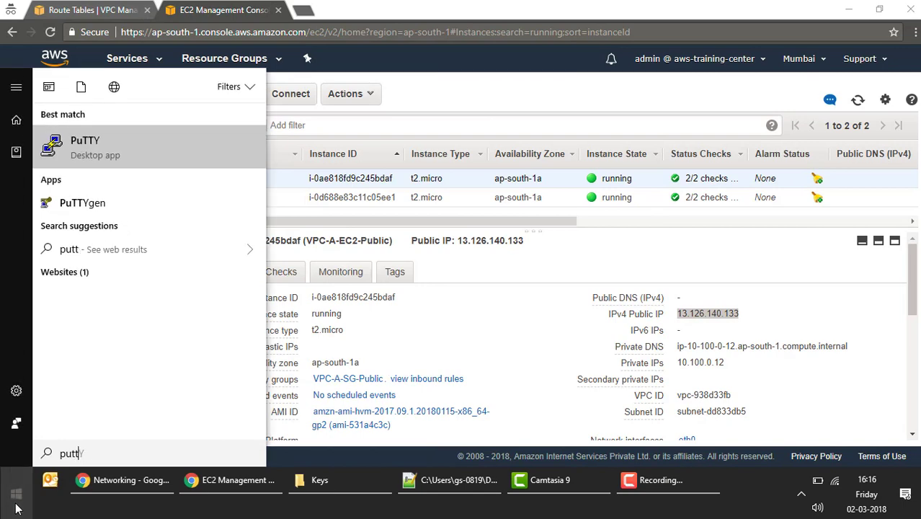
key(Return)
key(ctrl+v)
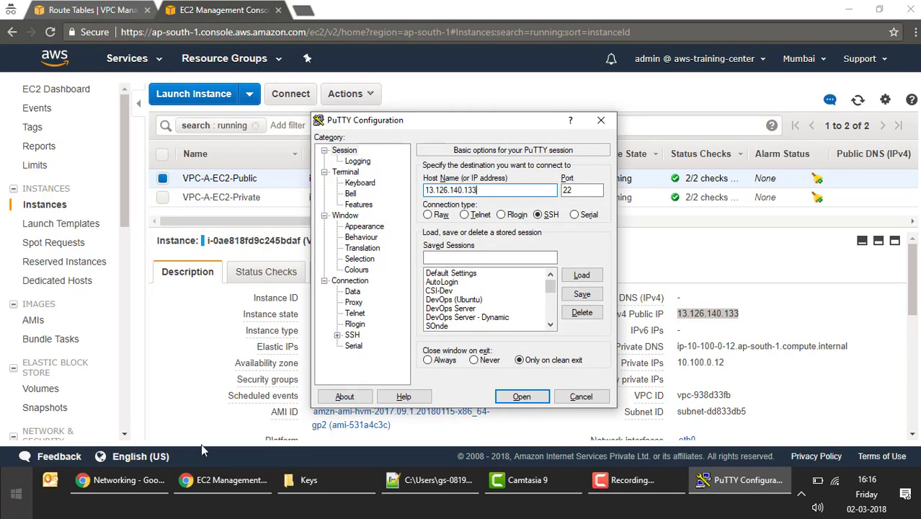
Step: Set the PuTTY connection's seconds between keepalives to 30
click(337, 335)
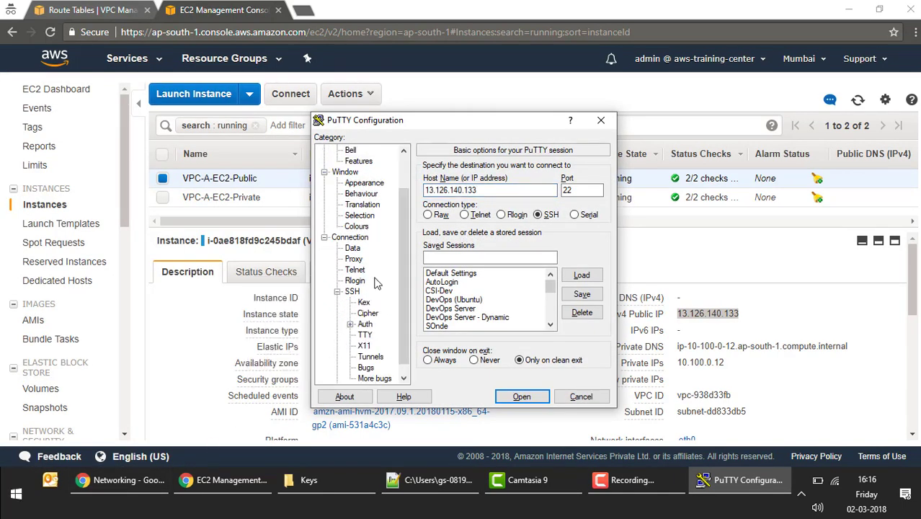
click(353, 237)
click(593, 180)
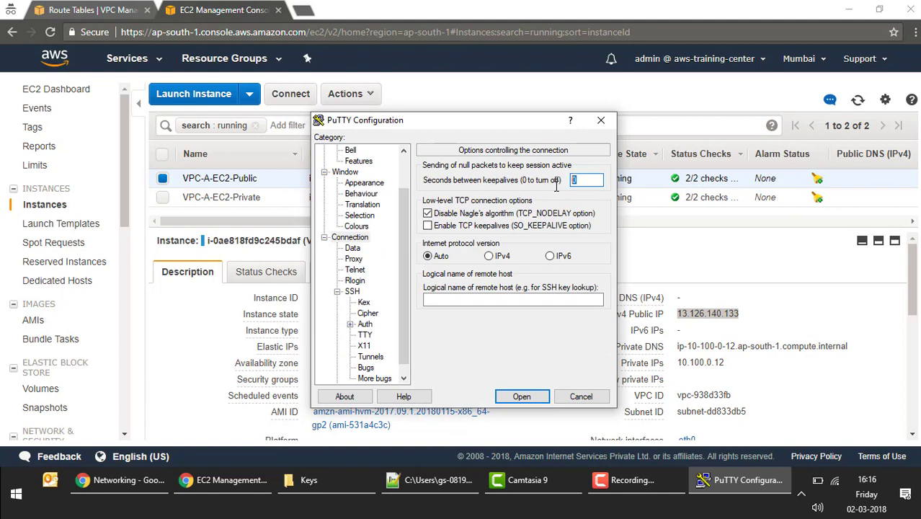
key(BackSpace)
text(30)
Step: Choose the demo1 key from the Keys folder as the private key file for SSH authentication
drag(405, 256, 406, 307)
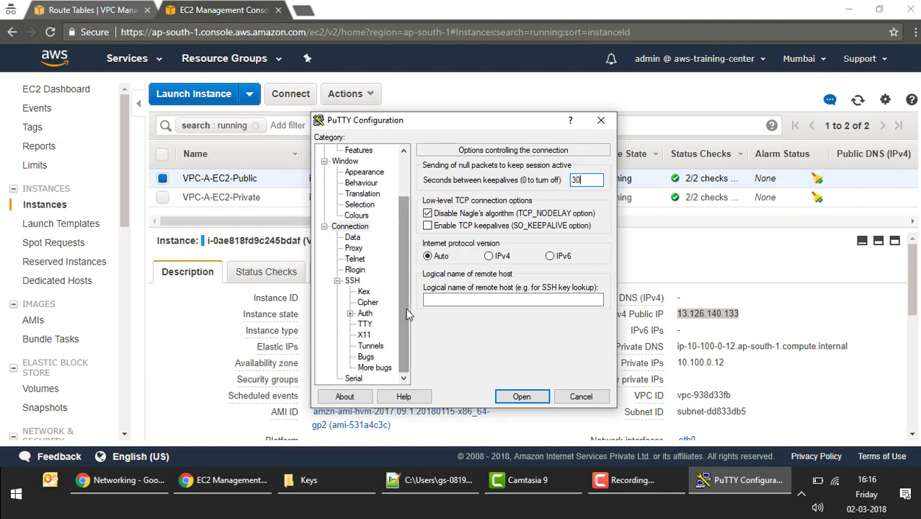
click(365, 314)
click(583, 308)
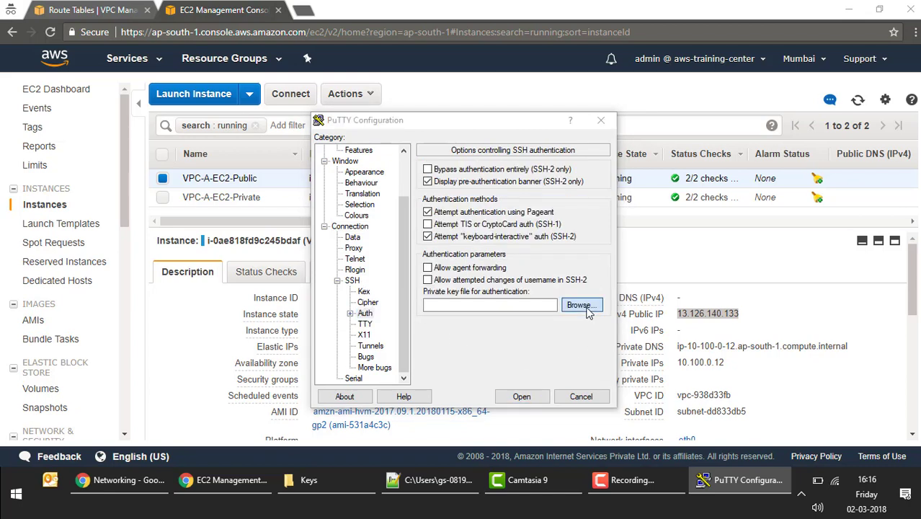
double_click(497, 212)
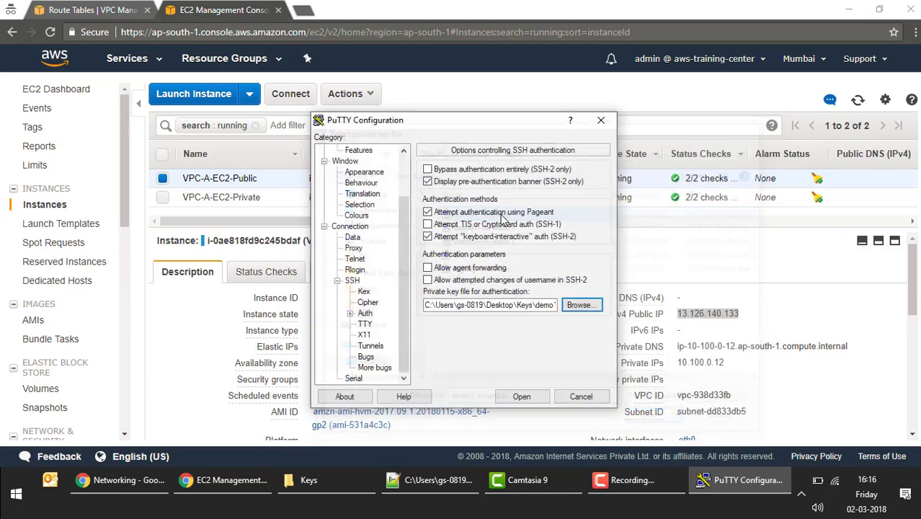
Step: Open the SSH session, trusting the server's host key, and log in as ec2-user in the maximized terminal
click(521, 397)
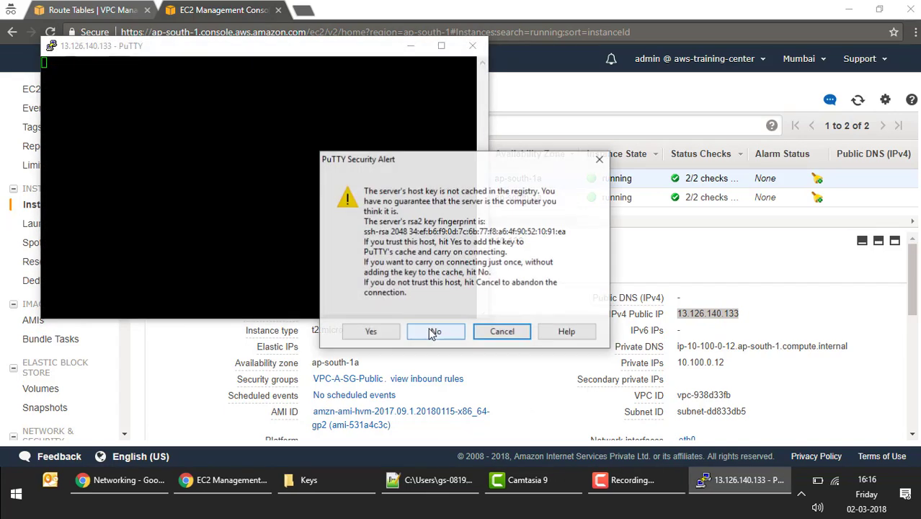
click(385, 339)
click(441, 45)
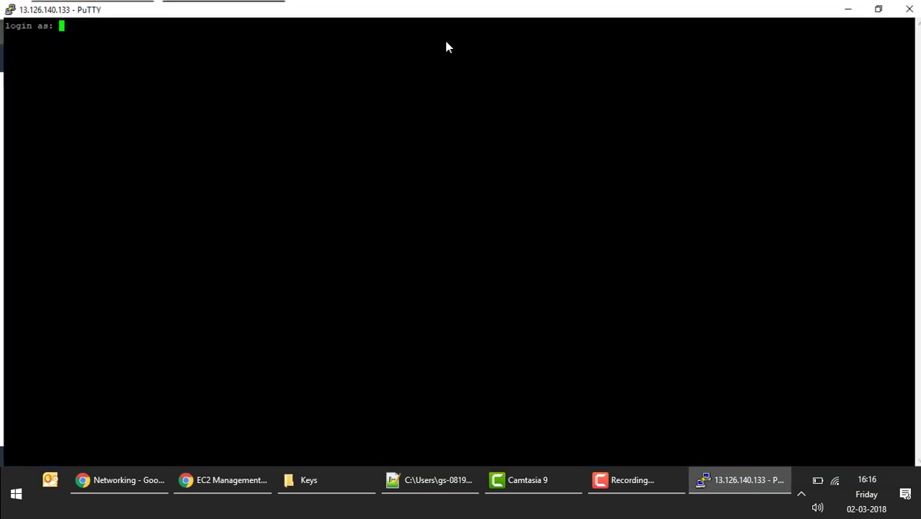
text(ec2-user)
key(Return)
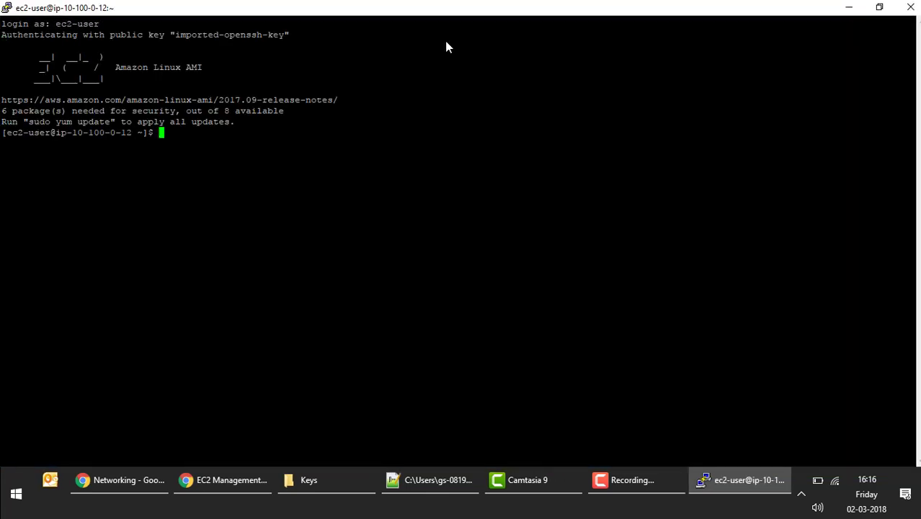
Step: Compare the IP in the shell prompt with the private IP of VPC-A-EC2-Public in the AWS console, and review the assignment diagram
drag(72, 133, 136, 133)
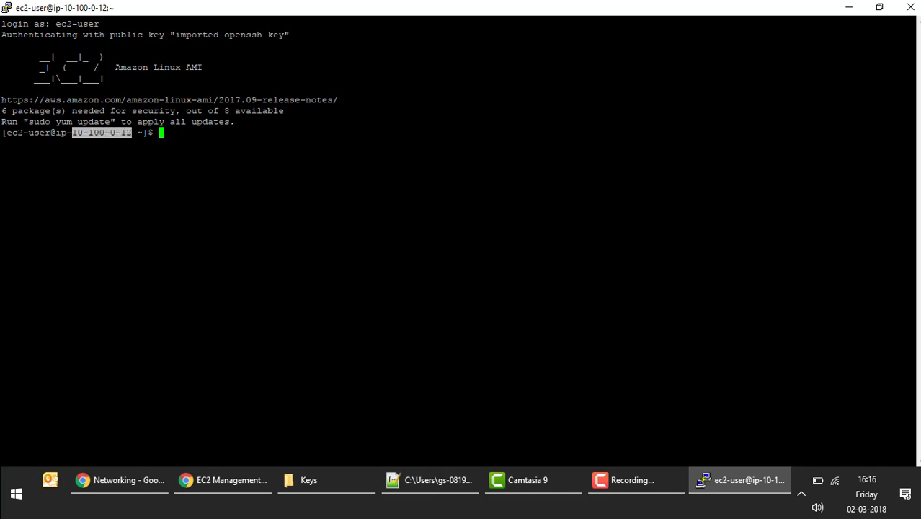
click(225, 480)
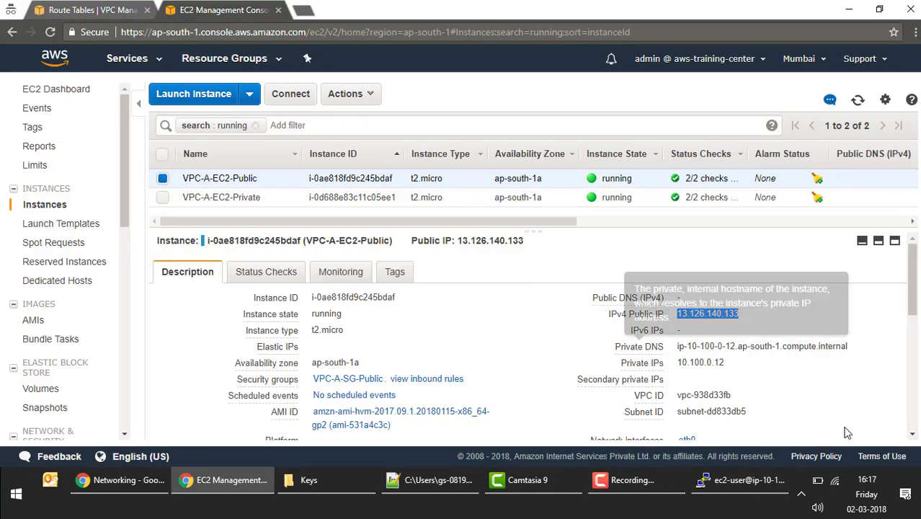
drag(680, 363, 724, 363)
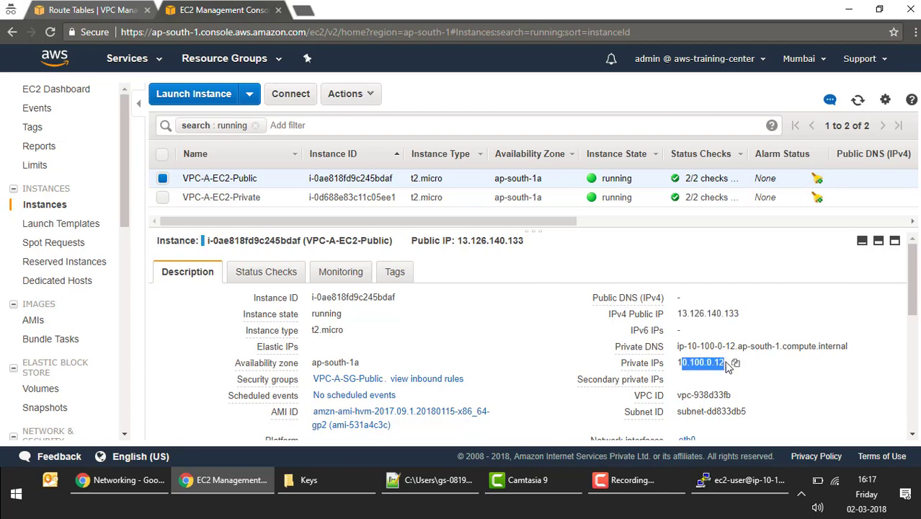
key(alt+Tab)
key(alt+Tab)
key(alt+Tab)
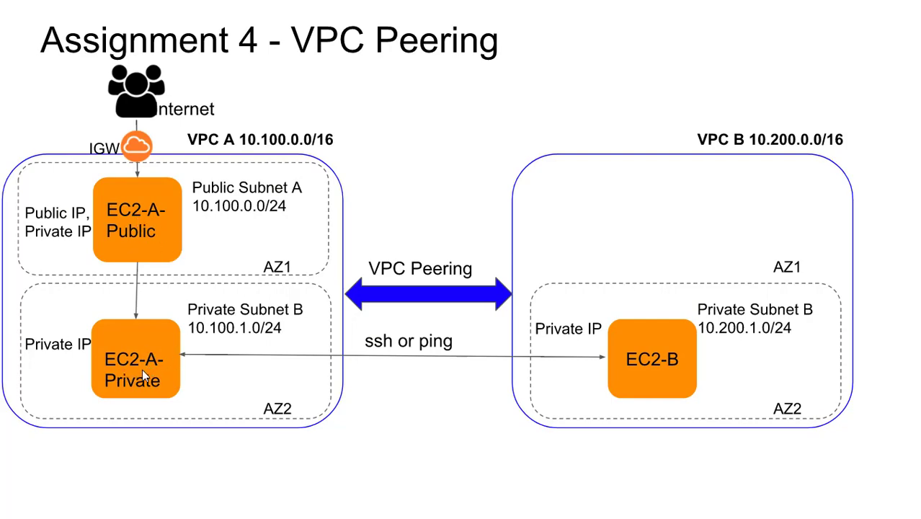
key(alt+Tab)
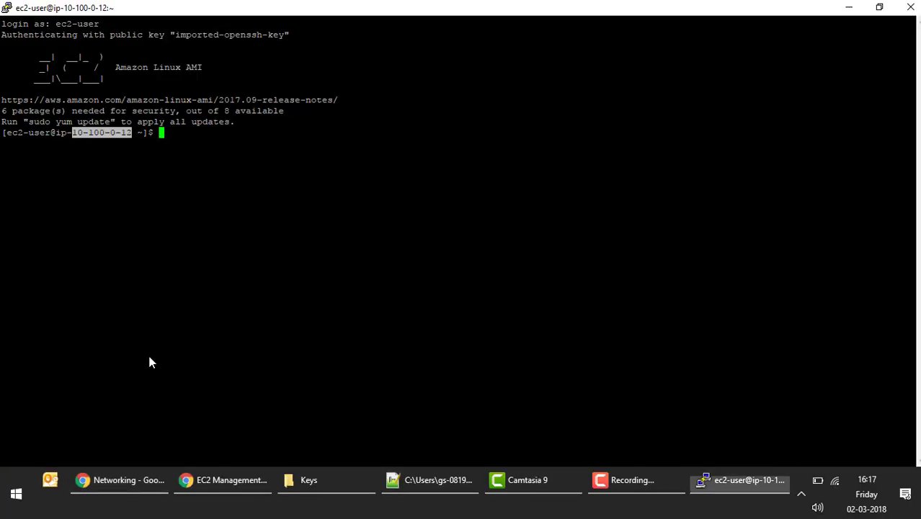
Step: Switch to the EC2 console and copy the private IP address of the VPC-A-EC2-Private instance
key(alt+Tab)
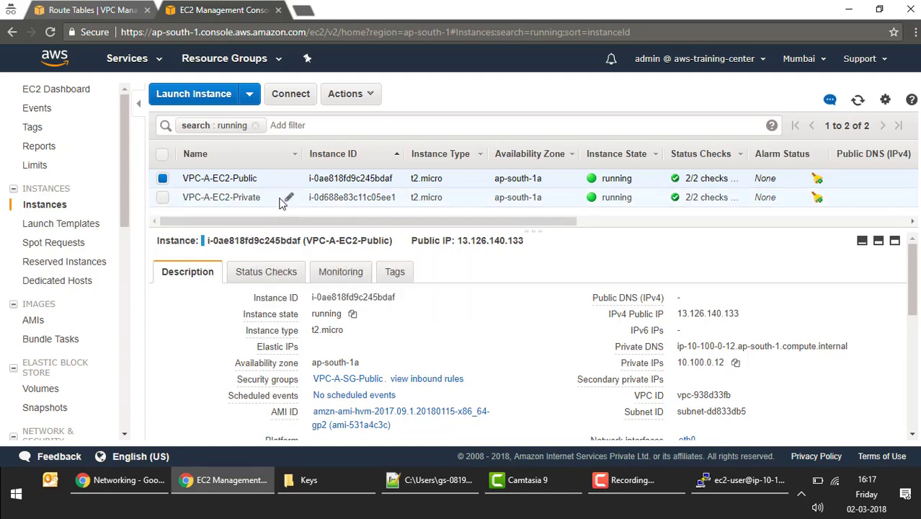
click(281, 199)
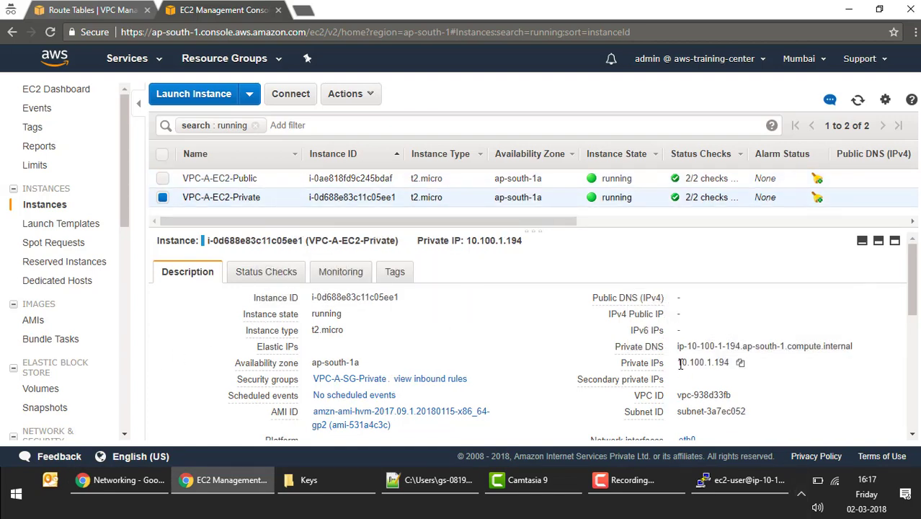
drag(677, 362, 717, 366)
right_click(717, 365)
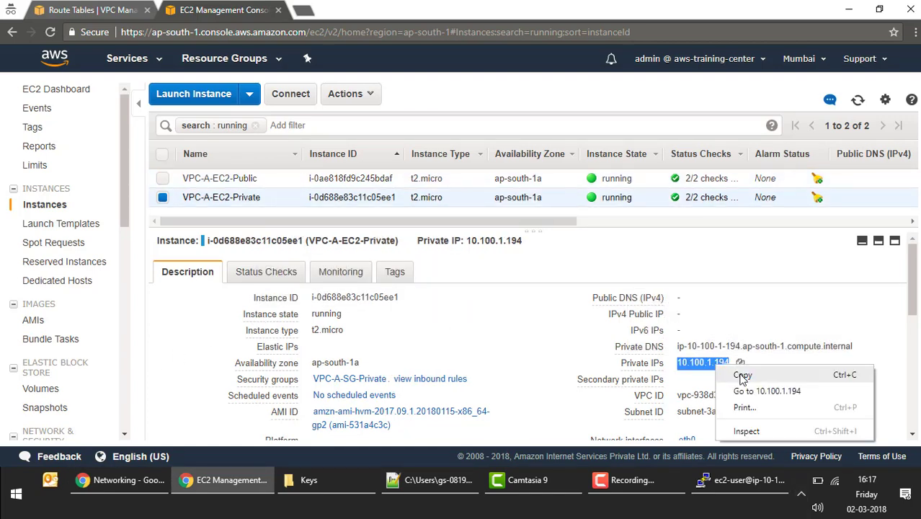
click(742, 374)
mouse_move(613, 382)
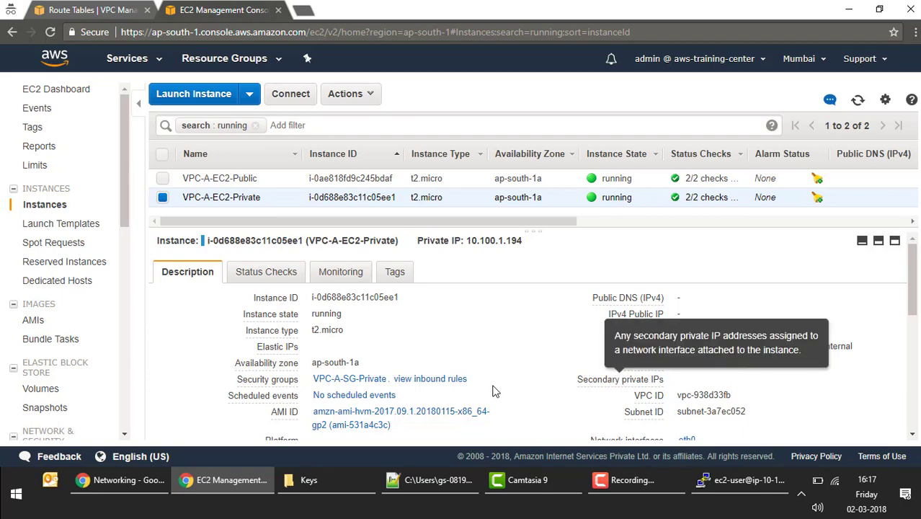
click(736, 492)
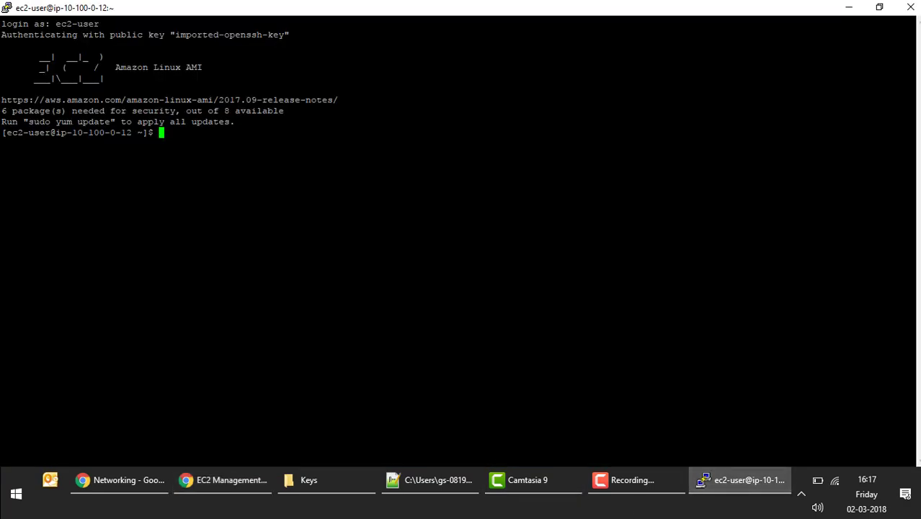
text(ssh ec2-user@)
key(shift+Insert)
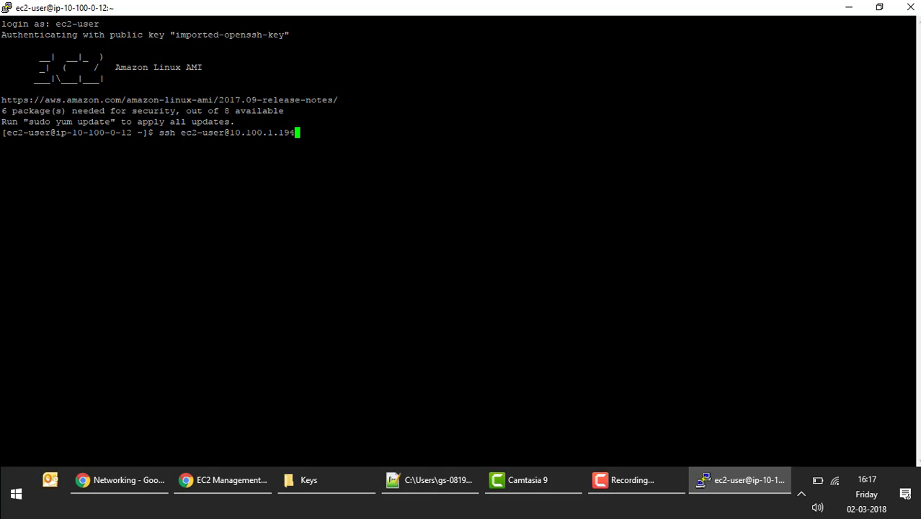
key(Return)
text(yes)
key(Return)
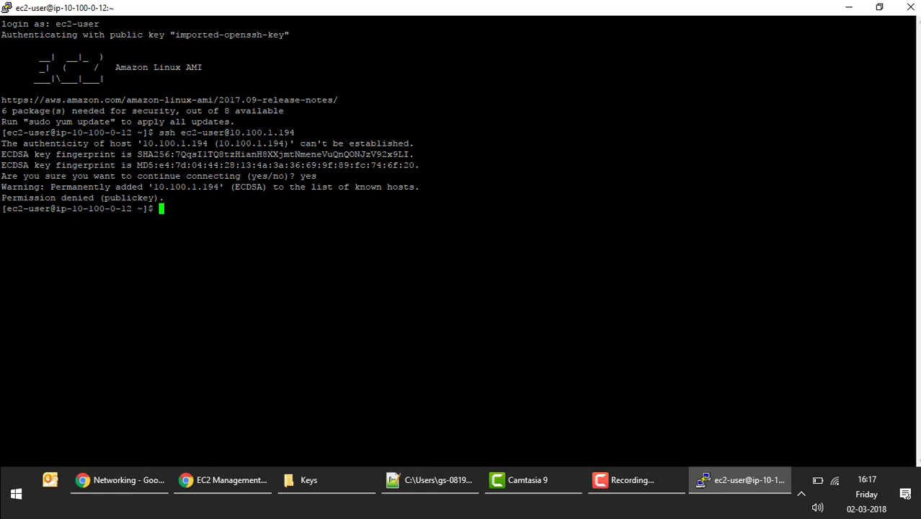
Step: Create demo1.pem with vim on the public instance, paste in the private key from demo1-mumbai.pem in Notepad++, and save it
text(vim demo1.pem)
click(429, 486)
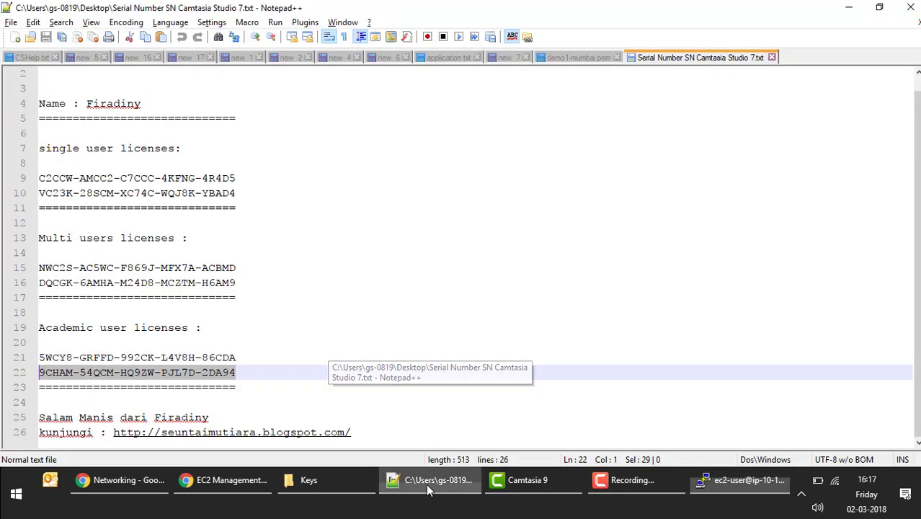
click(564, 63)
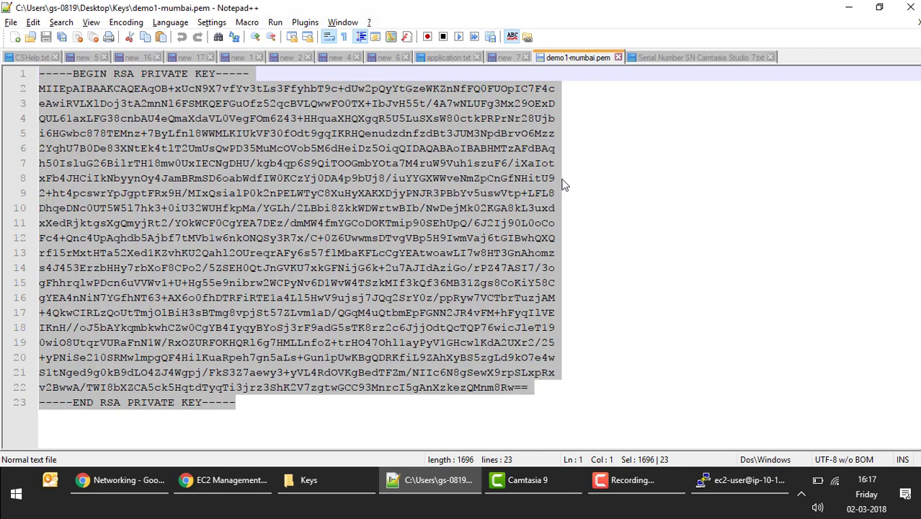
key(alt+Tab)
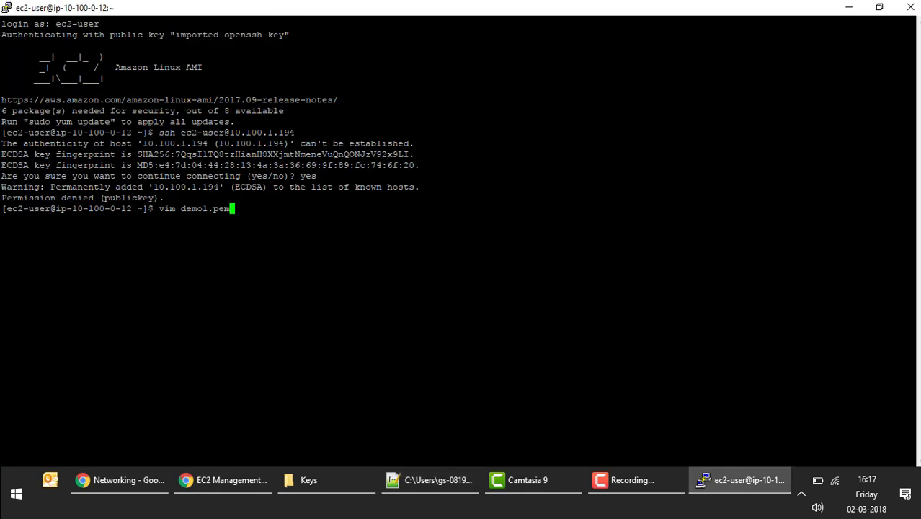
key(Return)
key(i)
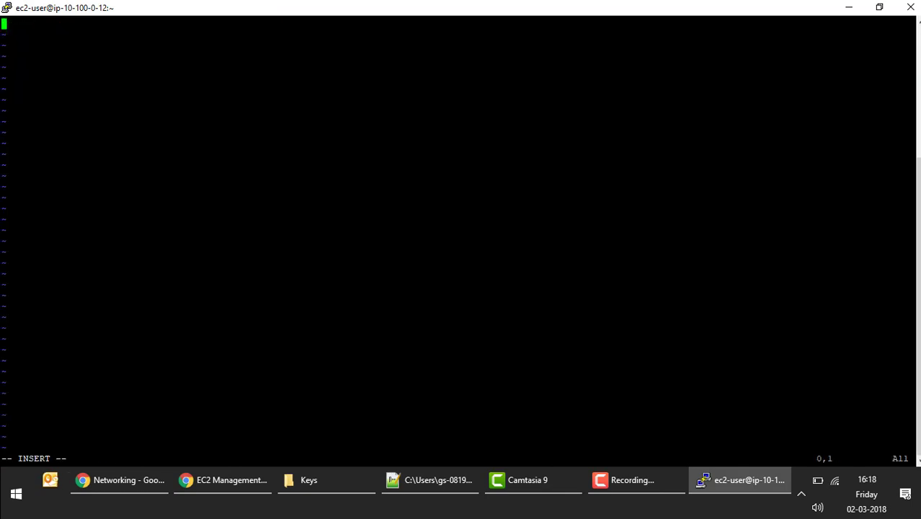
key(shift+Insert)
key(Escape)
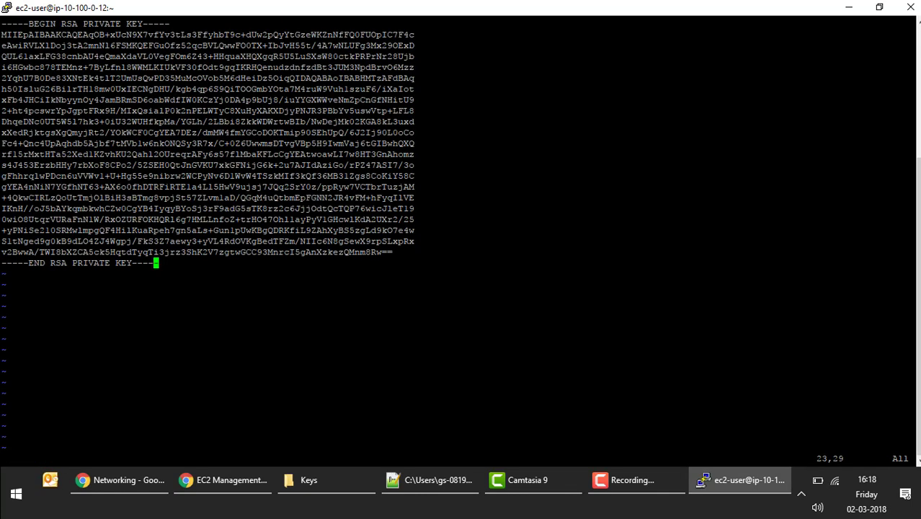
text(:wq)
key(Return)
Step: Restrict the permissions of demo1.pem with chmod 400
text(chmod 5)
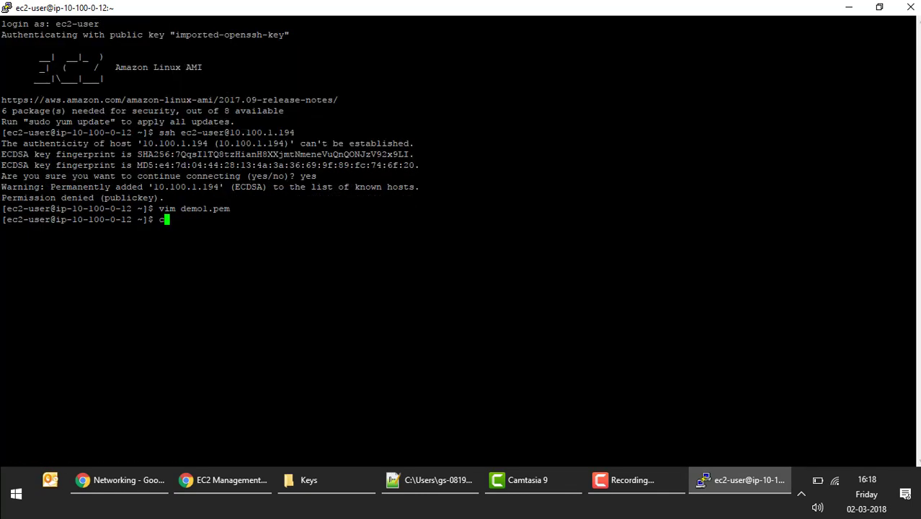
text(00 demo1.pem)
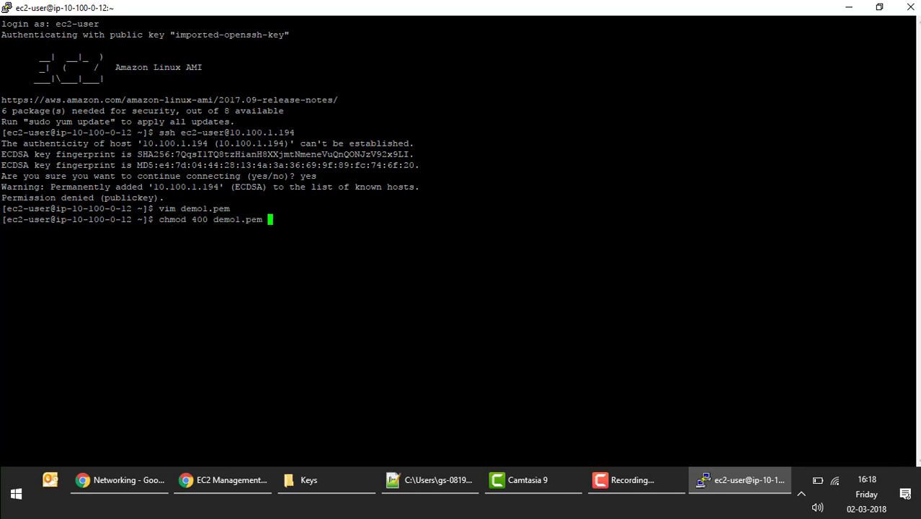
key(Return)
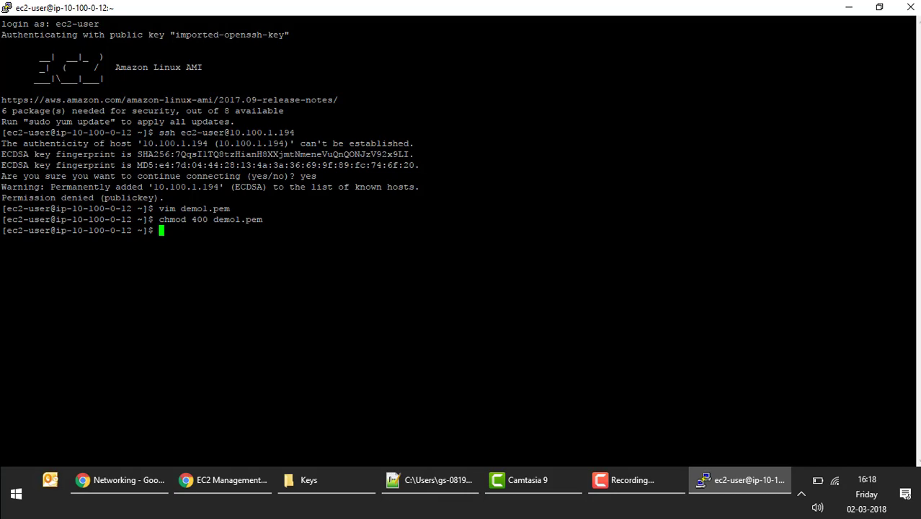
text(ssh -i demo1.pem)
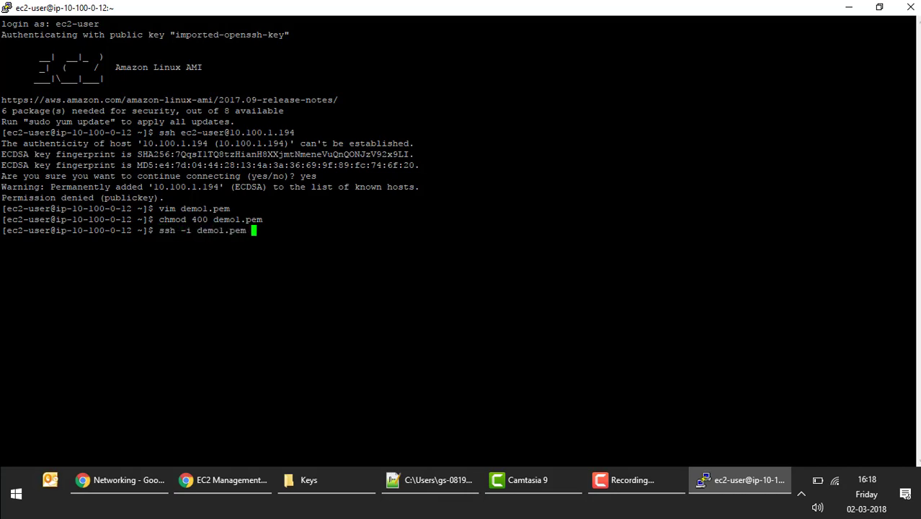
drag(180, 133, 294, 133)
key(shift+Insert)
key(Return)
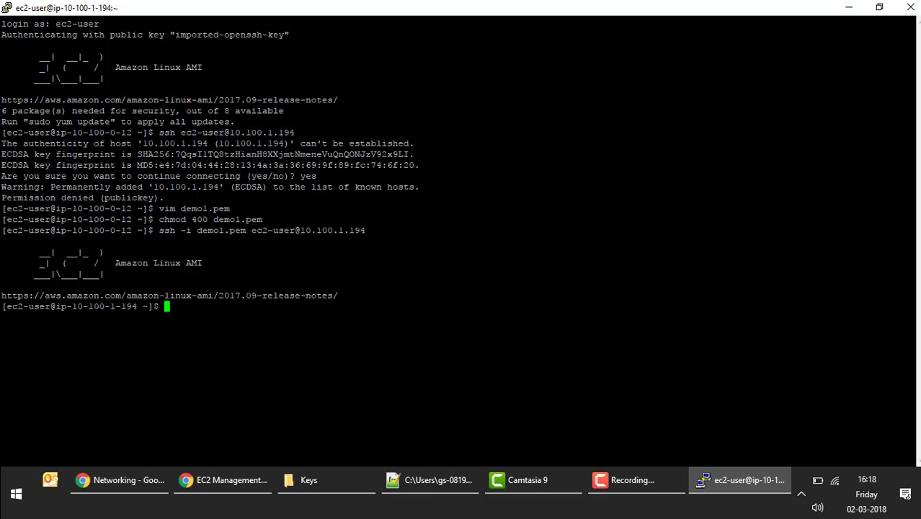
Step: Compare the IP in the shell prompt with VPC-A-EC2-Private's private IP in the EC2 console, and review the VPC peering diagram
drag(72, 306, 137, 306)
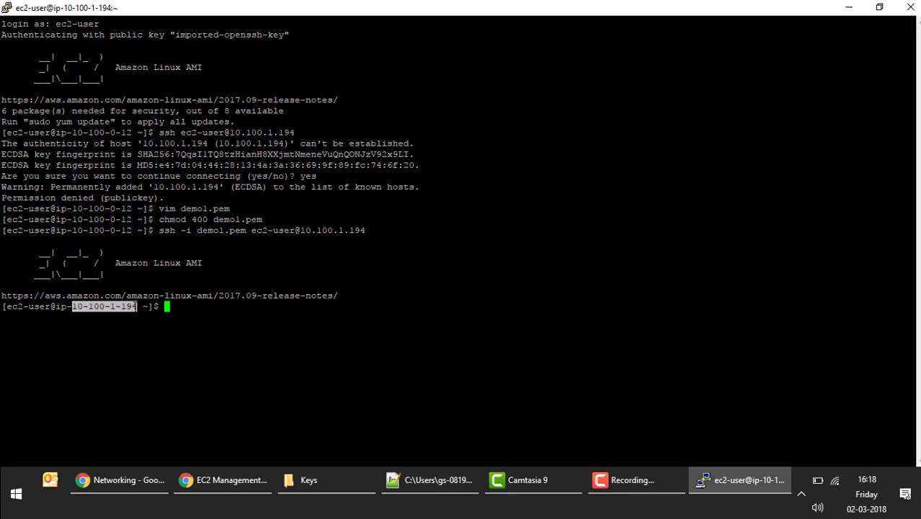
click(227, 479)
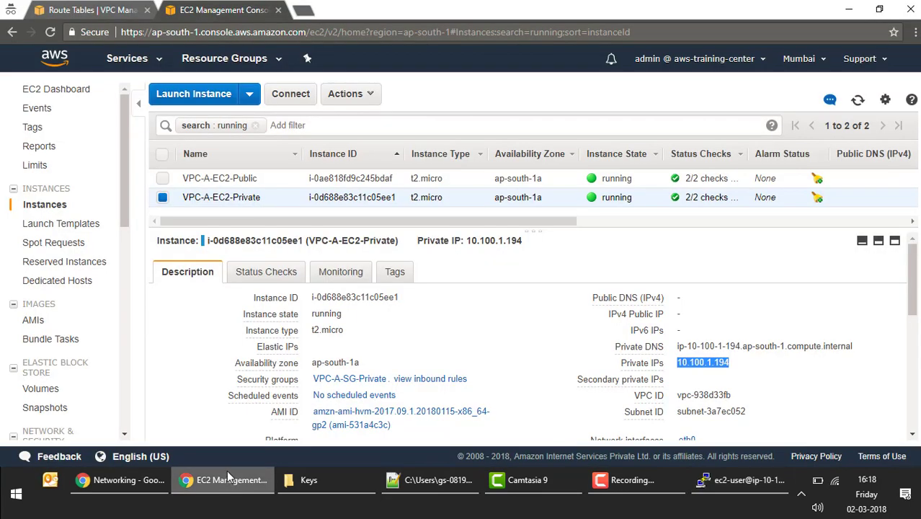
click(707, 374)
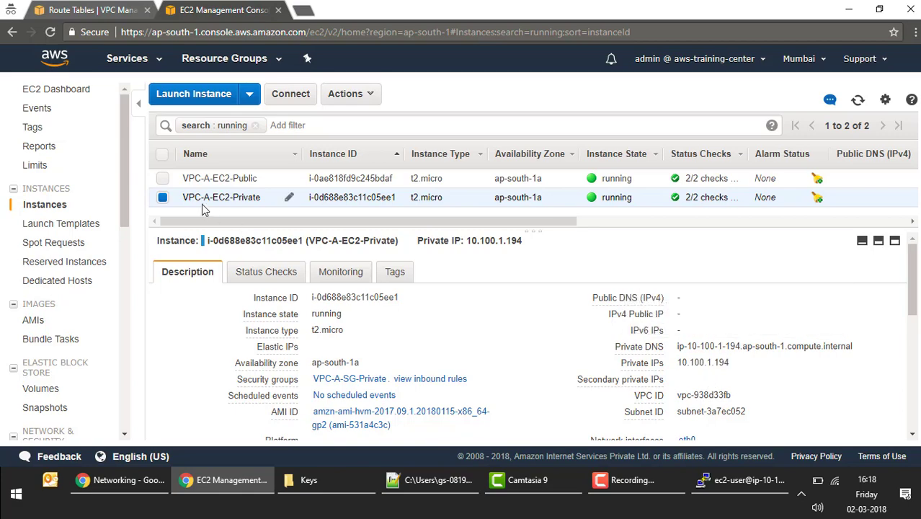
drag(207, 198, 263, 199)
key(alt+Tab)
key(alt+Tab)
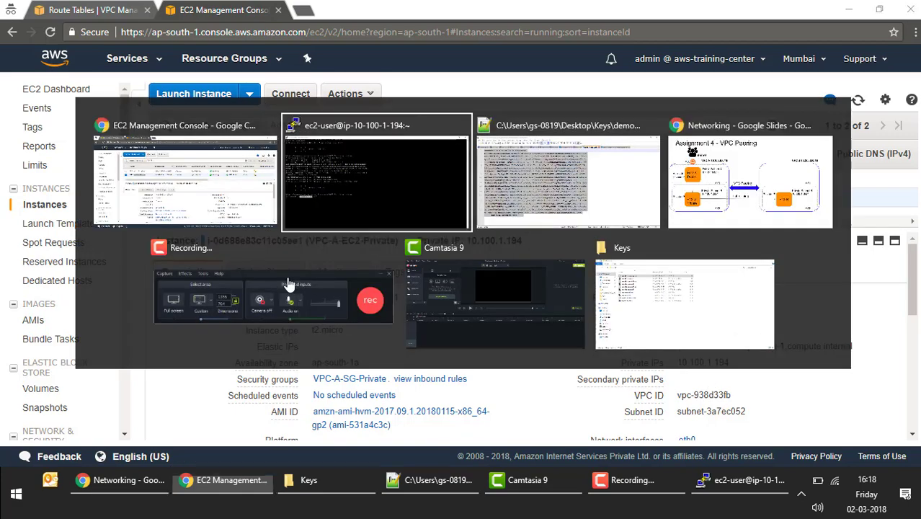
key(alt+Tab)
key(alt+Tab)
key(alt+Tab)
key(alt+Tab)
key(alt+Tab)
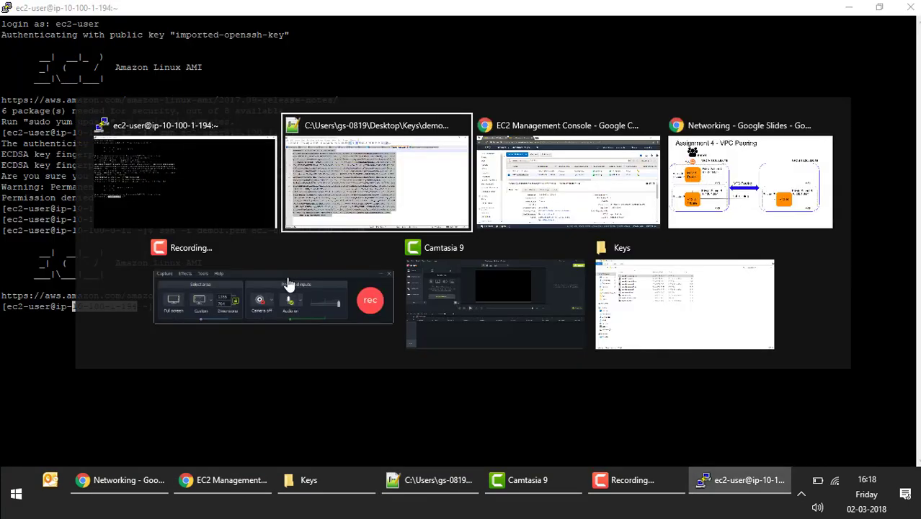
key(alt+Tab)
key(alt+Tab)
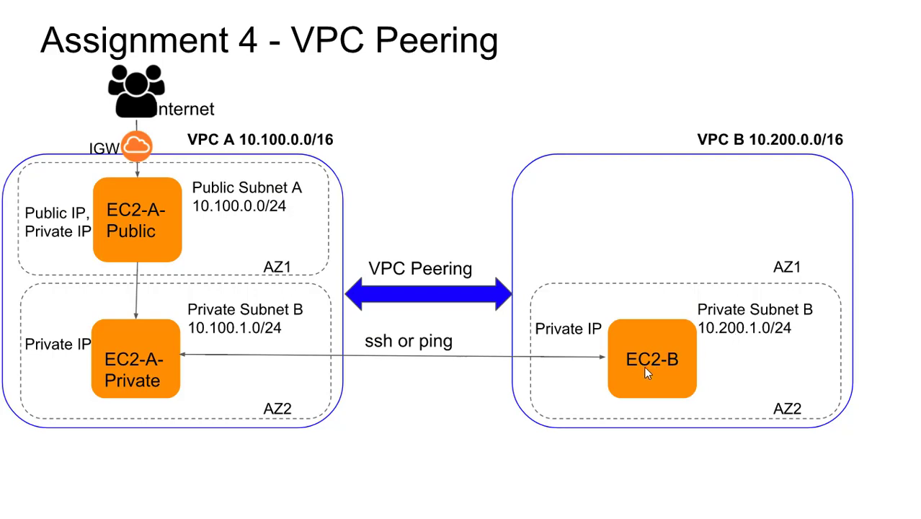
Step: Refresh the instance list in the EC2 console, enlarge it, and copy the private IP address of VPC-B-EC2-Private
key(alt+Tab)
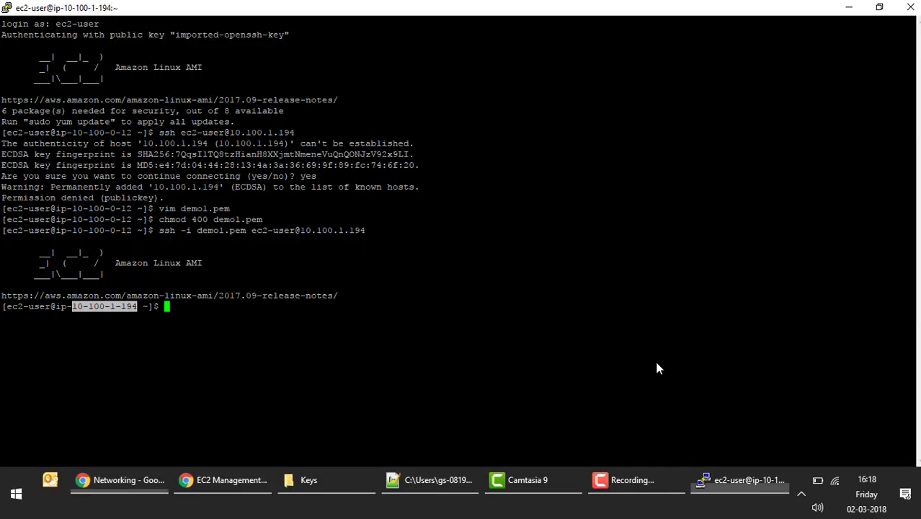
key(alt+Tab)
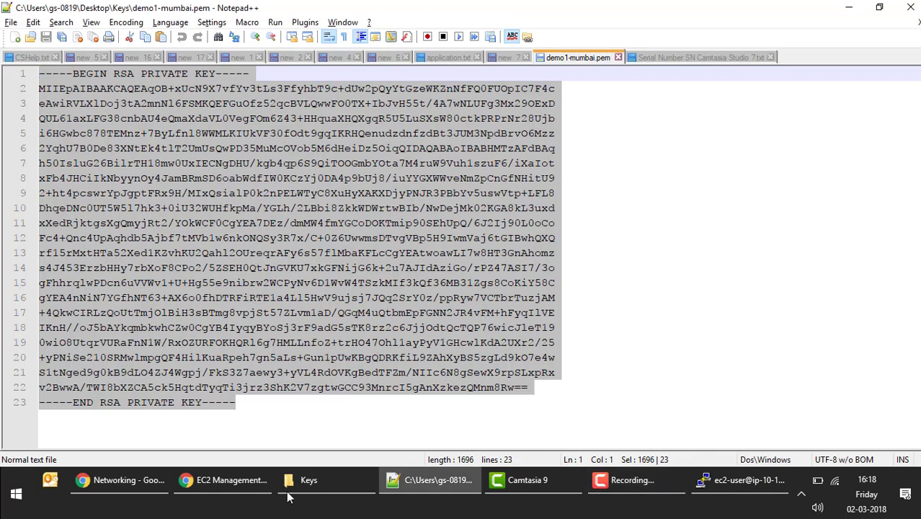
click(225, 480)
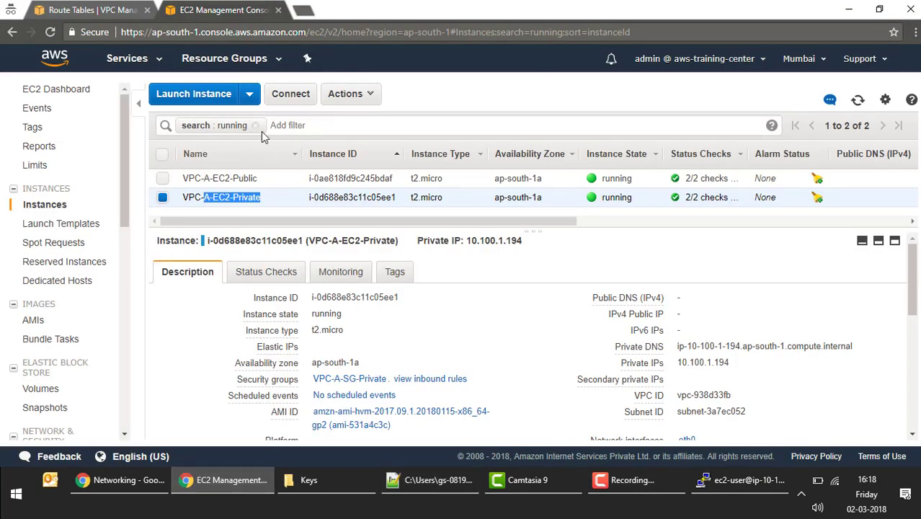
click(858, 103)
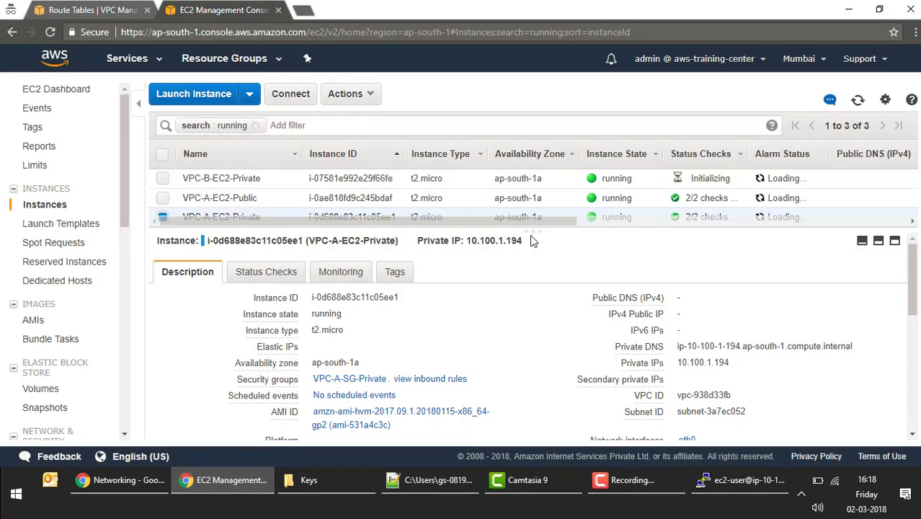
drag(533, 231, 467, 296)
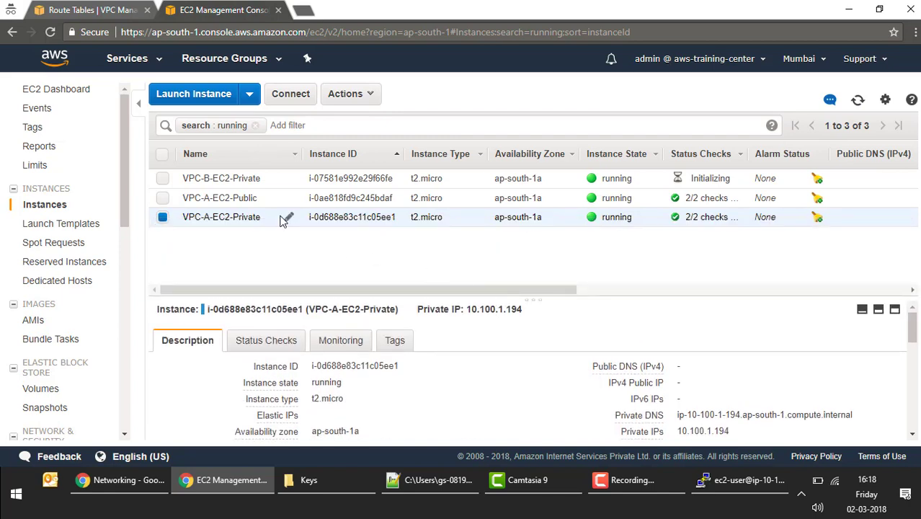
click(282, 181)
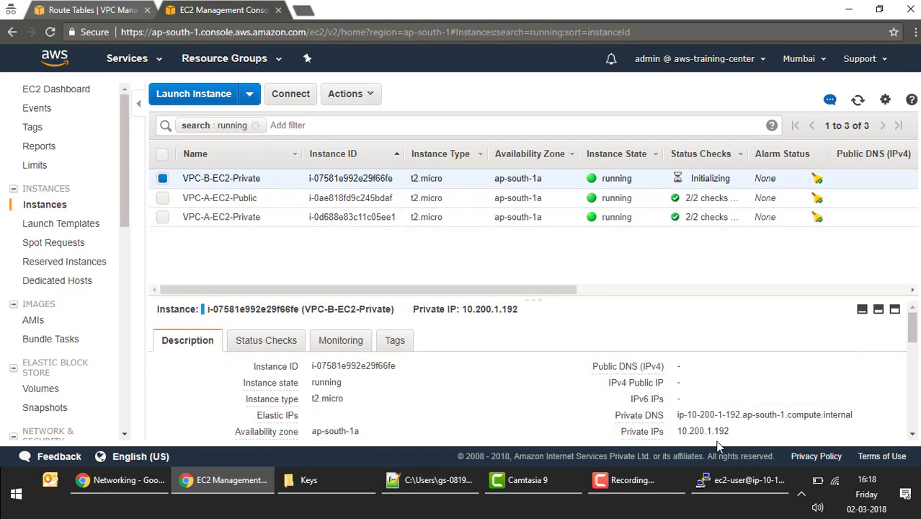
drag(675, 430, 719, 392)
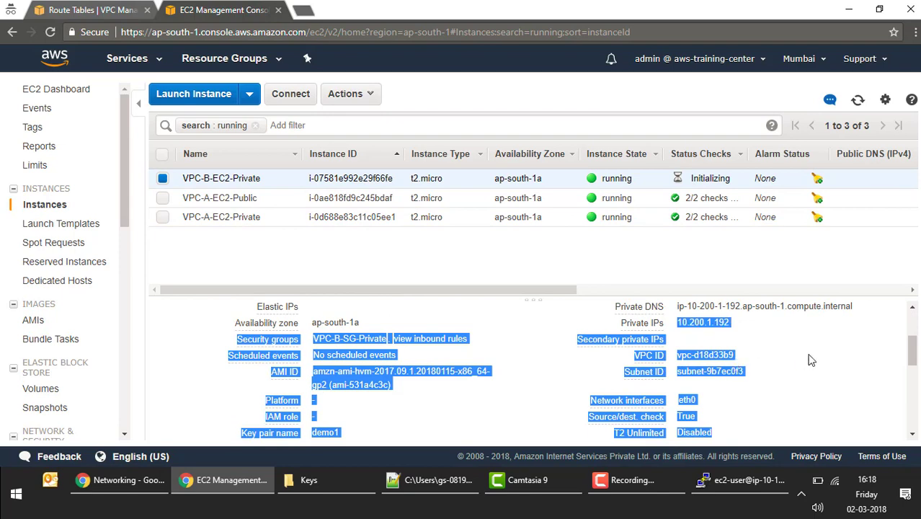
click(680, 323)
drag(680, 323, 731, 332)
key(ctrl+c)
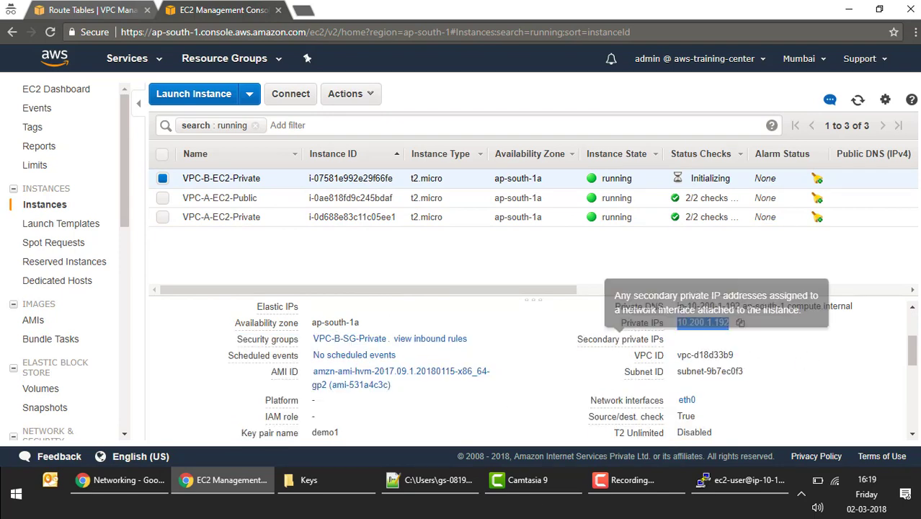
Step: In the PuTTY terminal, try to SSH from VPC-A-EC2-Private to 10.200.1.192, and cancel the attempt
click(742, 480)
text(ssh)
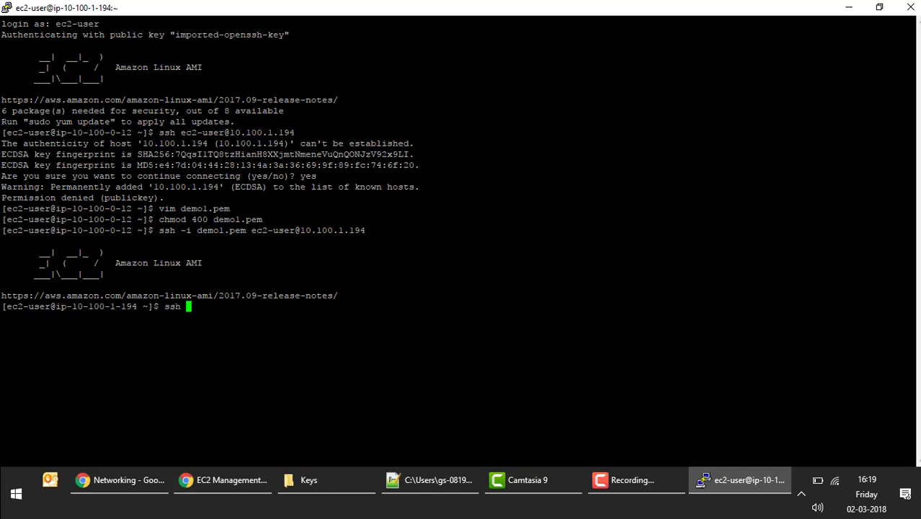
key(shift+Insert)
key(Return)
key(ctrl+c)
Step: Ping 10.200.1.192 from VPC-A-EC2-Private to test connectivity to VPC-B
text(ping)
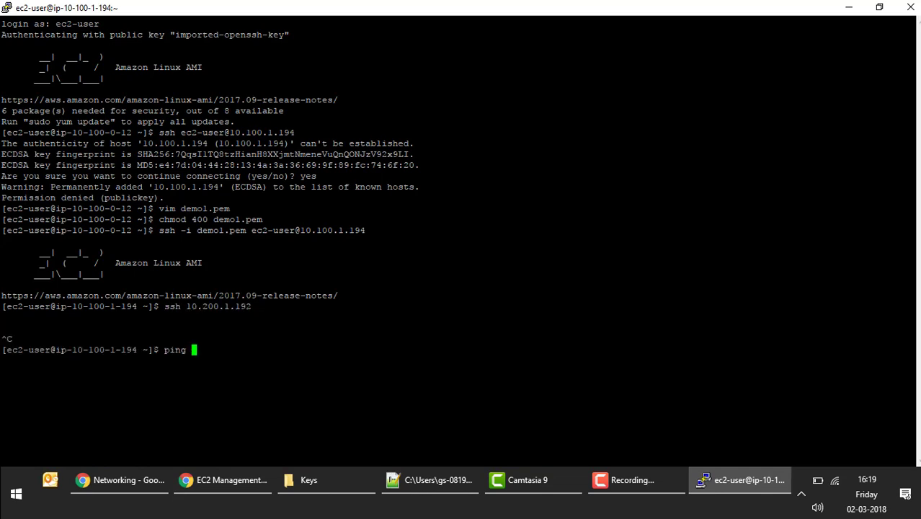
key(shift+Insert)
key(Return)
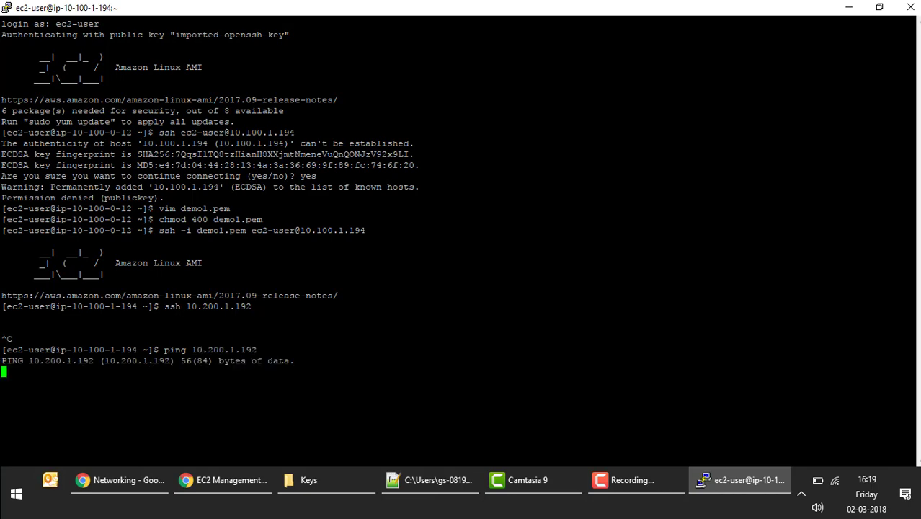
key(Return)
key(Return)
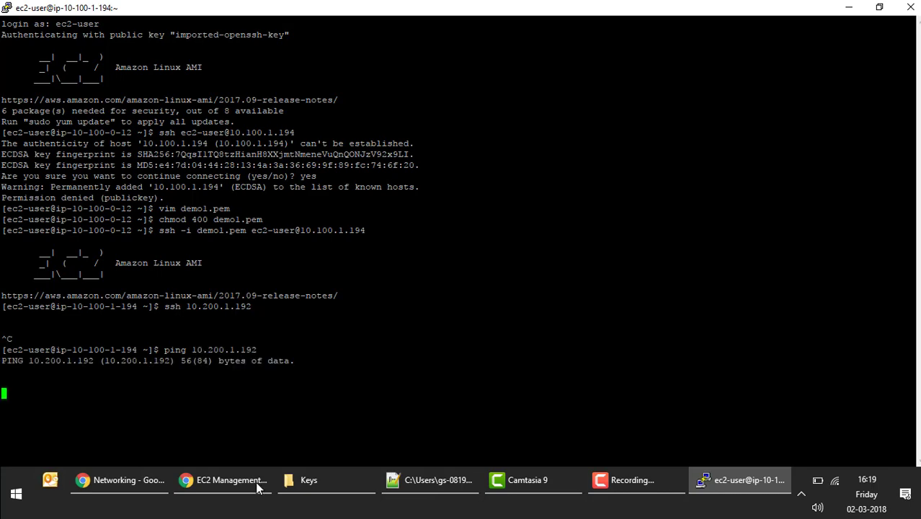
Step: Review the Assignment 4 VPC peering diagram in Google Slides and restart its full-screen presentation
click(130, 483)
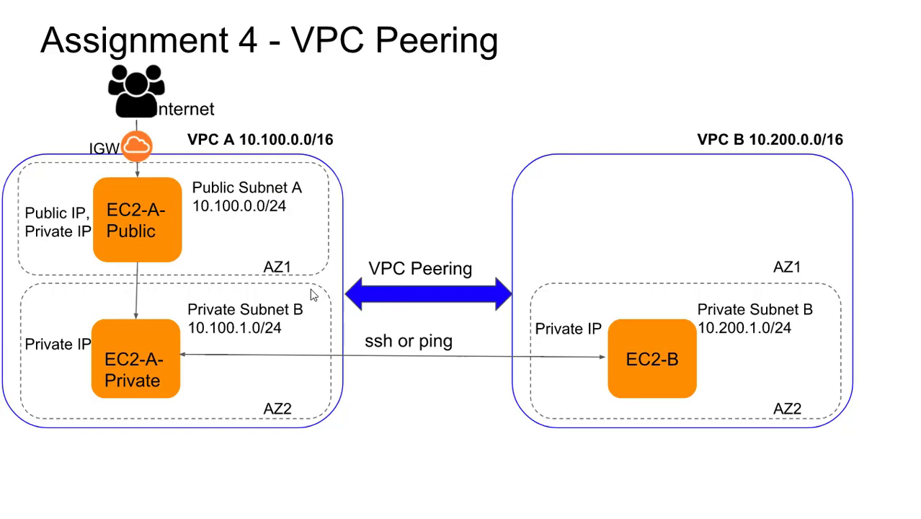
key(Escape)
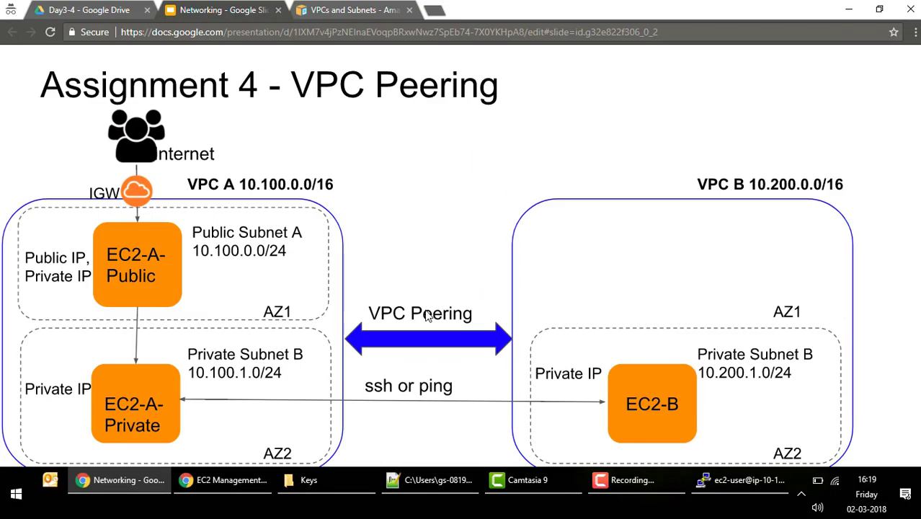
key(Escape)
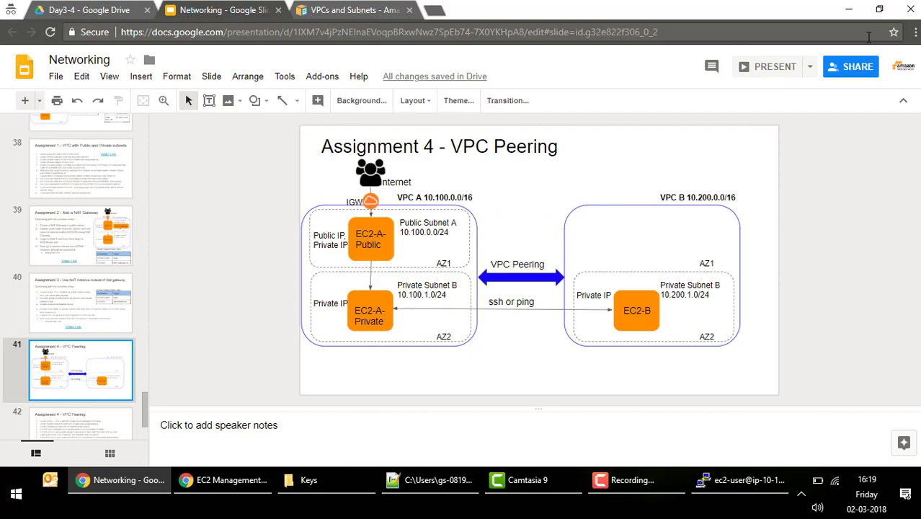
click(767, 72)
Step: In the AWS VPC console, open and refresh the peering connections list, and widen its Name column to show full names
key(alt+Tab)
key(alt+Tab)
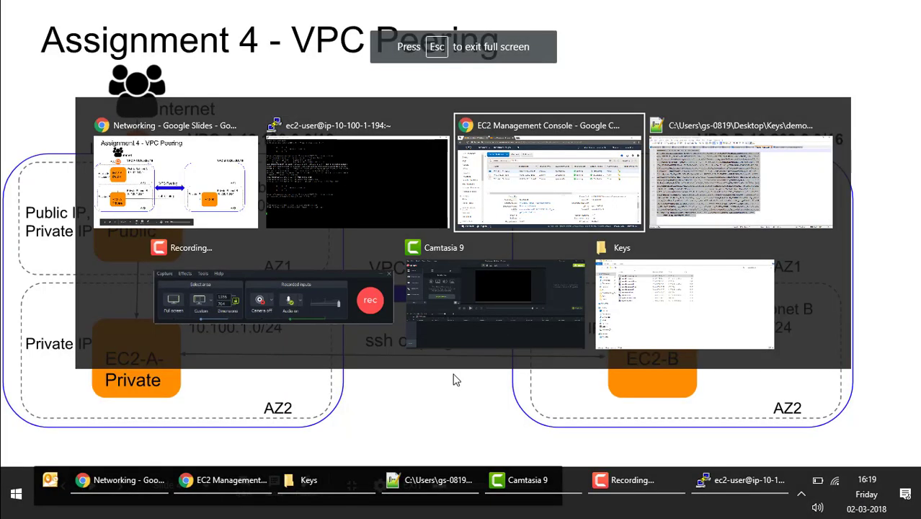
click(81, 12)
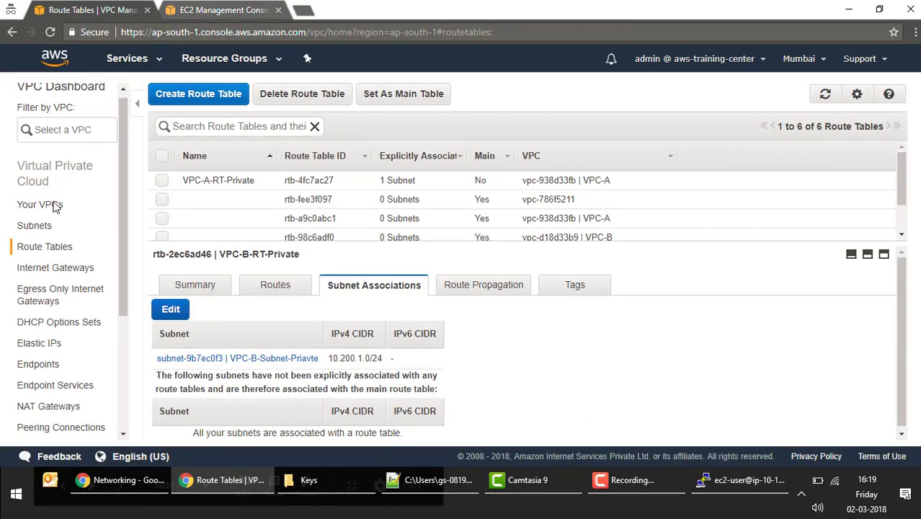
scroll(120, 207, down, 3)
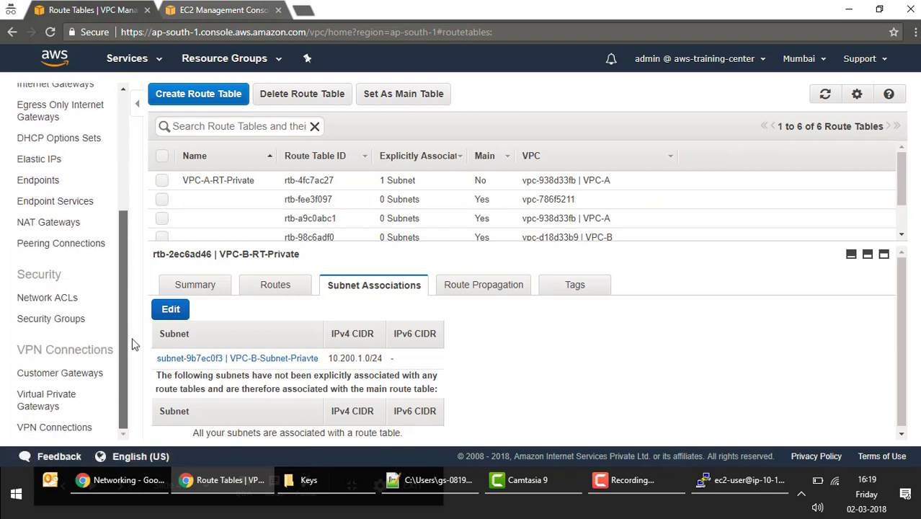
click(80, 245)
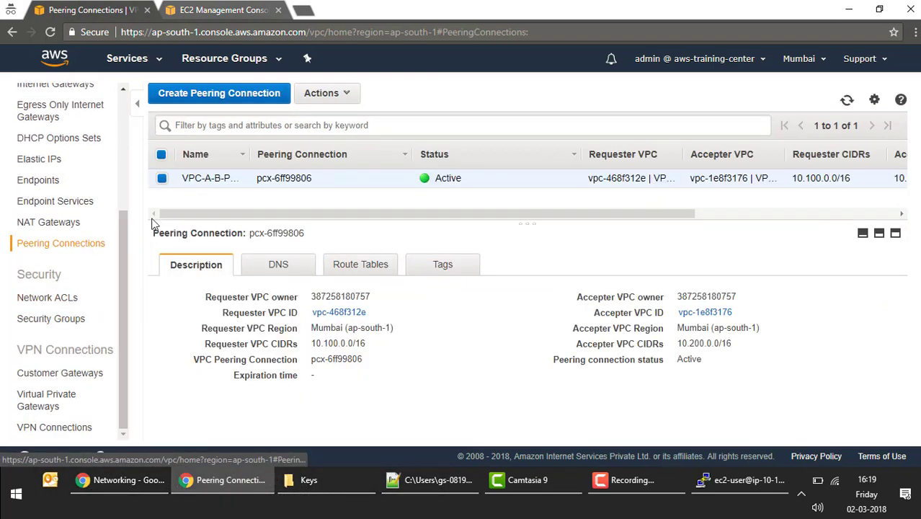
click(849, 104)
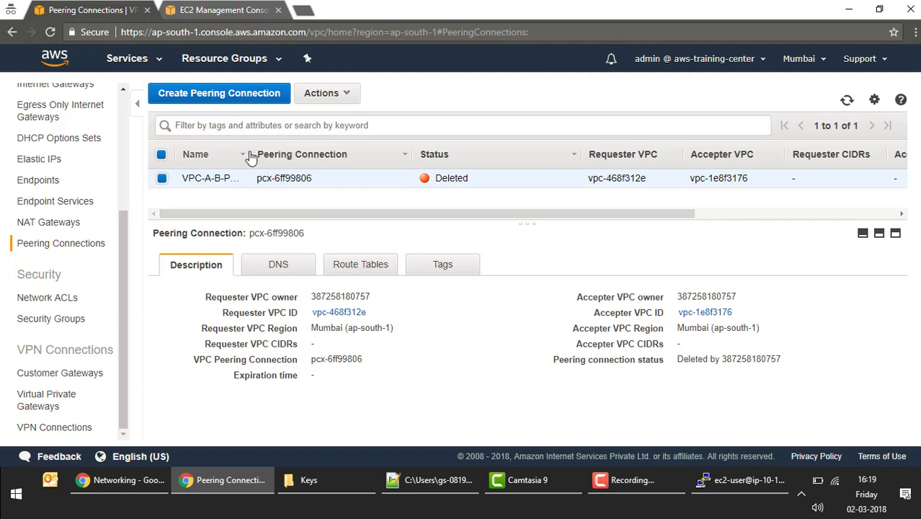
drag(249, 159, 318, 160)
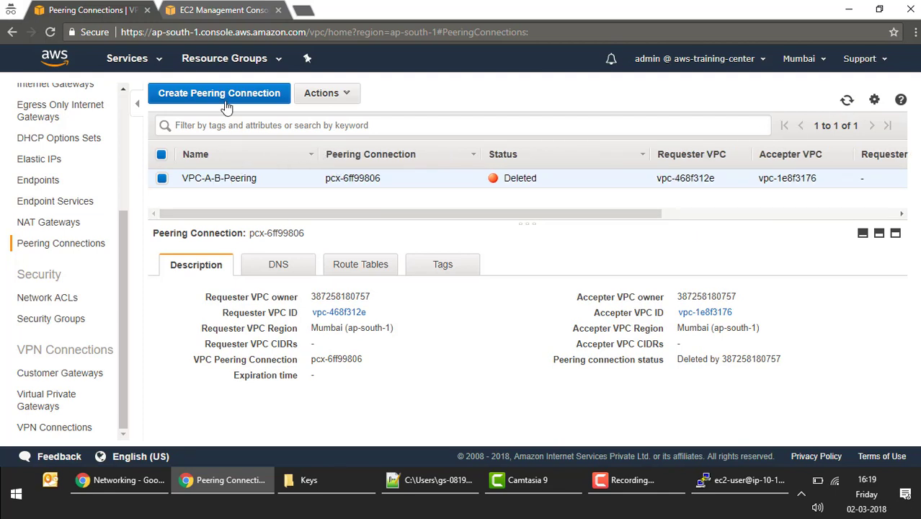
Step: Start creating a peering connection with the name tag VPC-A-VPC-B-Peering
click(223, 99)
click(297, 178)
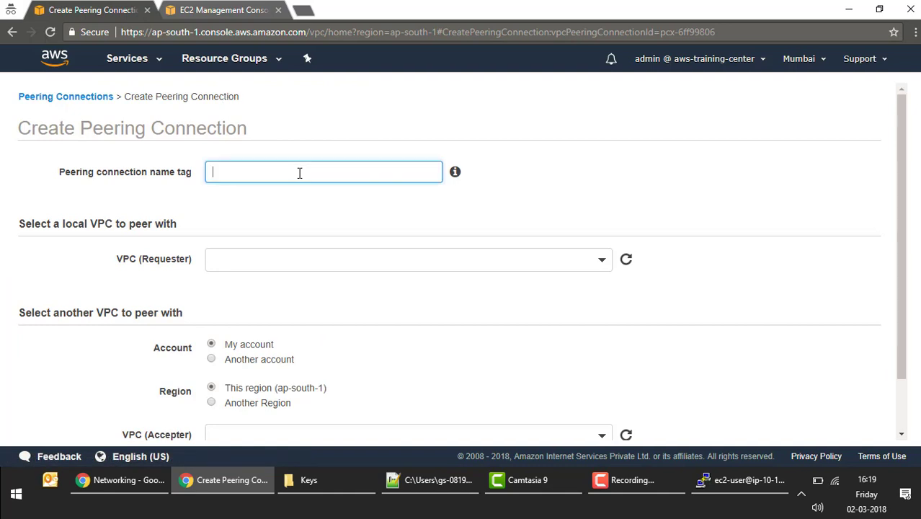
text(VPC-A-VPC-)
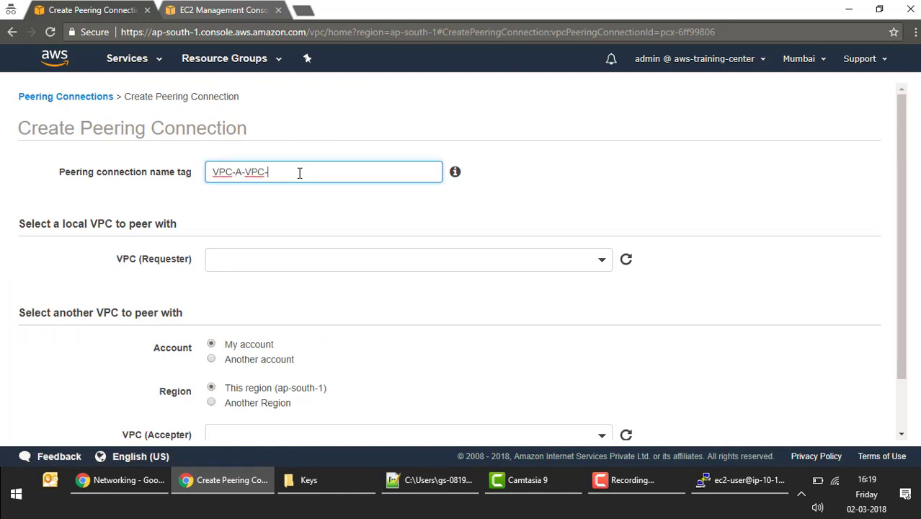
text(B-Peering)
Step: Choose VPC-A (vpc-938d33fb) as the requester VPC for the peering connection
click(280, 263)
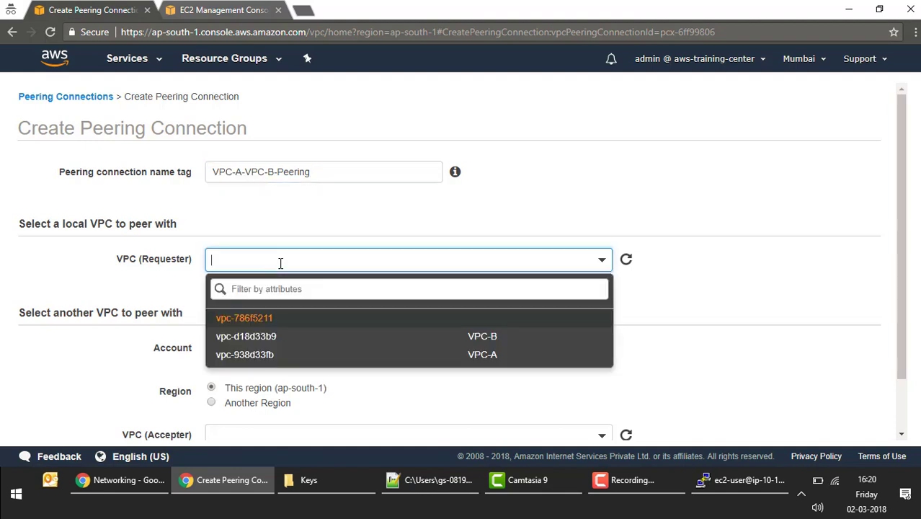
click(294, 359)
scroll(292, 222, down, 1)
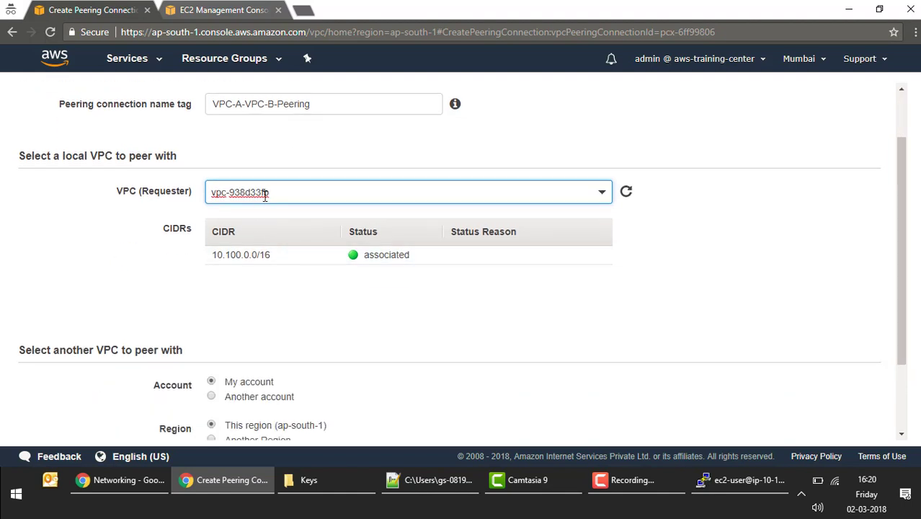
scroll(267, 194, down, 1)
scroll(268, 200, up, 1)
click(294, 192)
click(294, 286)
scroll(294, 289, down, 2)
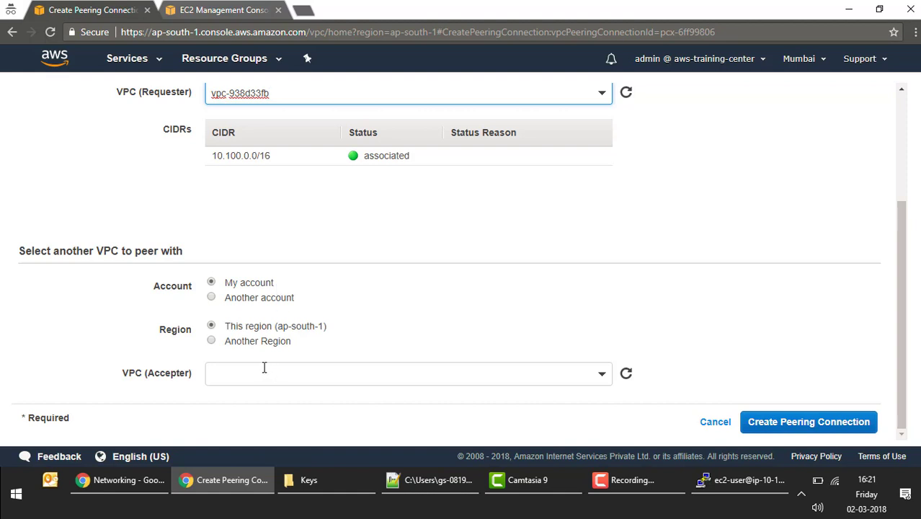
Step: Choose VPC-B (vpc-d18d33b9) as the accepter VPC, check both VPCs' CIDRs, and create the peering connection
click(241, 374)
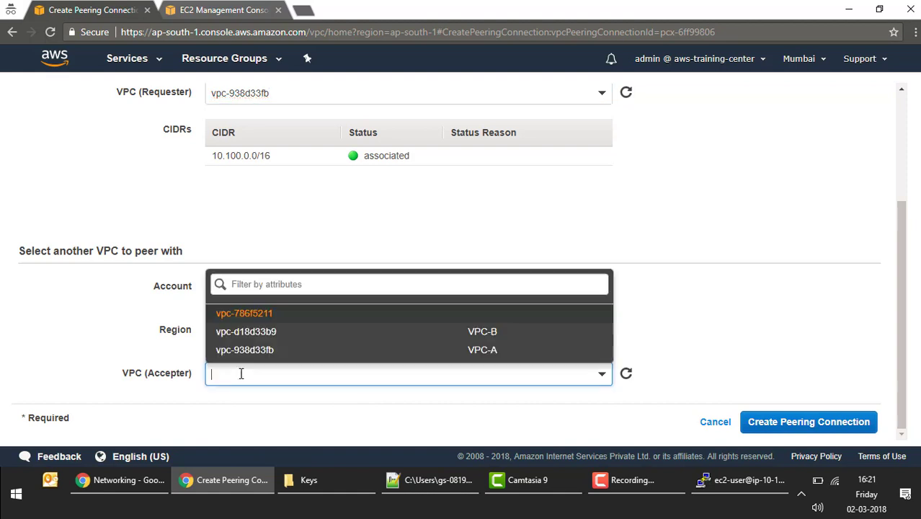
click(268, 333)
scroll(345, 325, down, 3)
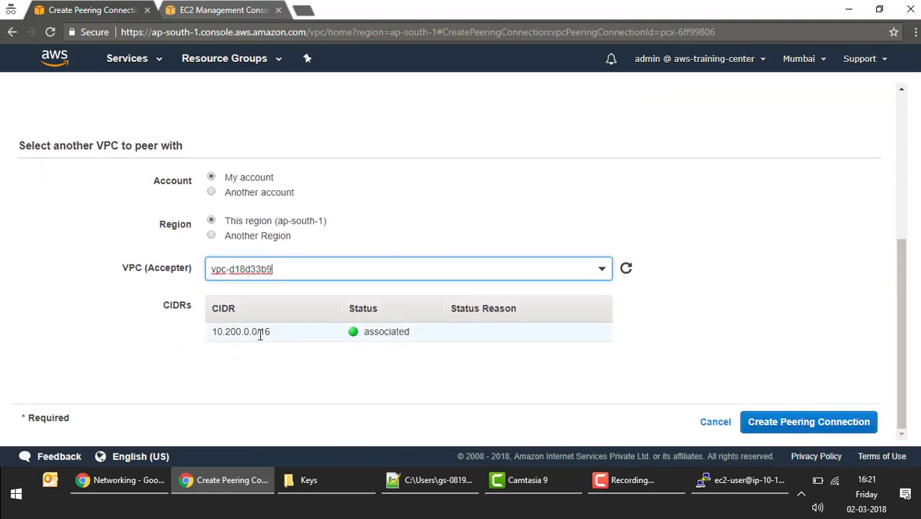
scroll(257, 309, up, 4)
scroll(245, 255, down, 2)
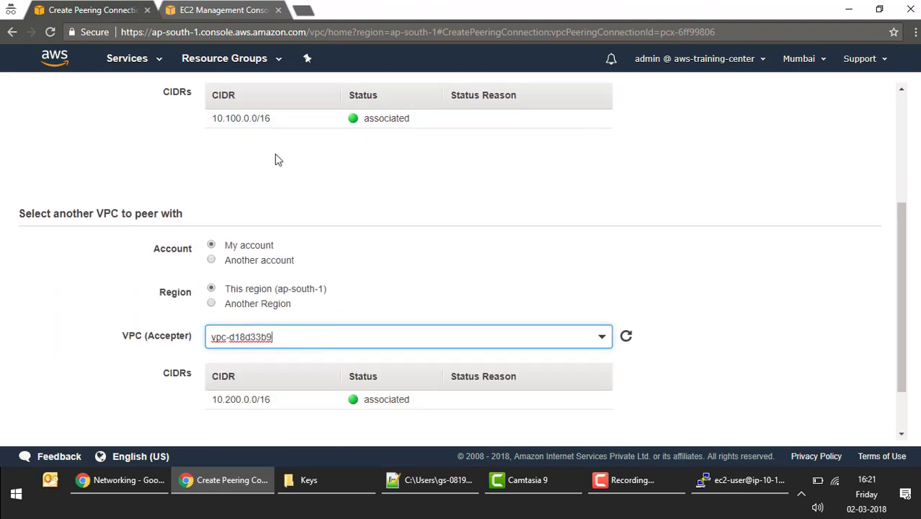
drag(214, 118, 286, 157)
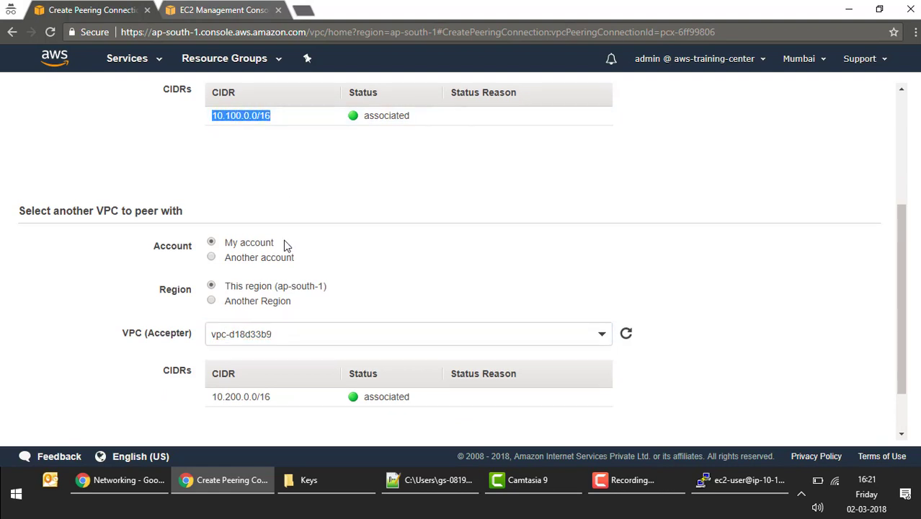
scroll(283, 240, down, 1)
click(782, 428)
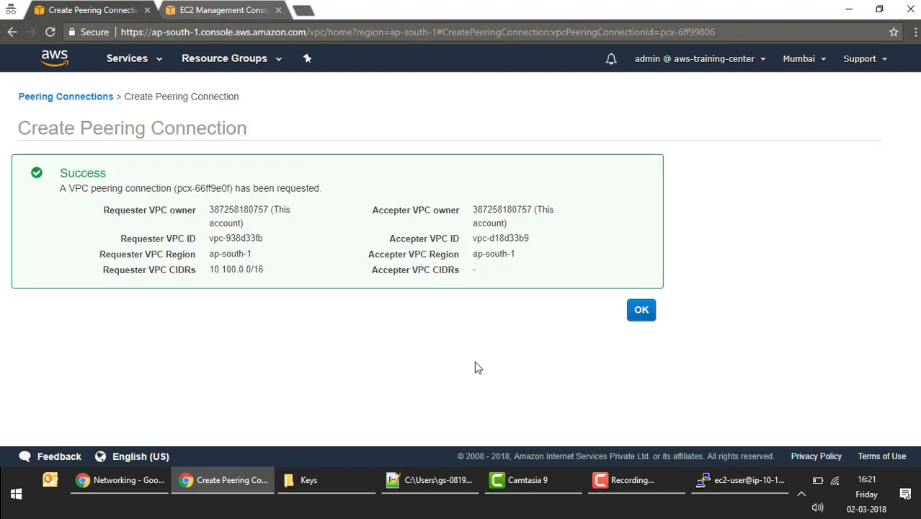
click(642, 312)
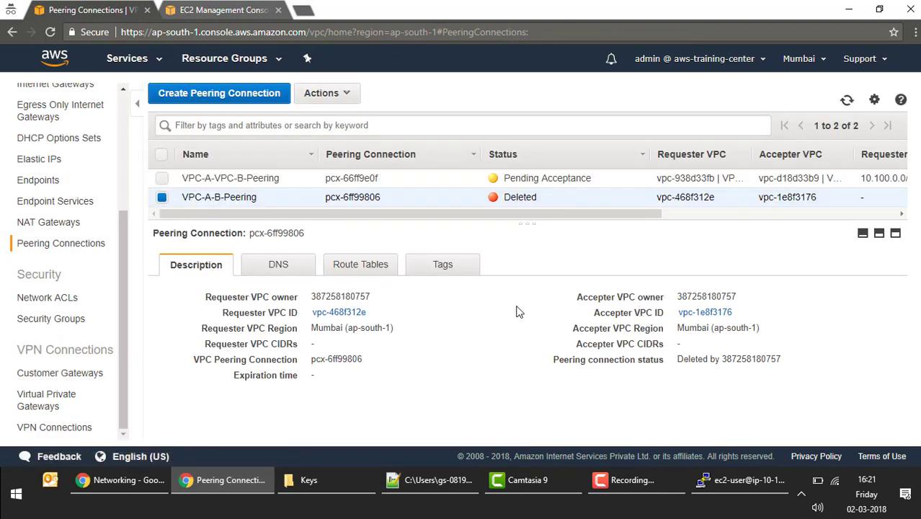
Step: Accept the pending peering request for VPC-A-VPC-B-Peering
click(481, 180)
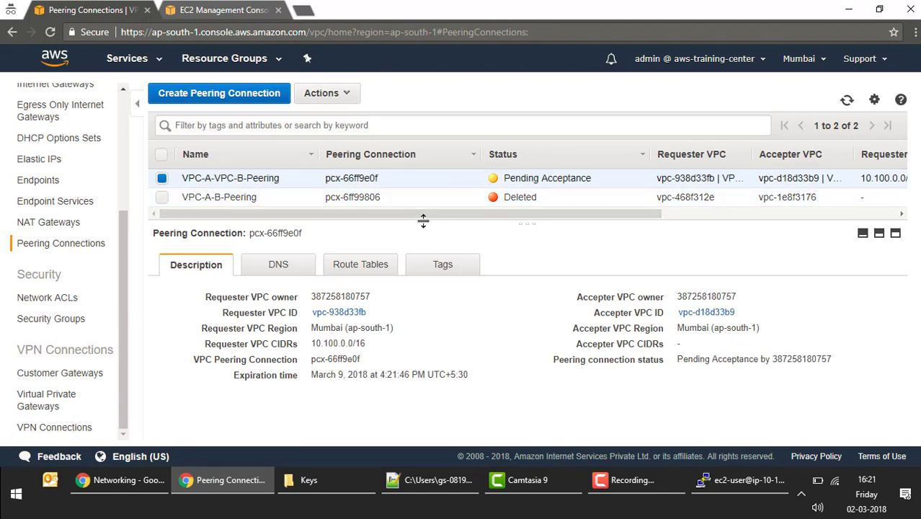
drag(427, 220, 425, 206)
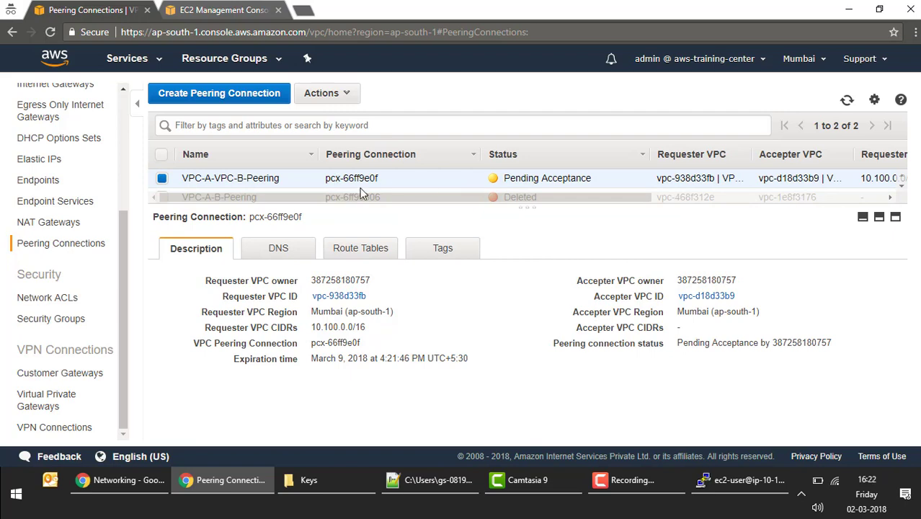
click(338, 93)
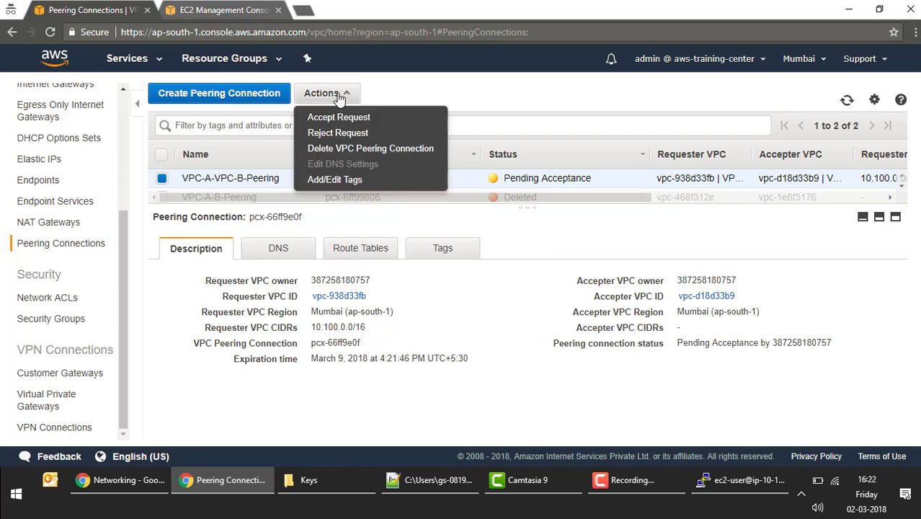
click(342, 121)
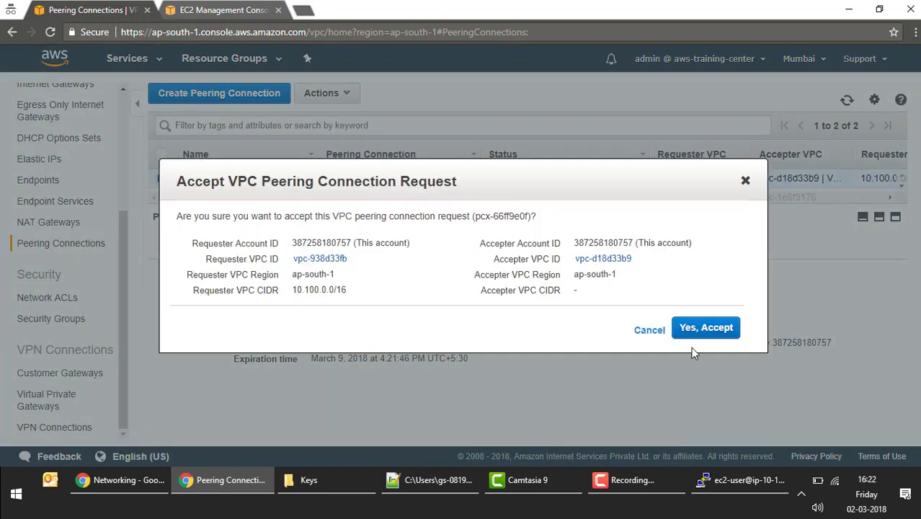
click(694, 327)
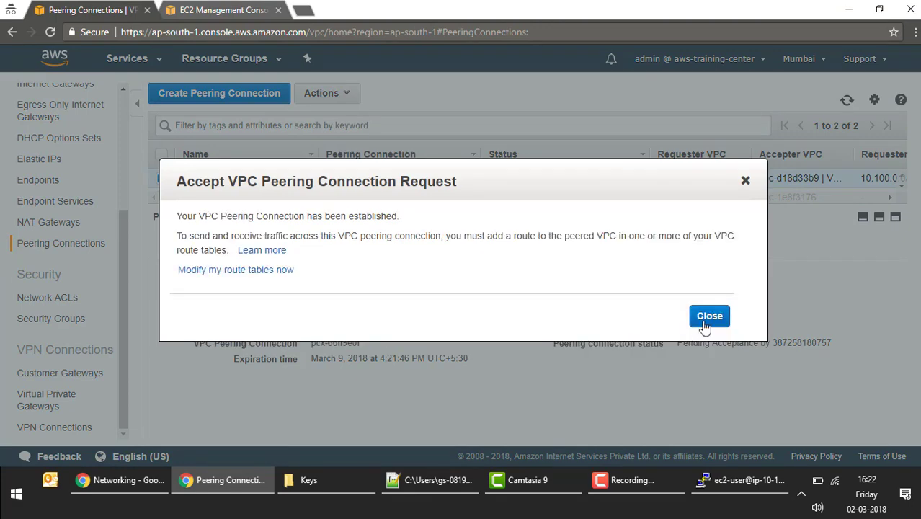
click(702, 320)
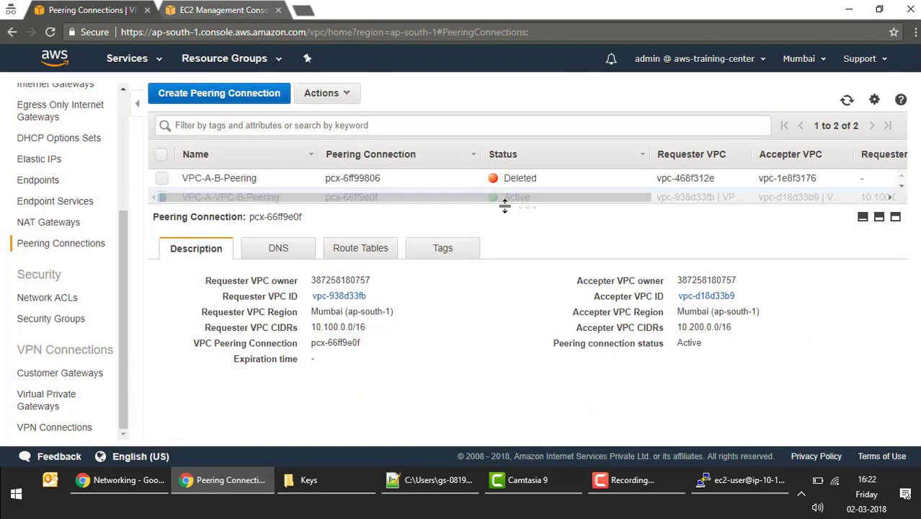
Step: Enlarge the peering connections list and copy the VPC peering connection ID of VPC-A-VPC-B-Peering
drag(502, 206, 502, 232)
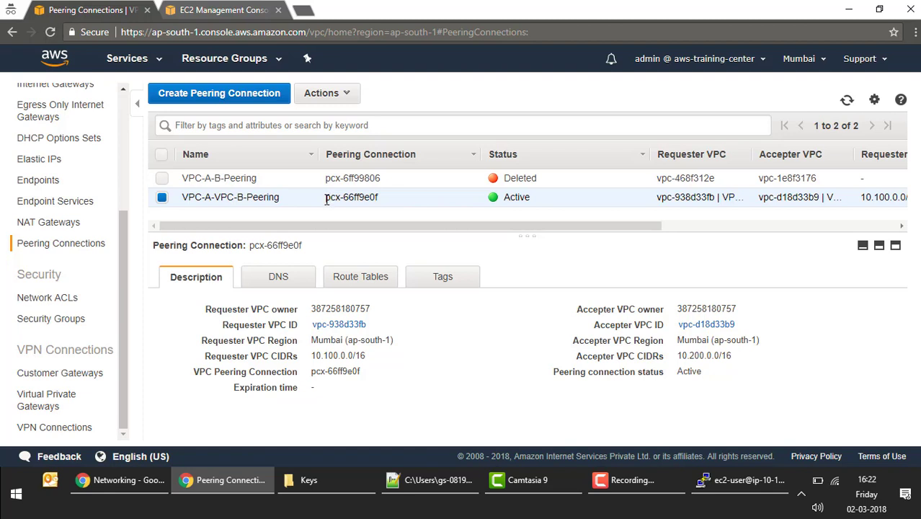
drag(325, 198, 391, 197)
right_click(355, 202)
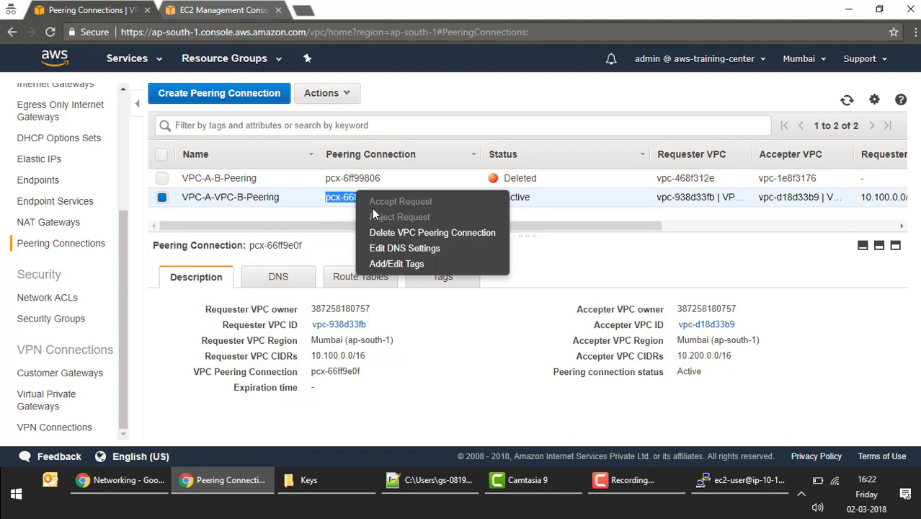
click(333, 216)
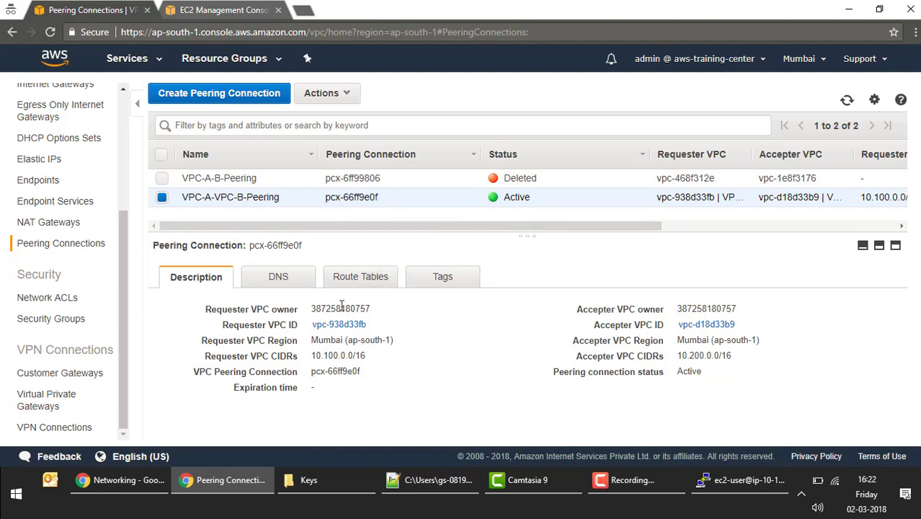
click(372, 374)
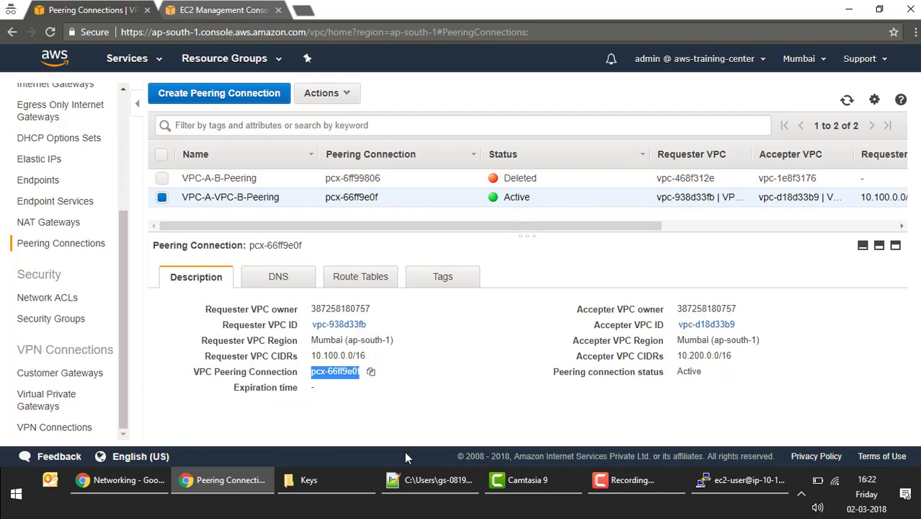
Step: Review the VPC peering diagram and the ping target 10.200.1.192 in the PuTTY terminal, and return to the peering connections list
click(160, 480)
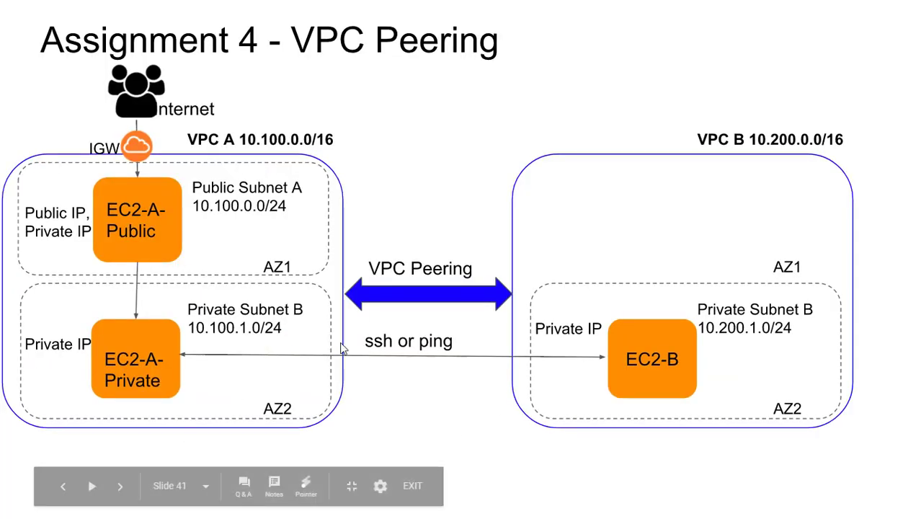
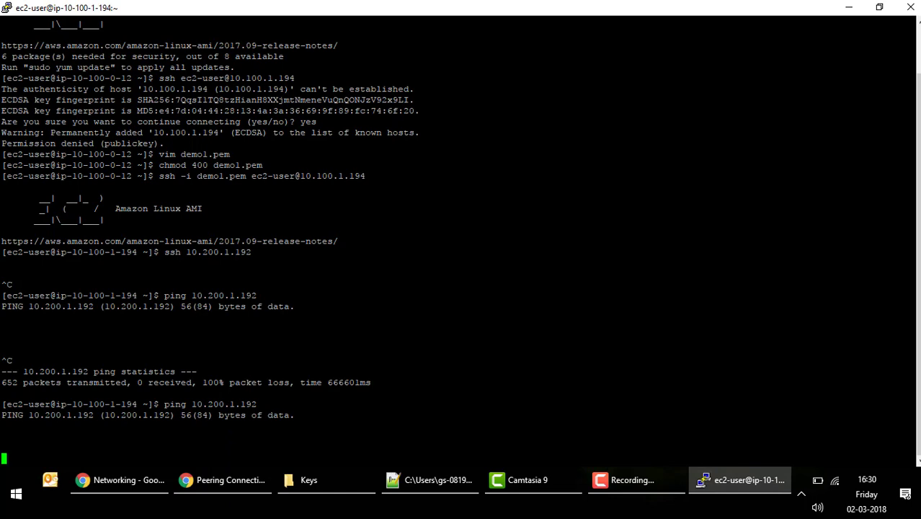
drag(208, 404, 234, 404)
double_click(214, 404)
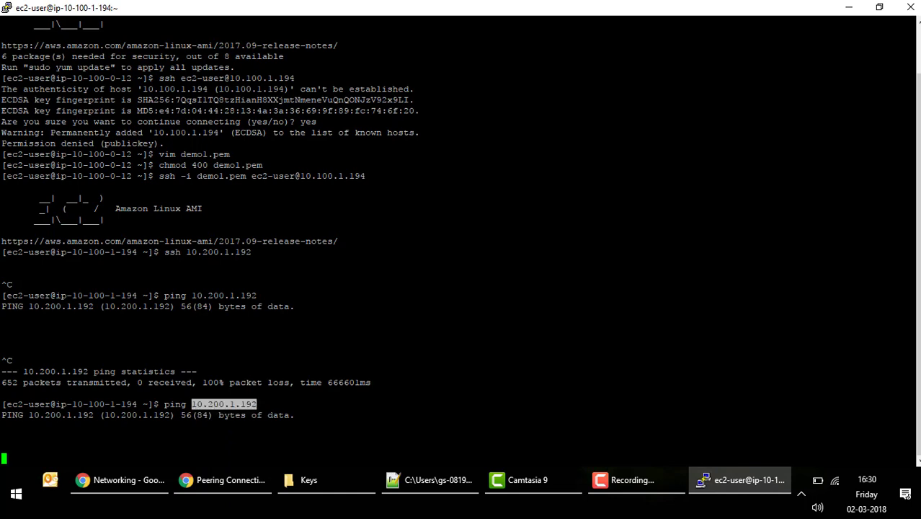
click(216, 482)
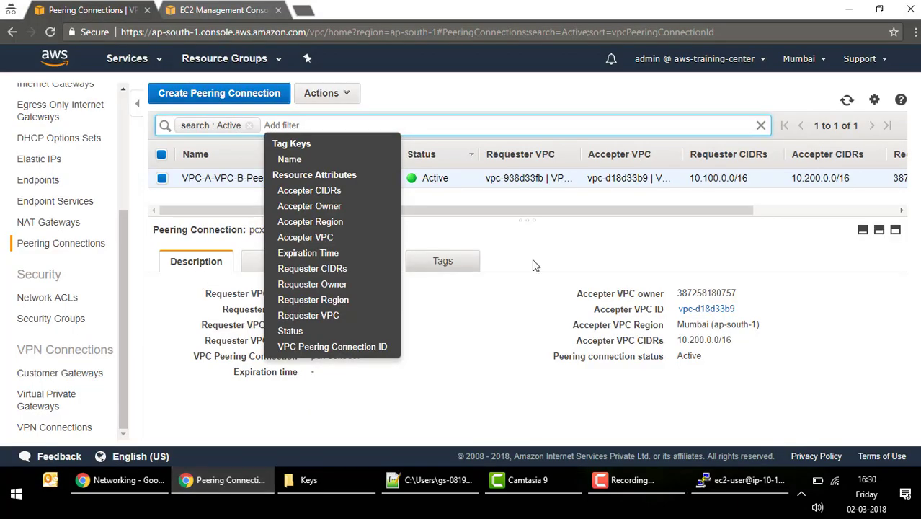
click(490, 258)
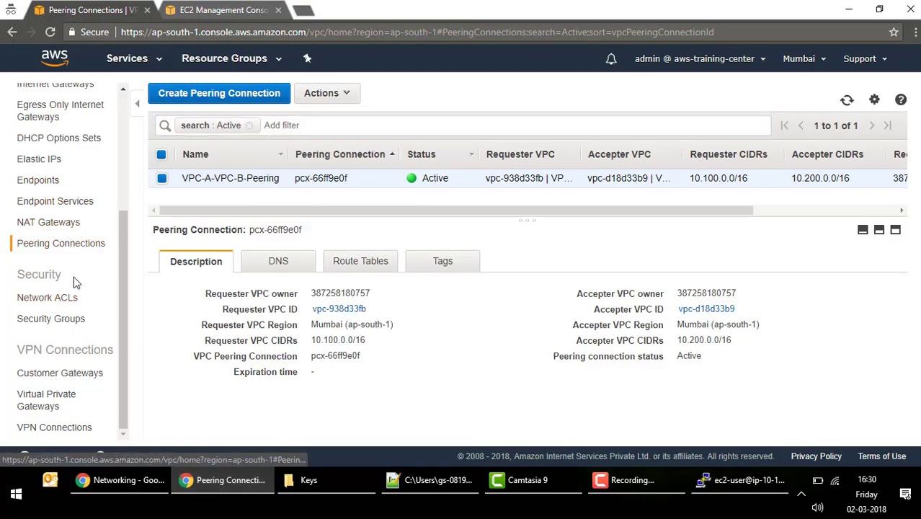
Step: Start a new route to destination 10.200.1.0/24 in the VPC-A-RT-Private route table and check the range against the VPC peering diagram
scroll(72, 279, up, 3)
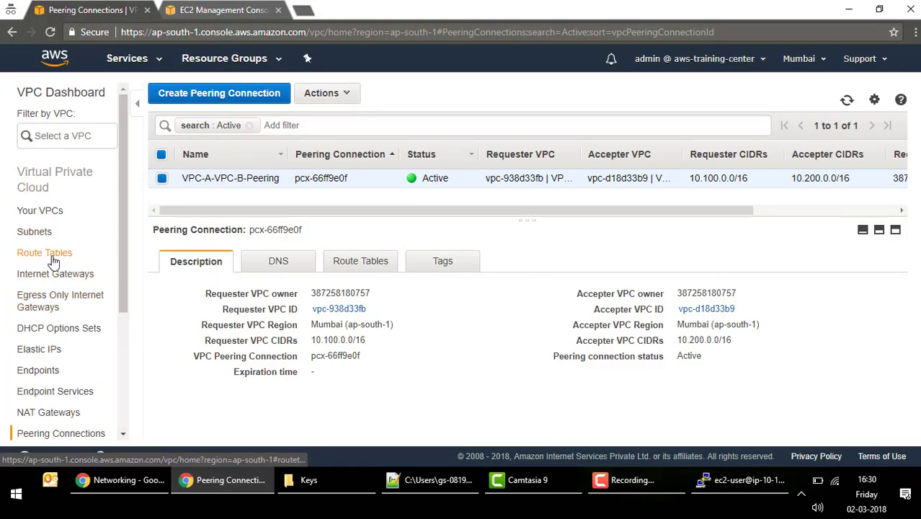
click(52, 259)
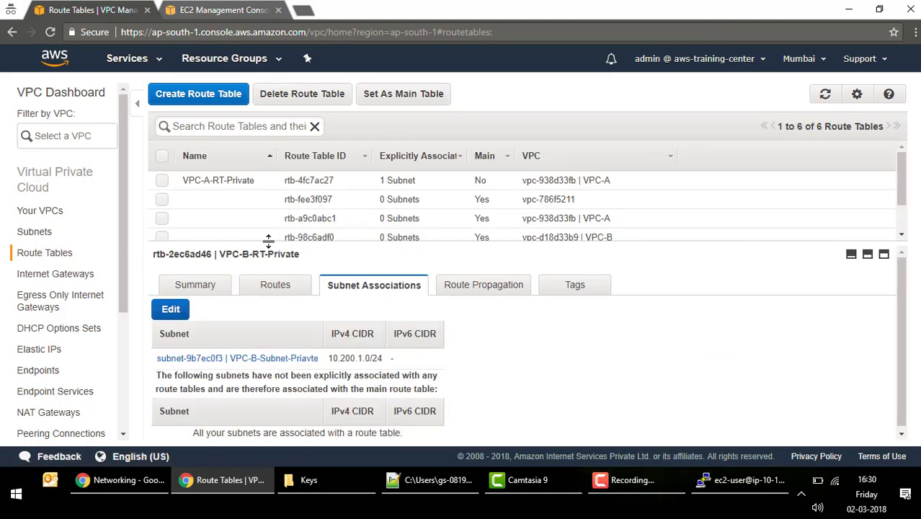
click(241, 180)
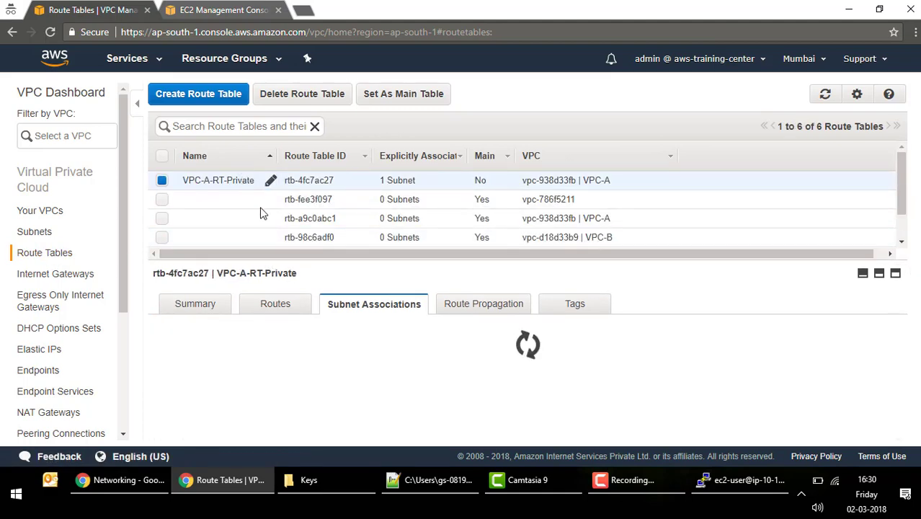
click(268, 249)
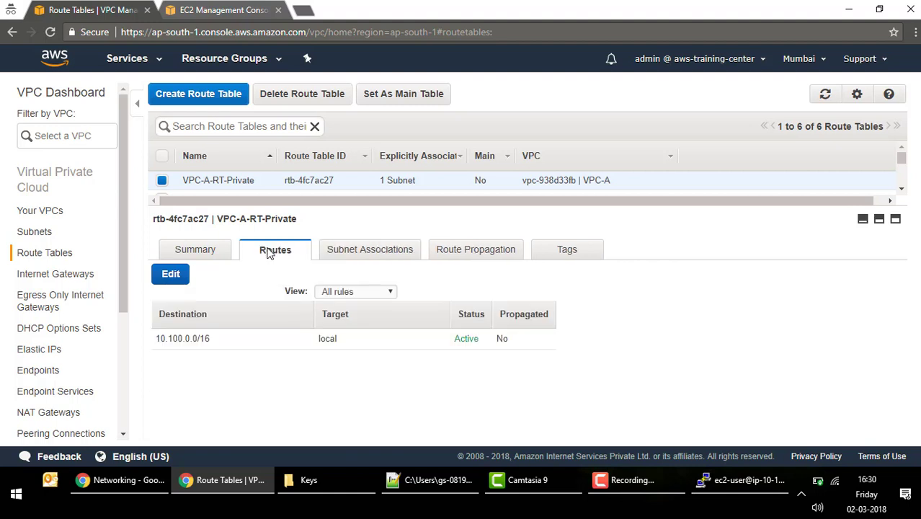
click(160, 274)
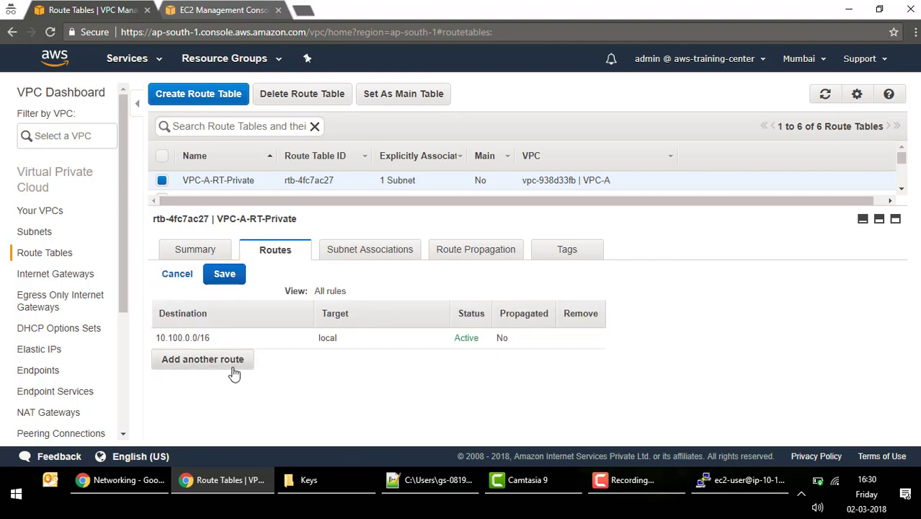
click(231, 375)
click(230, 359)
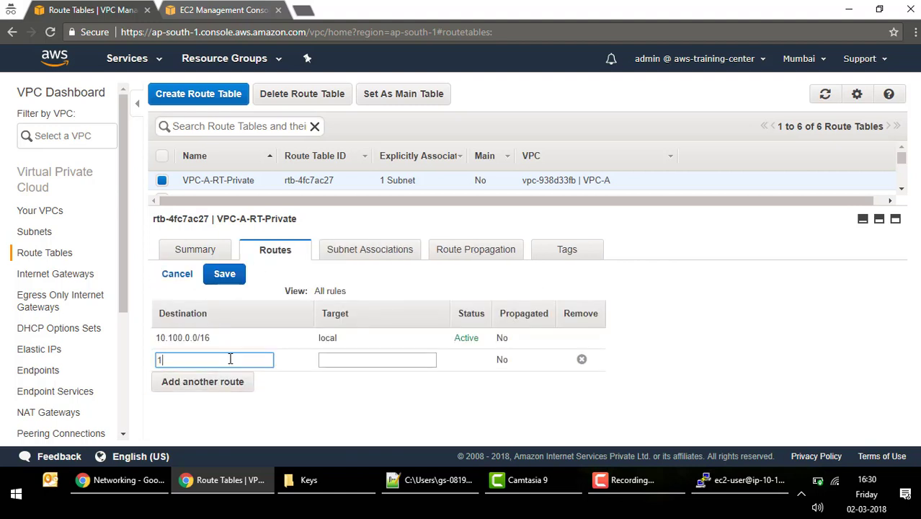
text(10.200.1.0/24)
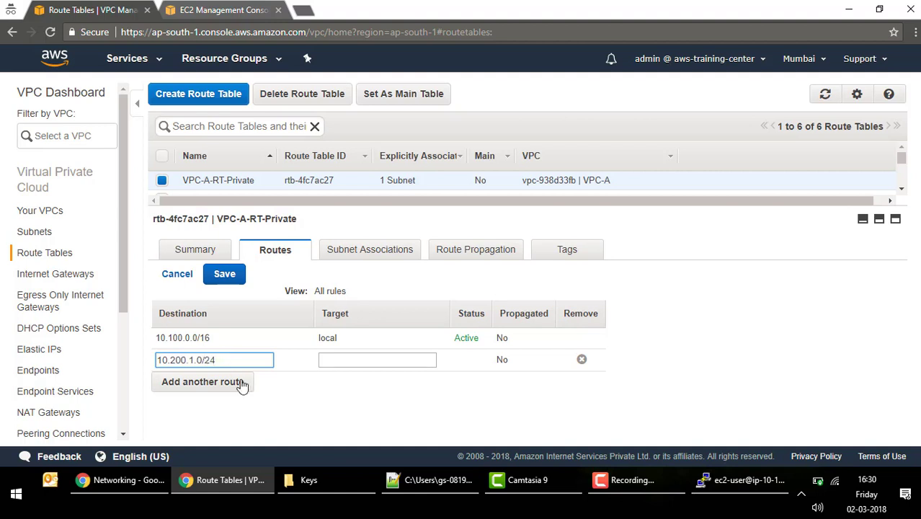
click(151, 480)
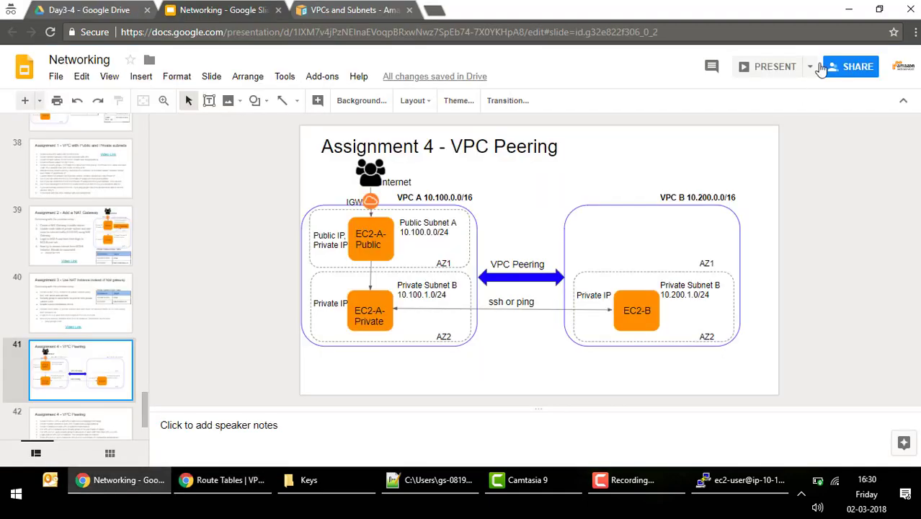
click(758, 63)
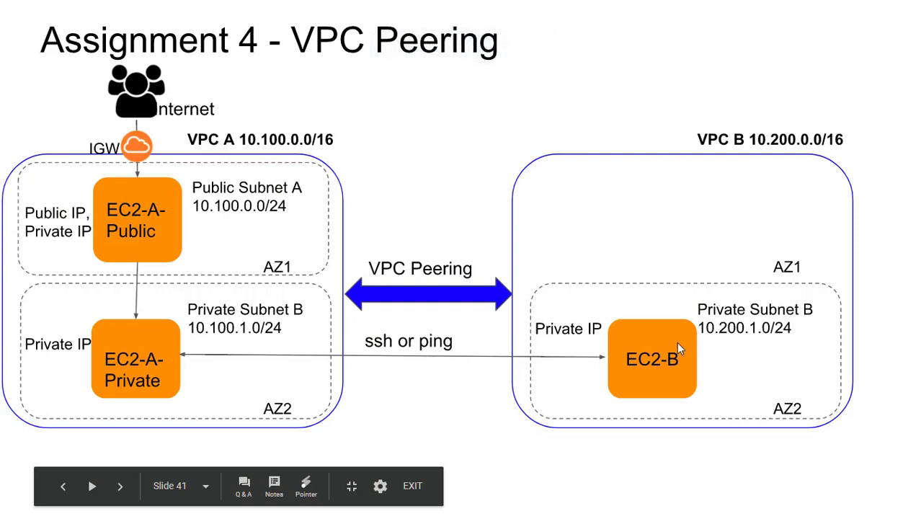
key(alt+Tab)
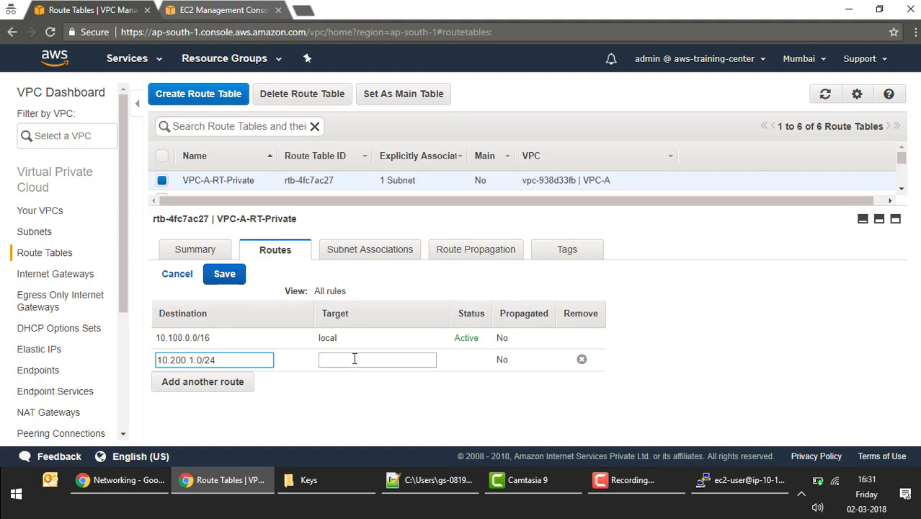
Step: Target the new route at peering connection pcx-66ff9e0f, save it, and check the subnet associations of VPC-A-RT-Private
click(354, 359)
click(353, 397)
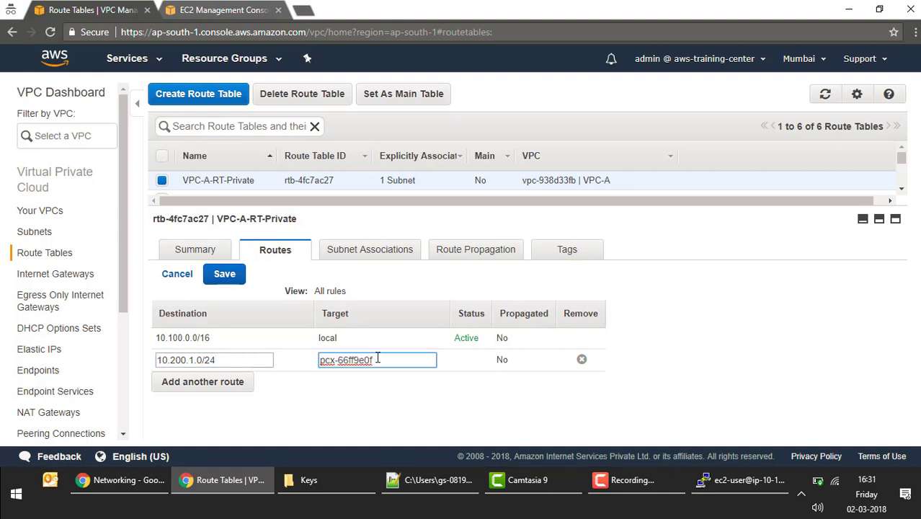
click(230, 278)
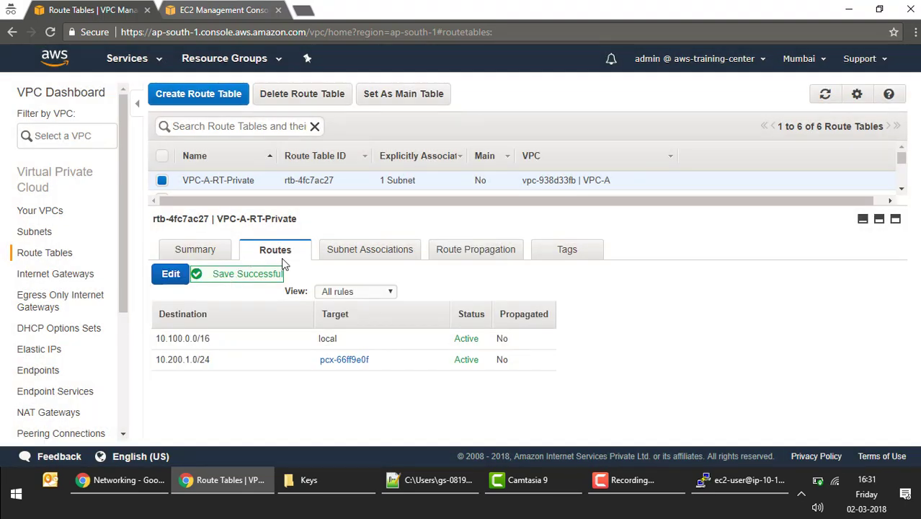
click(356, 262)
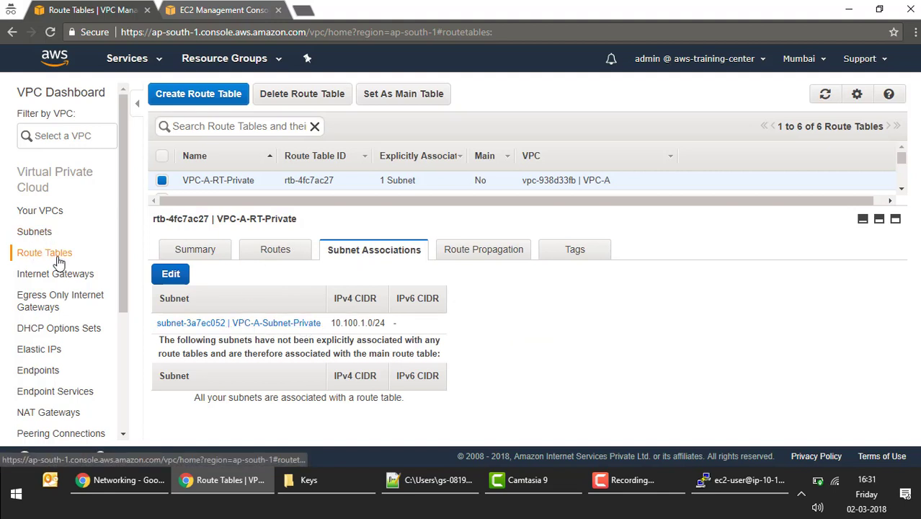
Step: Add a route to 10.100.1.0/24 targeting peering connection pcx-66ff9e0f in the VPC-B-RT-Private route table and save it
drag(322, 207, 322, 266)
scroll(293, 203, down, 2)
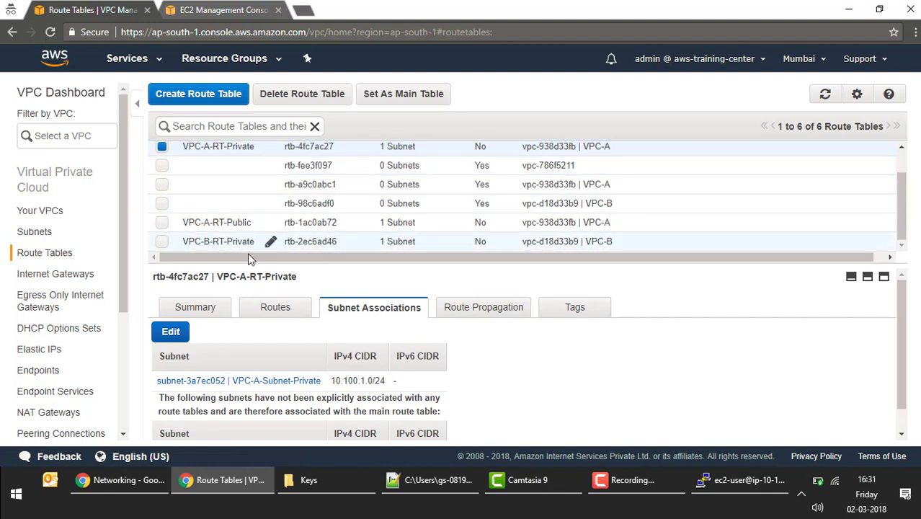
click(230, 242)
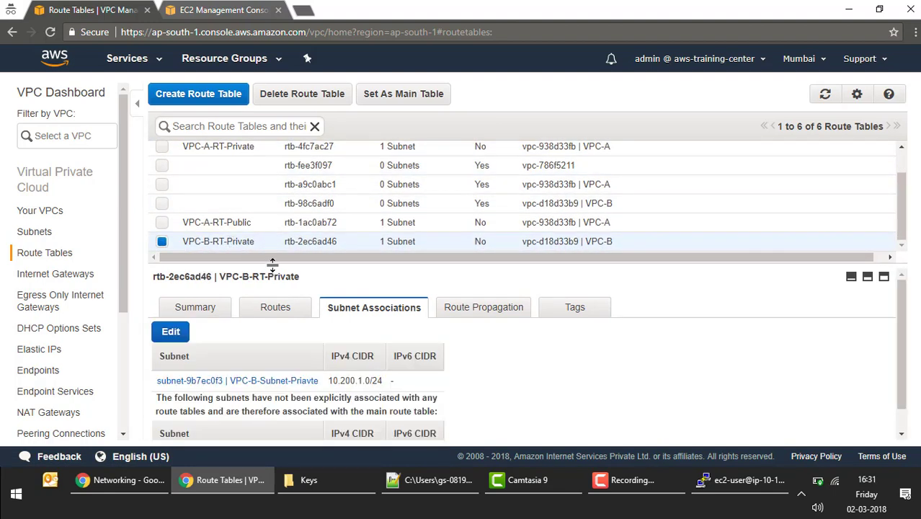
click(246, 306)
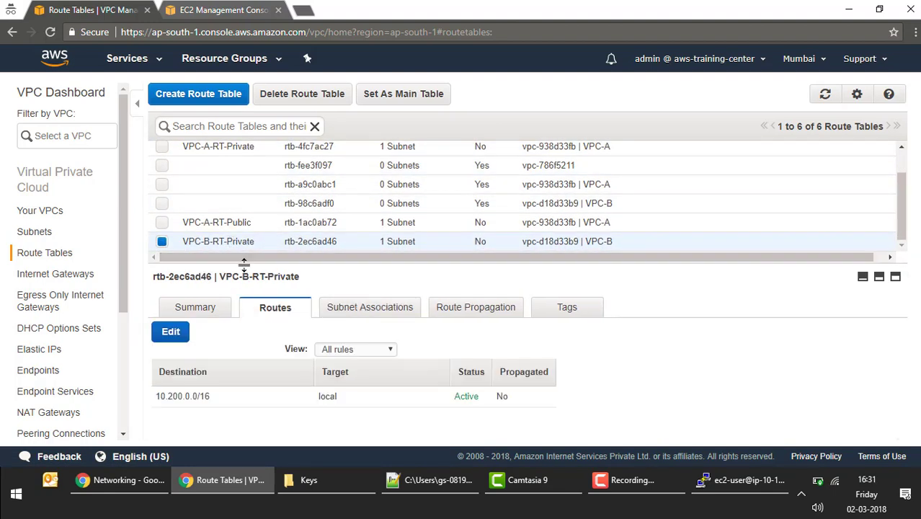
drag(243, 263, 261, 167)
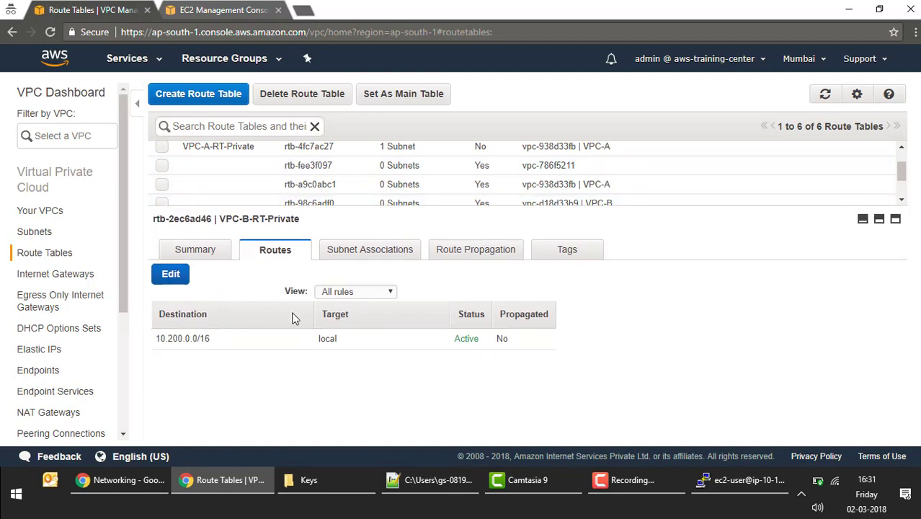
click(166, 273)
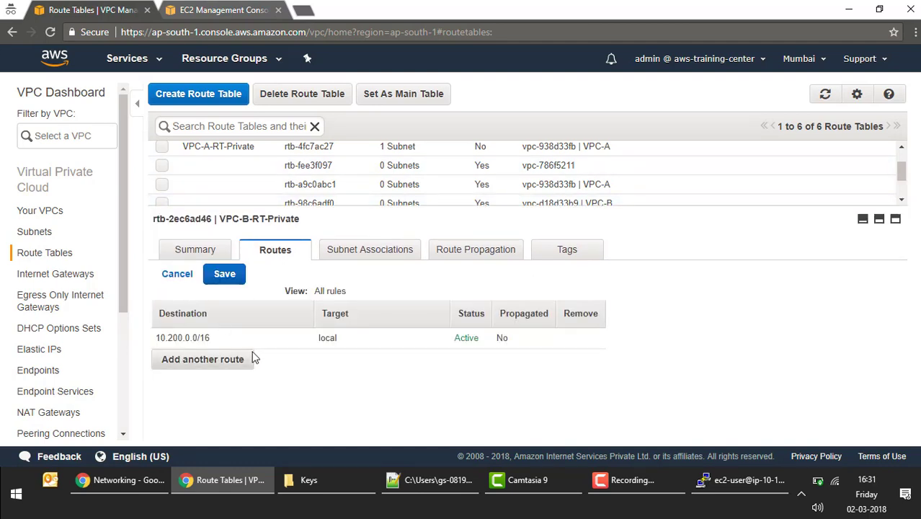
click(243, 363)
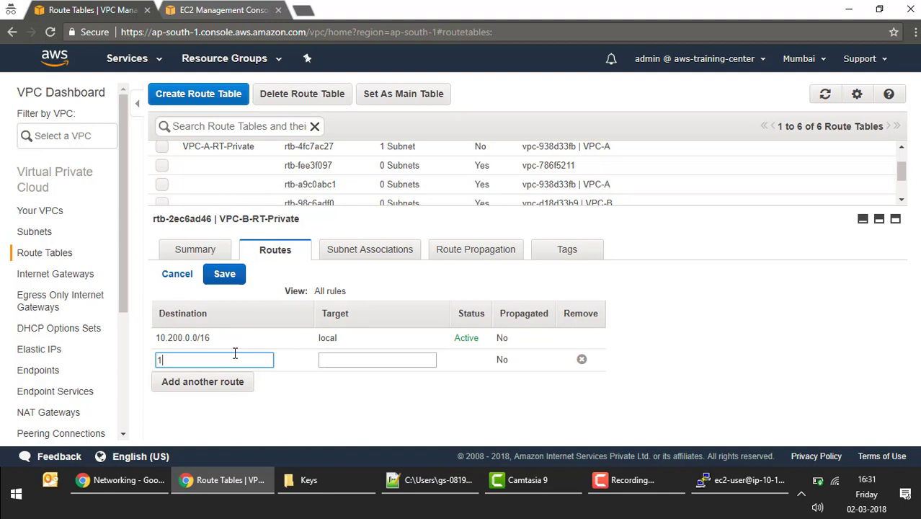
text(10.100.1.0/24)
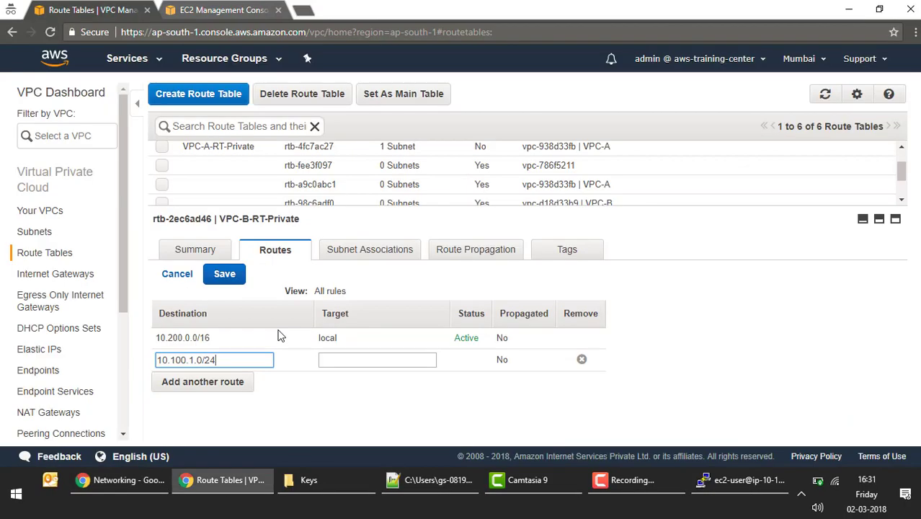
click(355, 362)
click(355, 379)
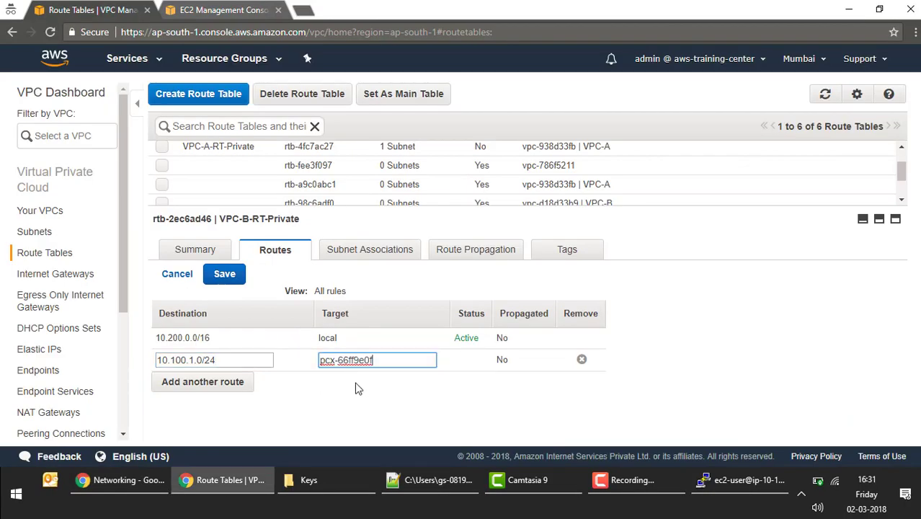
click(226, 281)
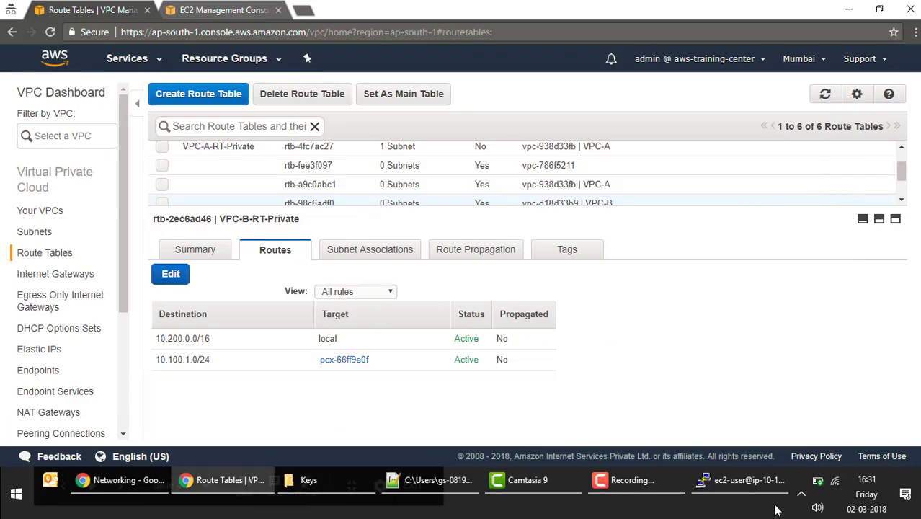
Step: Switch to the PuTTY terminal, stop the running ping to 10.200.1.192, and review the path to EC2-B in the VPC peering diagram
click(742, 479)
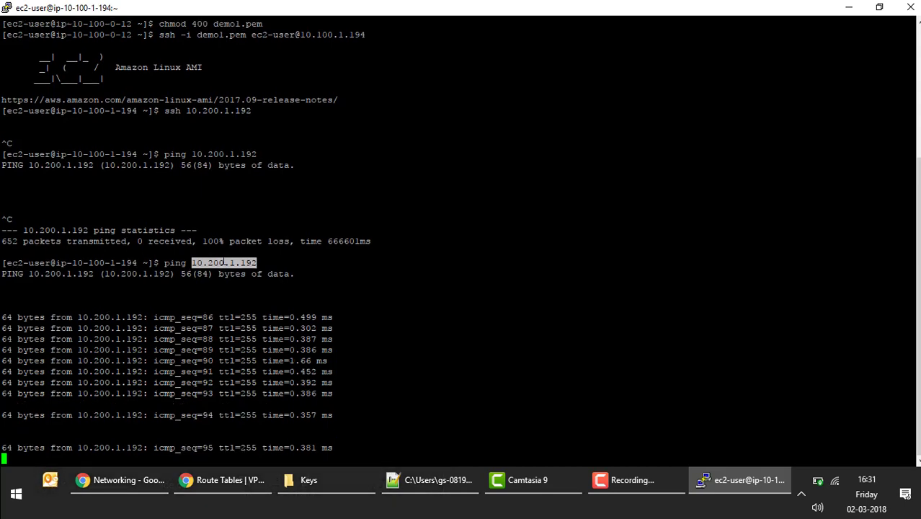
double_click(231, 263)
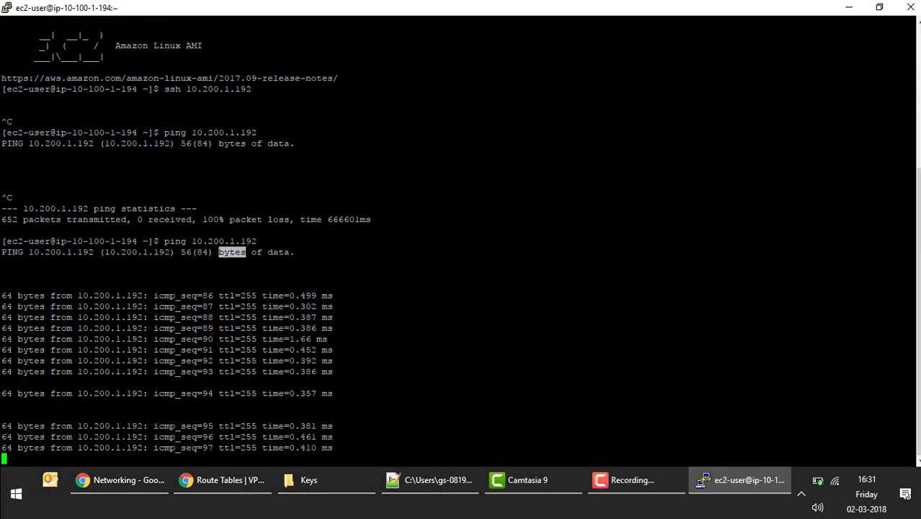
key(ctrl+c)
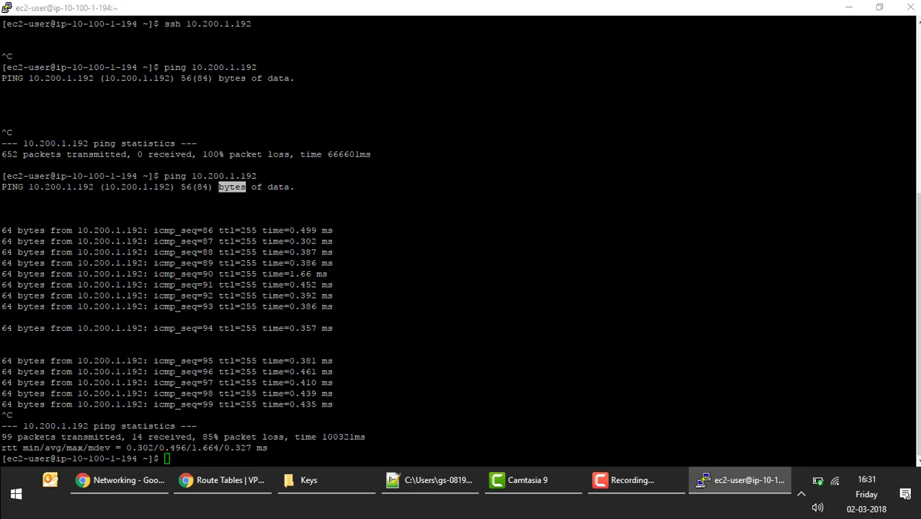
key(alt+Tab)
key(alt+Tab)
key(Tab)
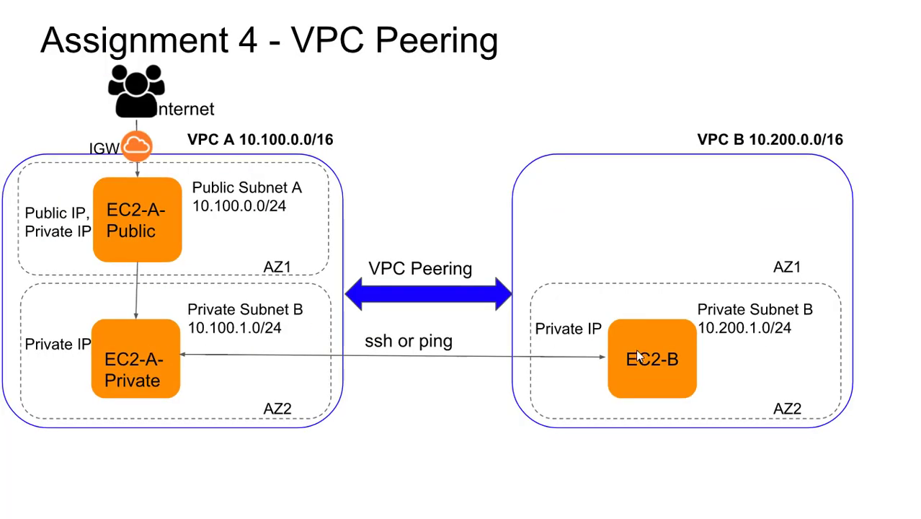
key(alt+Tab)
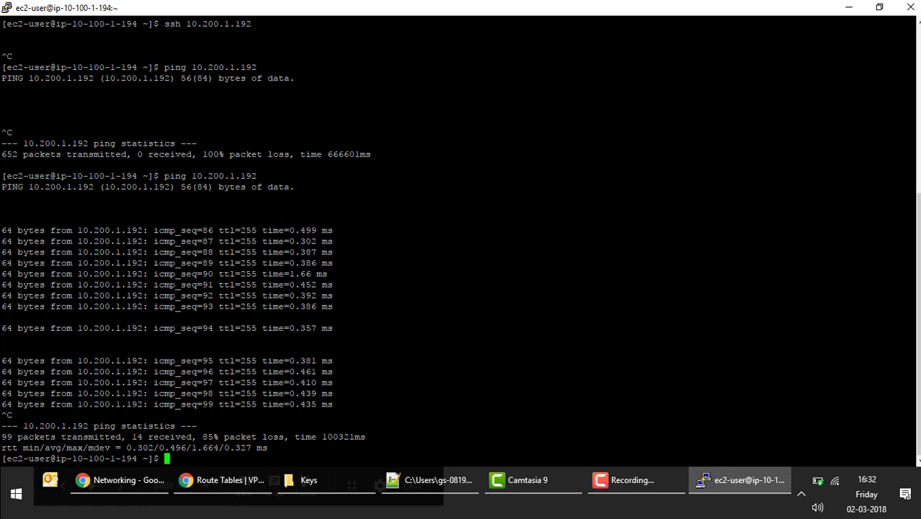
Step: Try to connect by SSH as ec2-user to 10.200.1.192 from the VPC-A private instance and accept the host's authenticity
double_click(238, 67)
text(ssh ec)
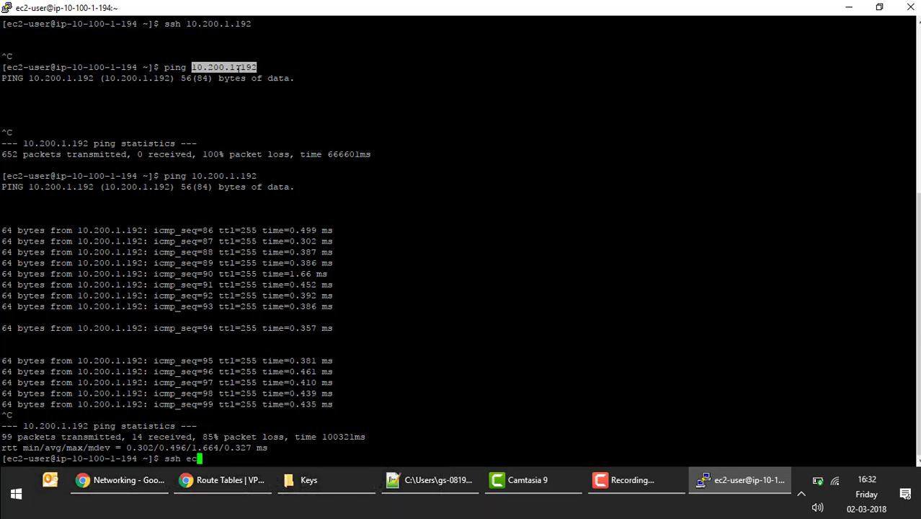
text(2-user@)
right_click(237, 67)
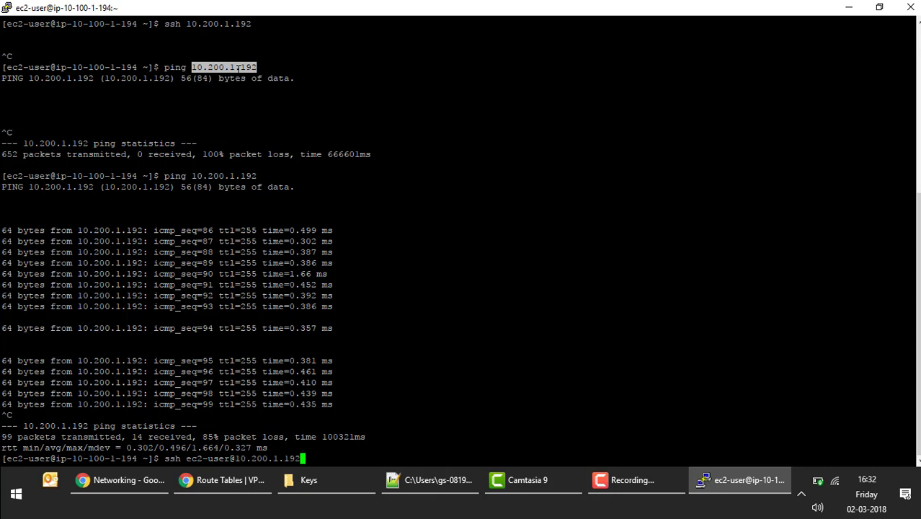
key(ctrl+l)
key(Return)
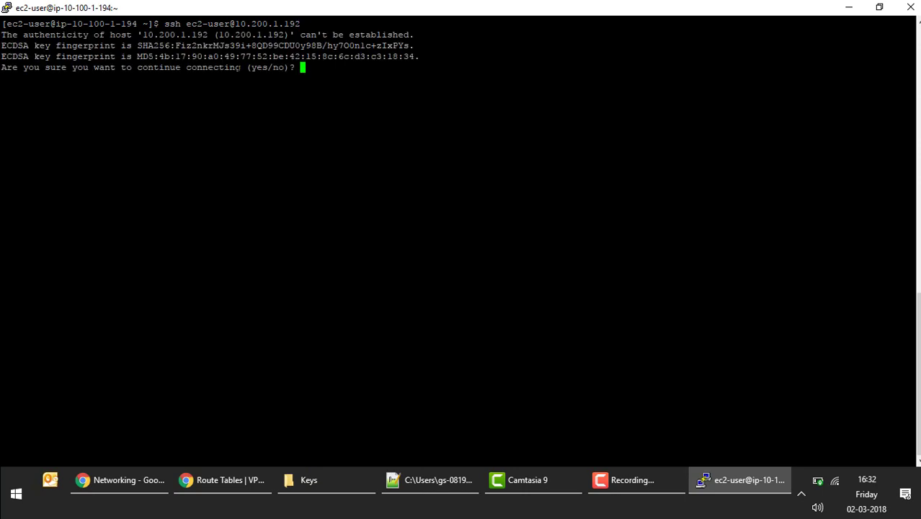
text(yes)
key(Return)
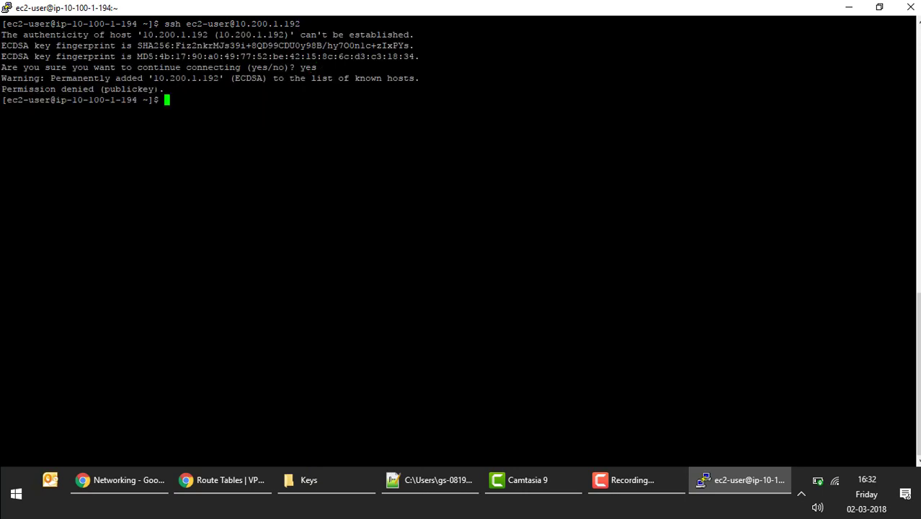
Step: Open a new file demo1.pem in vim and insert the RSA private key copied from demo1-mumbai.pem in Notepad++
text(vim demo1.pem)
key(Return)
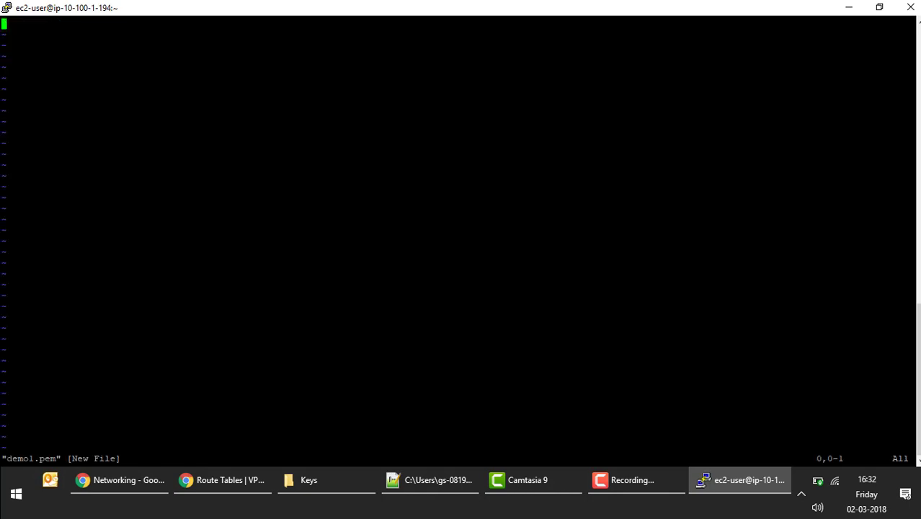
click(458, 482)
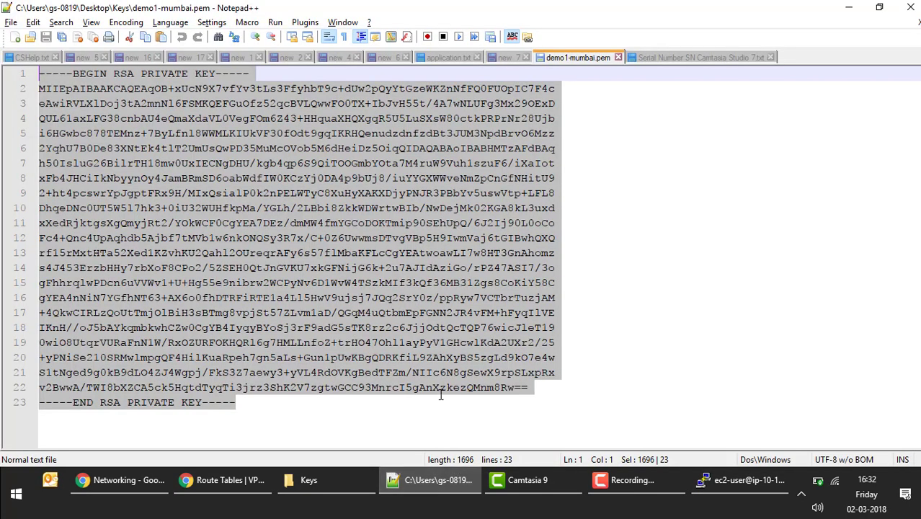
key(ctrl+c)
key(alt+Tab)
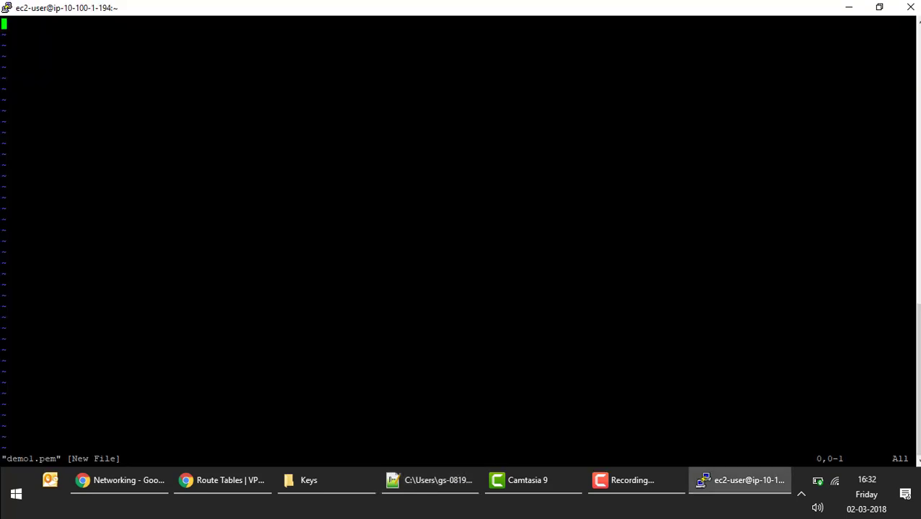
key(i)
key(shift+Insert)
key(Escape)
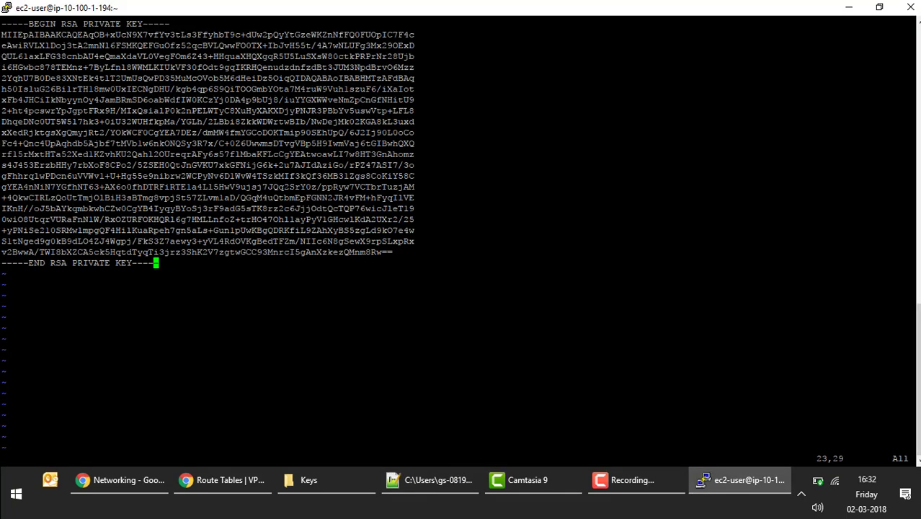
Step: Save demo1.pem and exit vim, and set the key file's permissions to 400
text(:wq)
key(Return)
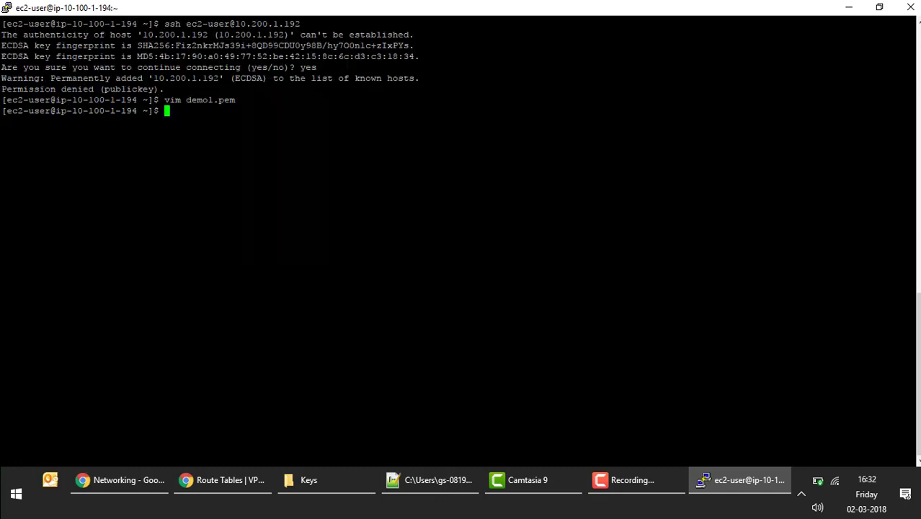
text(chmod 400 demo1.pem)
key(Return)
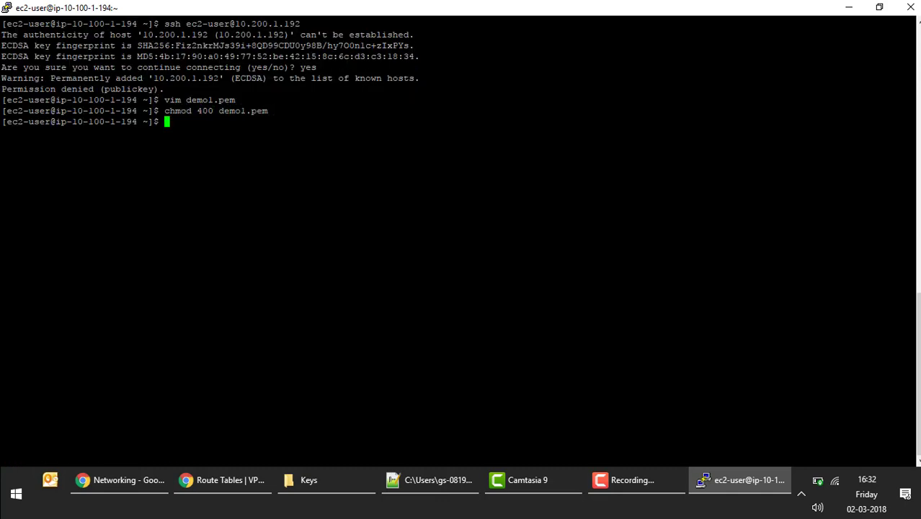
Step: Connect by SSH as ec2-user to 10.200.1.192 using demo1.pem as the identity file
key(Up)
key(Up)
key(Up)
key(Left)
key(Left)
key(Left)
key(Left)
key(Left)
key(Left)
key(Left)
key(Left)
key(Left)
key(Left)
key(Left)
key(Left)
key(Left)
key(Left)
key(Left)
key(Left)
key(Left)
key(Left)
key(Left)
key(Left)
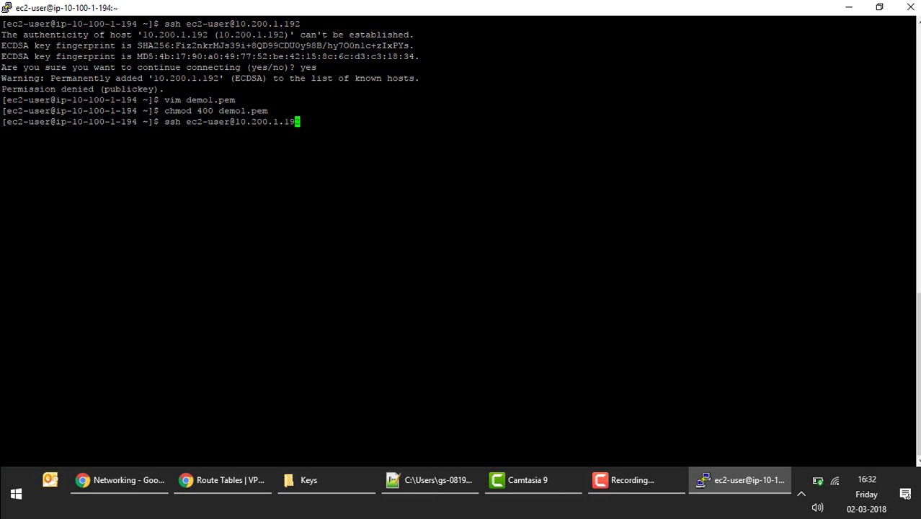
key(Right)
text(-i demo1.pem)
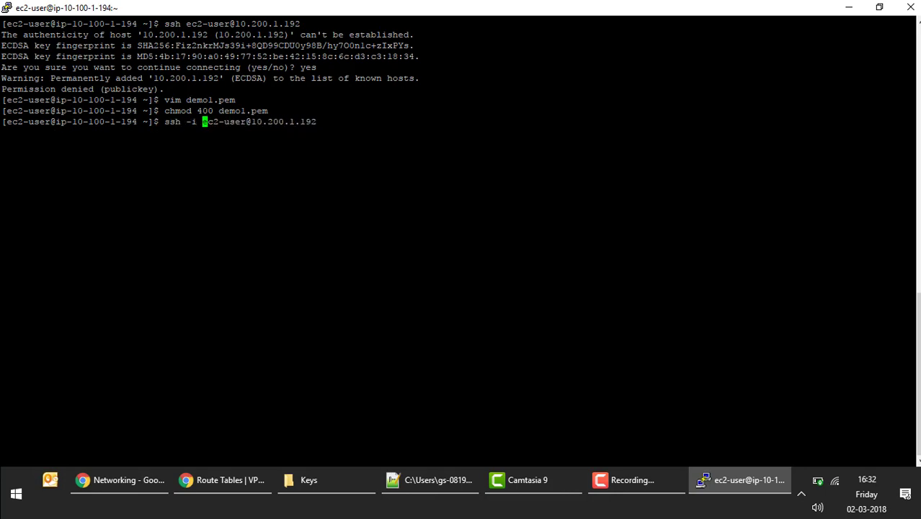
key(Return)
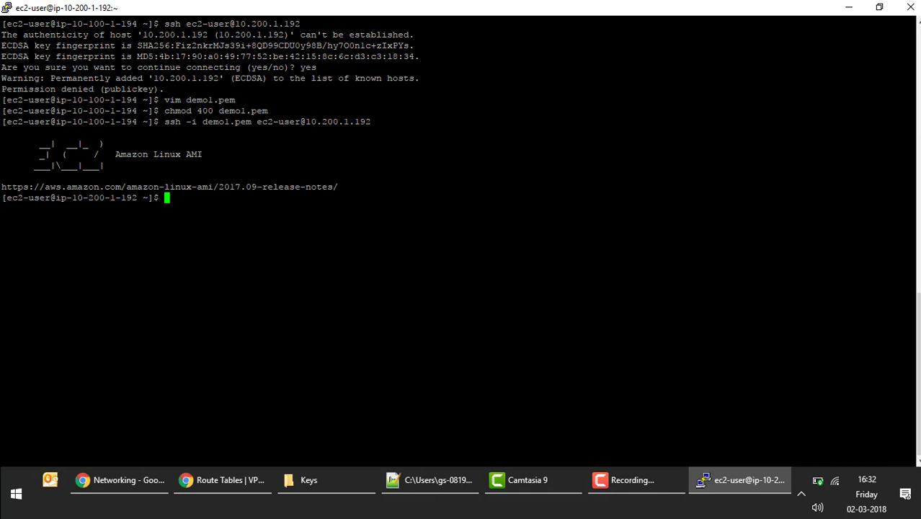
Step: Check the hostname in the remote shell prompt and review the VPC peering diagram in Google Slides
drag(54, 197, 141, 197)
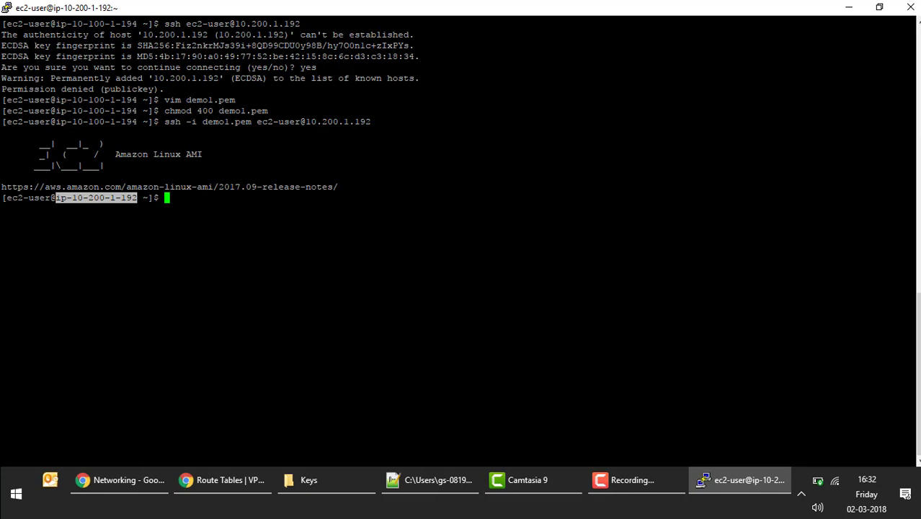
click(121, 480)
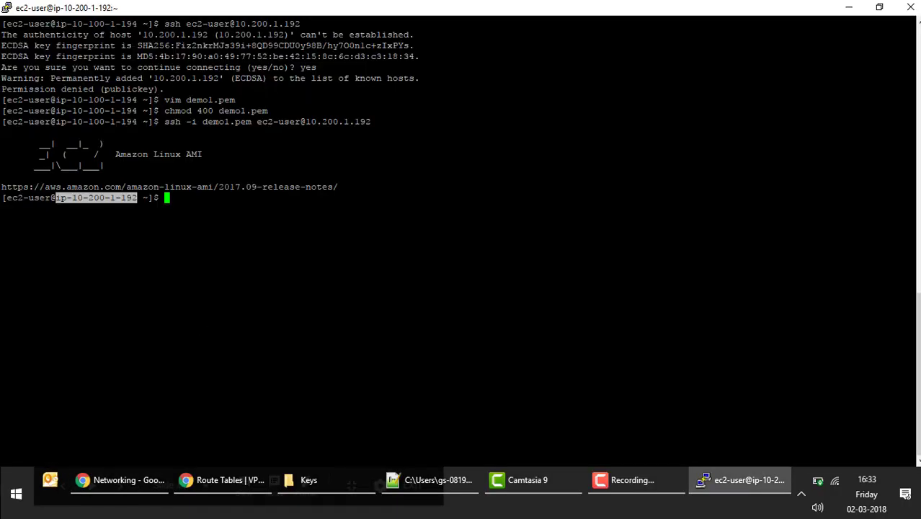
click(143, 487)
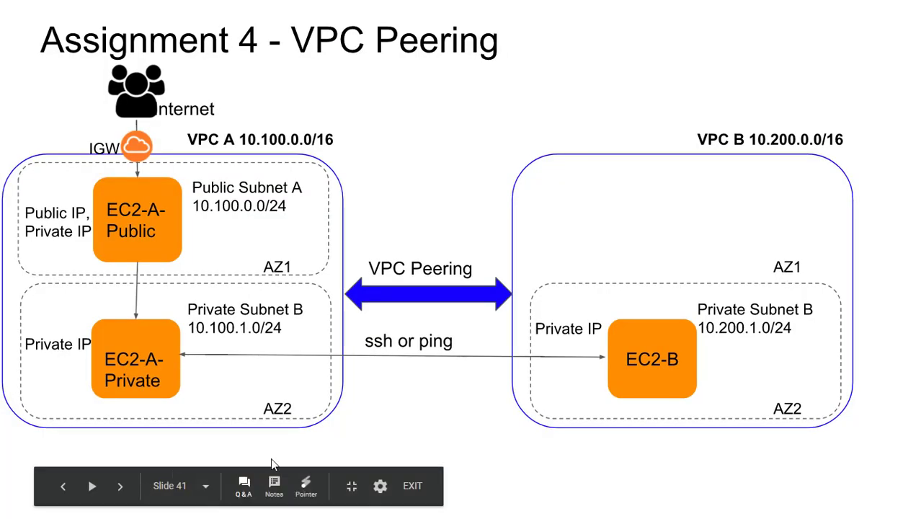
Step: Switch to the EC2 console in Chrome and copy the private IP of the VPC-A-EC2-Private instance
key(alt+Tab)
key(alt+Tab)
key(alt+Tab)
key(alt+Tab)
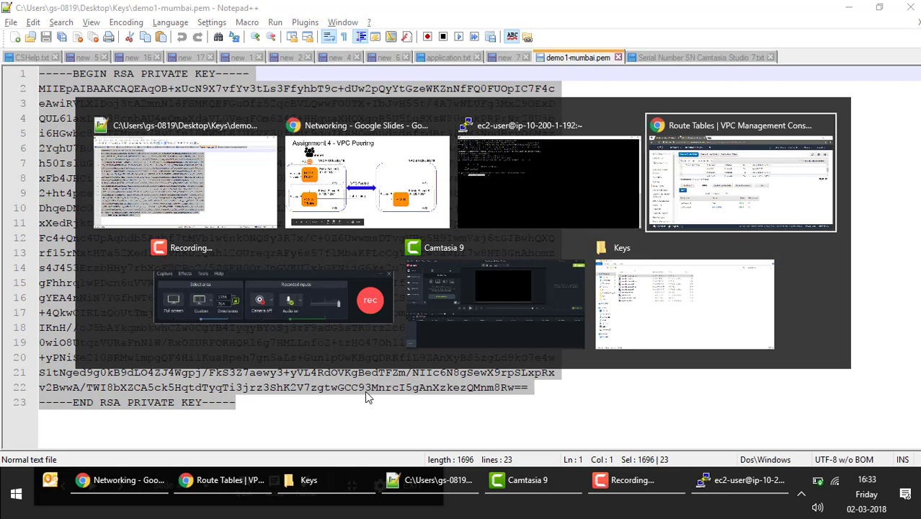
click(198, 12)
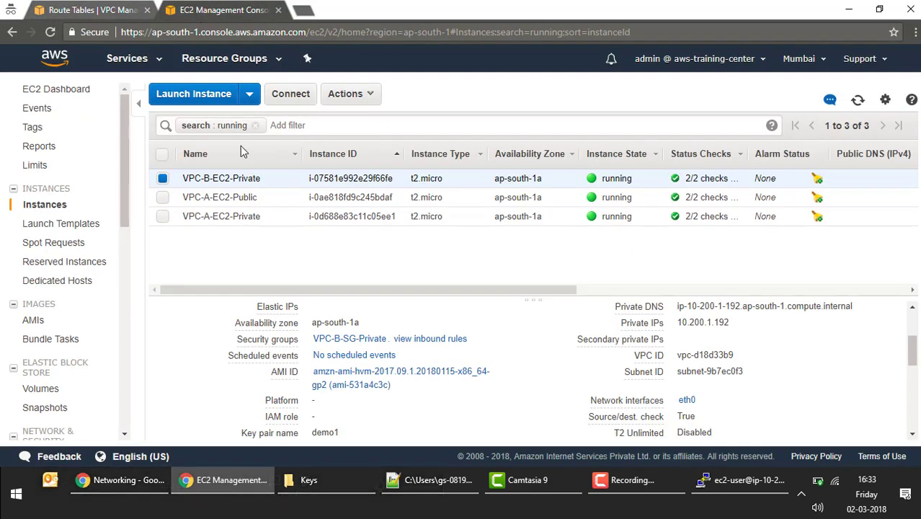
click(261, 215)
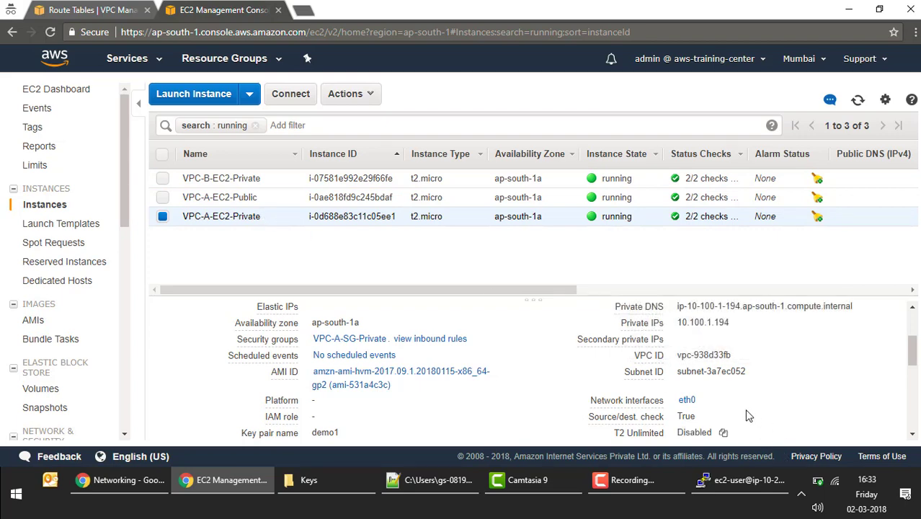
drag(731, 325, 678, 325)
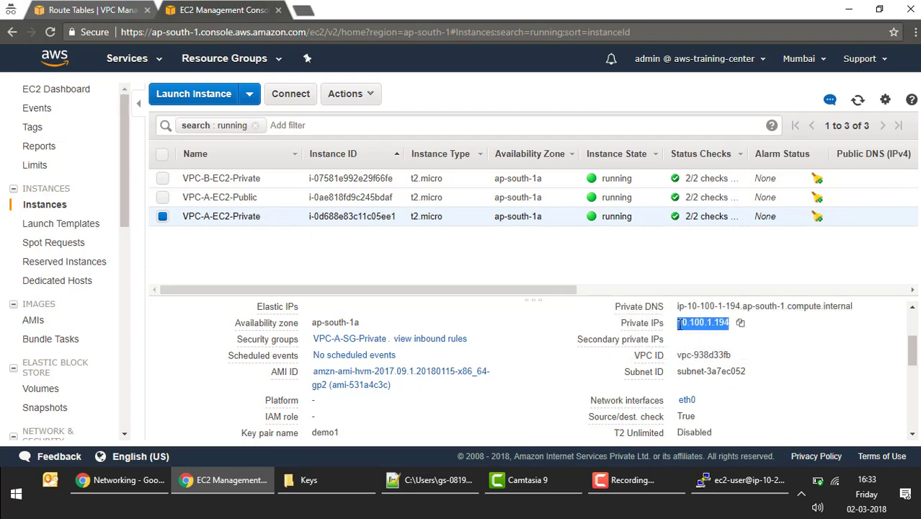
click(739, 322)
Step: Switch to the PuTTY terminal and ping 10.100.1.194 from the VPC-B private instance
click(727, 484)
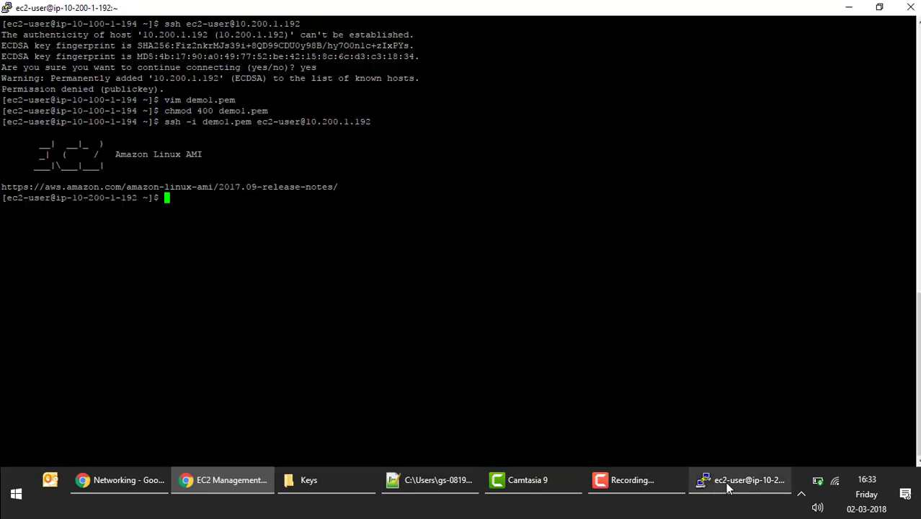
text(ping)
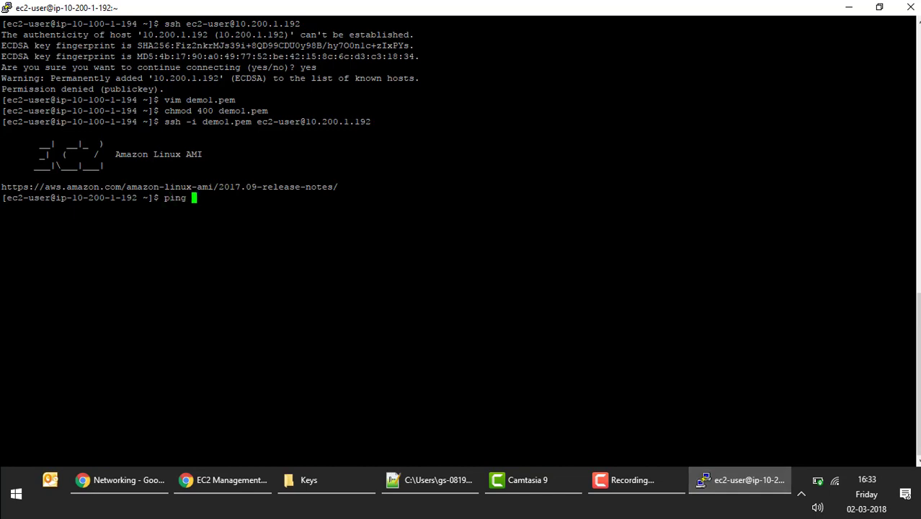
key(shift+Insert)
key(Return)
key(Return)
key(Return)
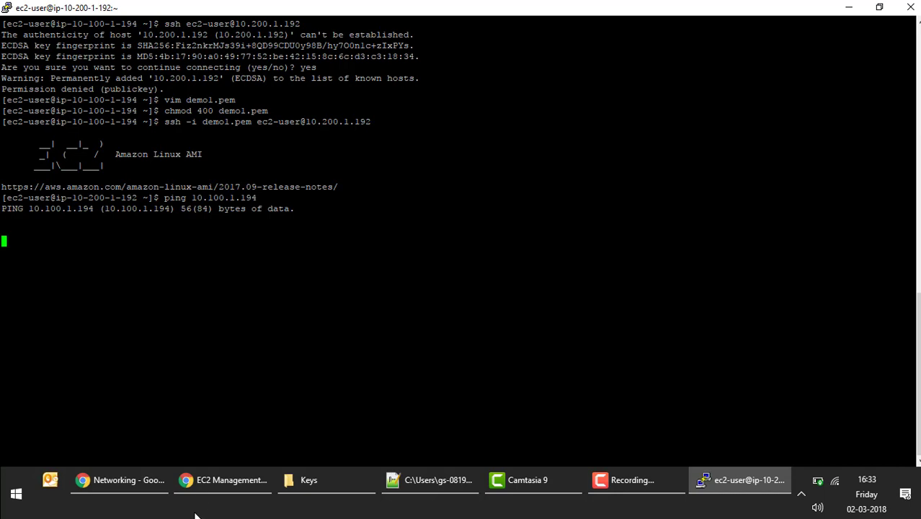
Step: Return to the EC2 console and open the inbound rules of VPC-A-EC2-Private's security group, VPC-A-SG-Private, dismissing the notification
click(221, 476)
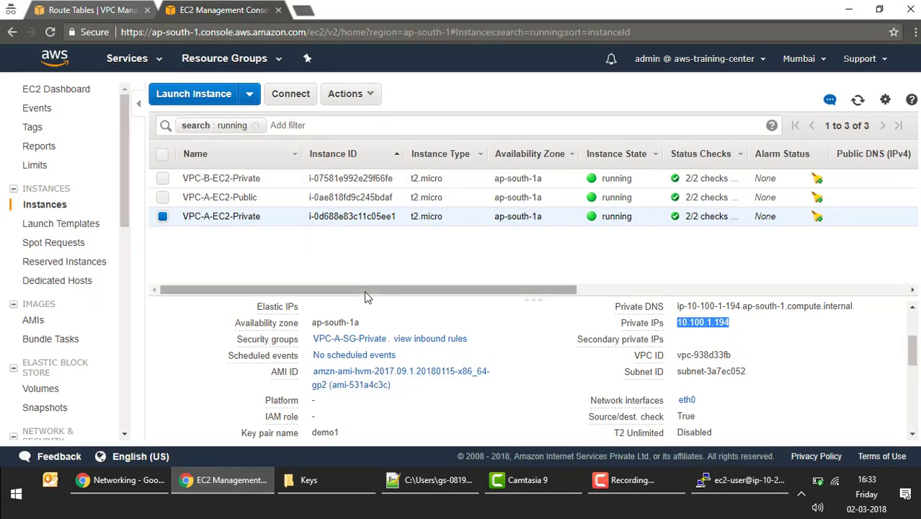
drag(365, 295, 364, 248)
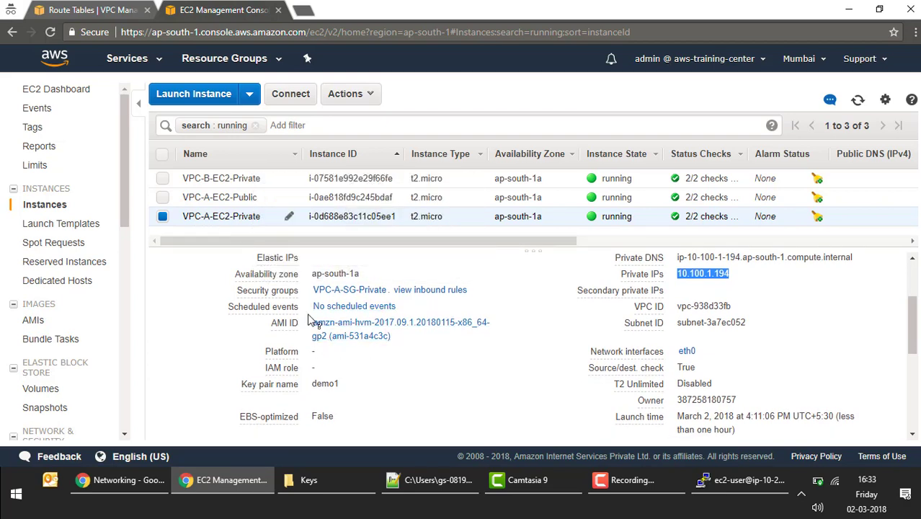
scroll(348, 366, up, 3)
scroll(395, 388, down, 1)
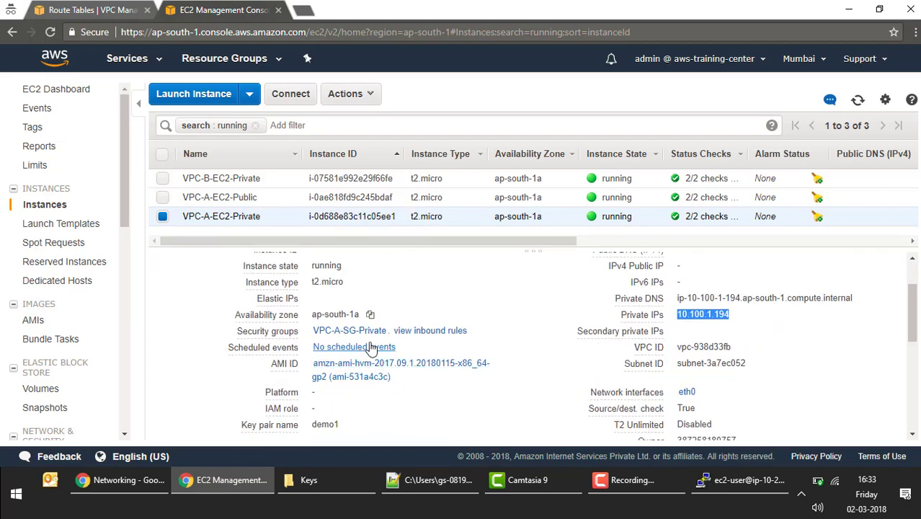
click(353, 330)
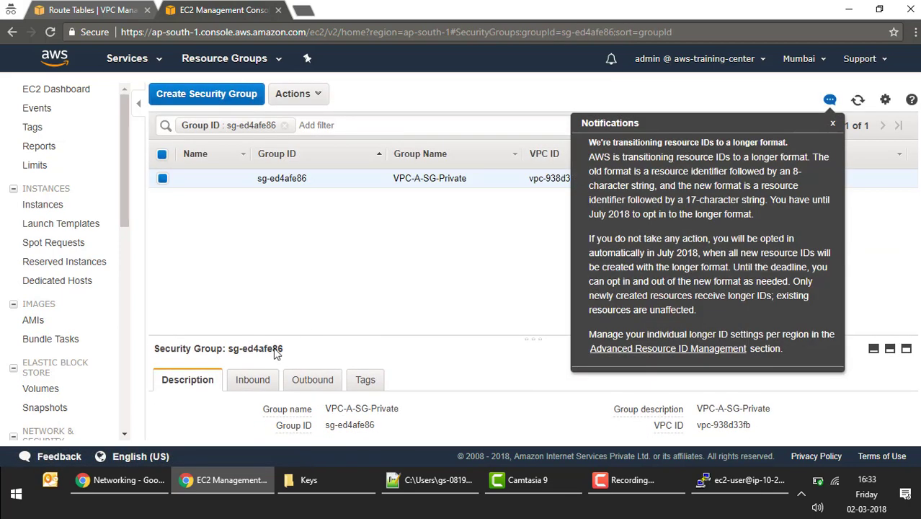
click(245, 379)
drag(273, 337, 277, 204)
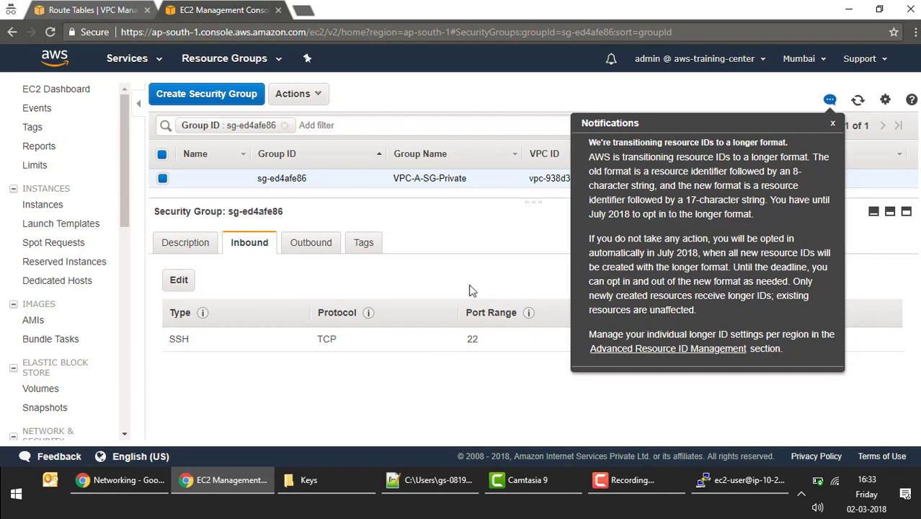
click(833, 126)
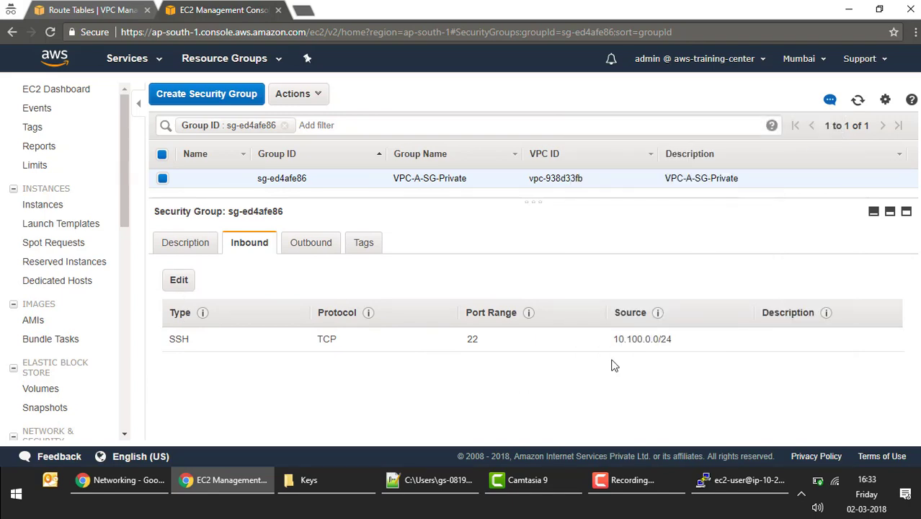
Step: Add an inbound All ICMP - IPv4 rule with source 10.200.1.0/24 to VPC-A-SG-Private and save it
click(178, 280)
click(134, 265)
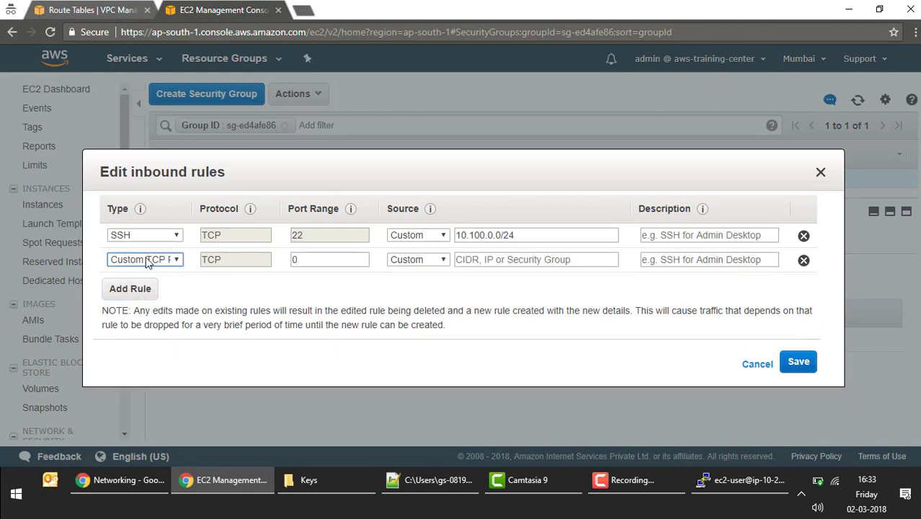
click(147, 263)
click(183, 98)
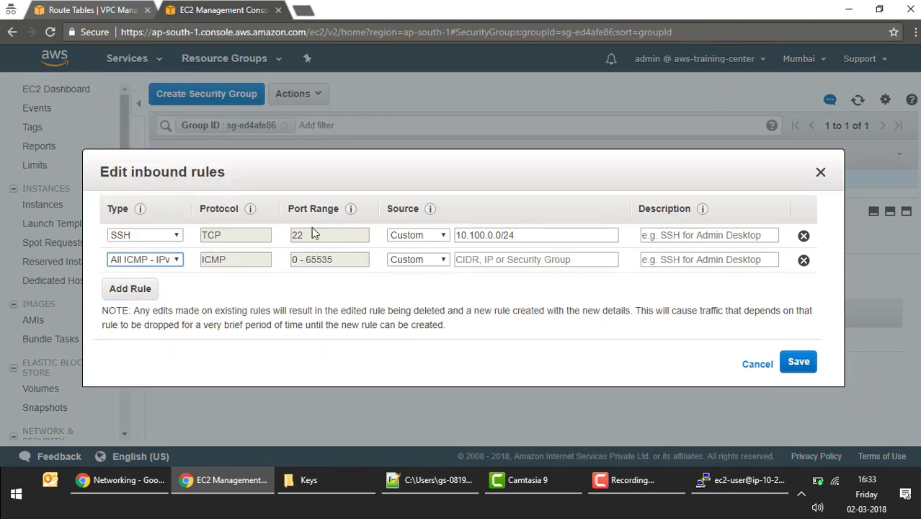
click(490, 259)
text(10.20)
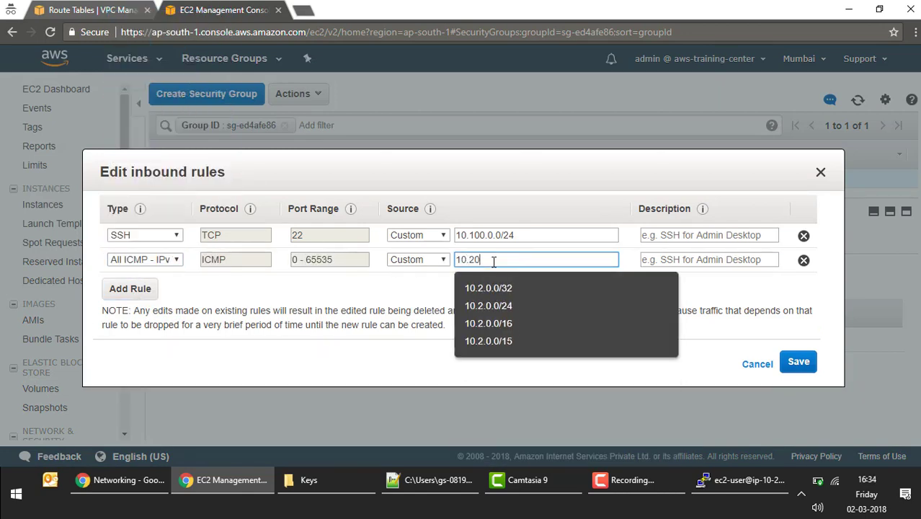
text(0.1.0/)
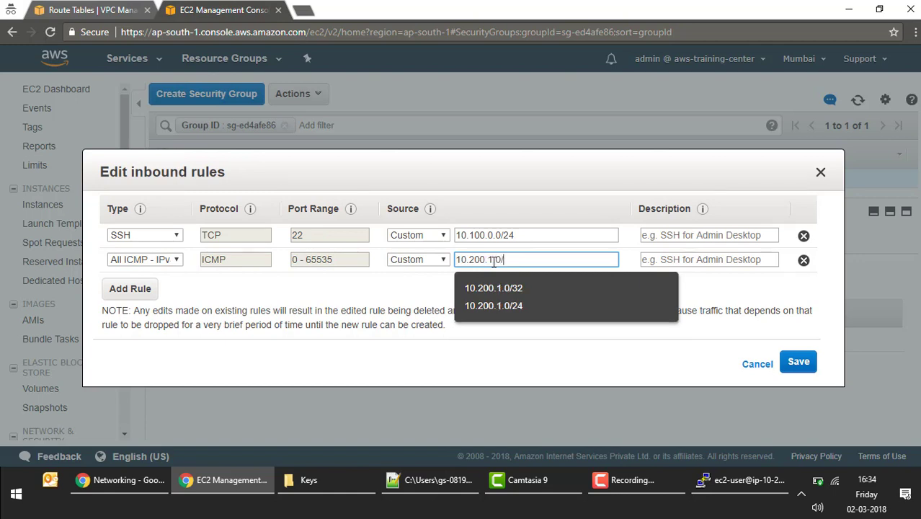
text(2)
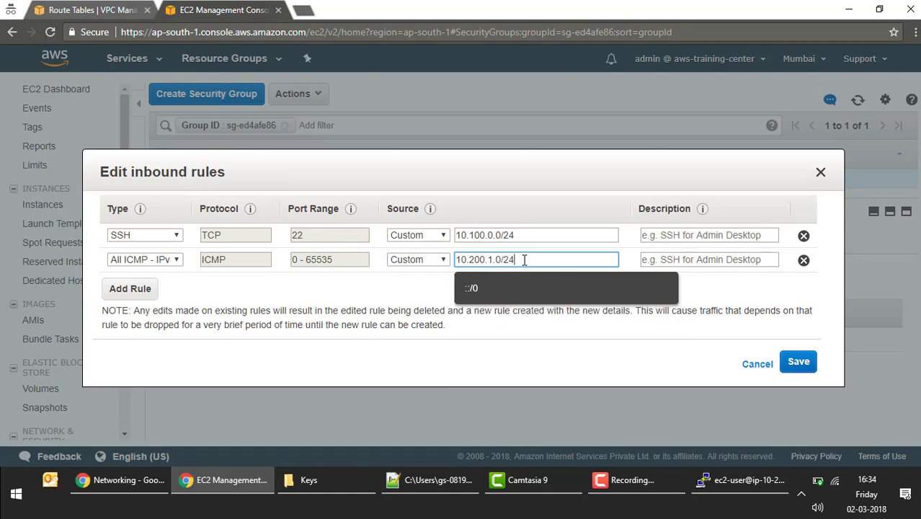
text(4)
drag(524, 259, 438, 259)
click(469, 310)
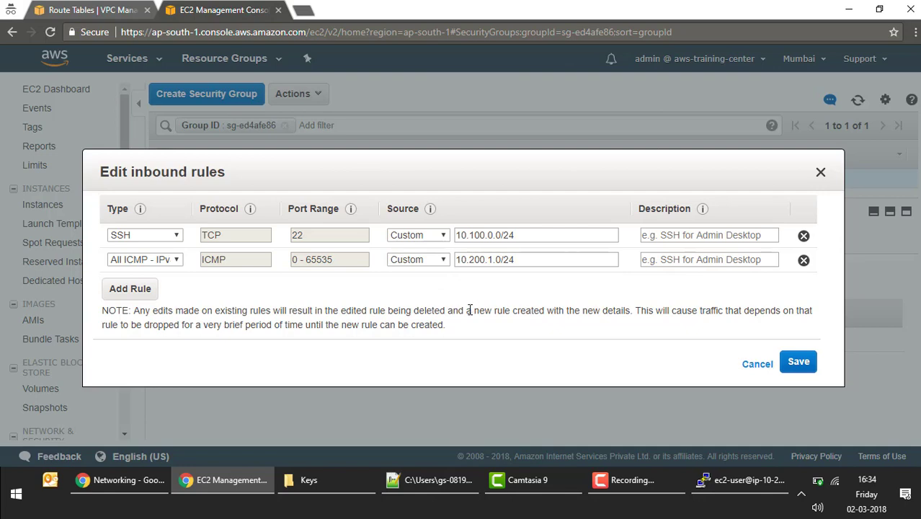
click(803, 366)
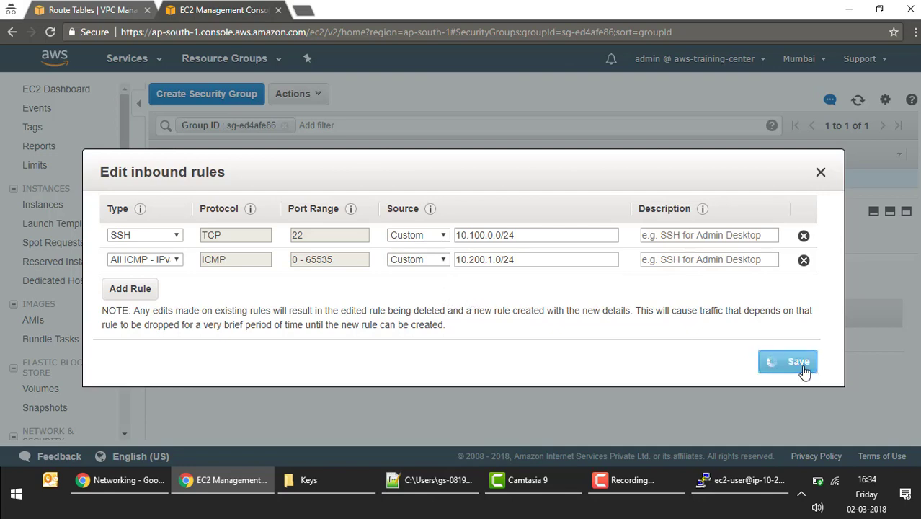
Step: Check the running ping to 10.100.1.194 in the PuTTY terminal and compare the path with the VPC peering diagram in Google Slides
click(742, 479)
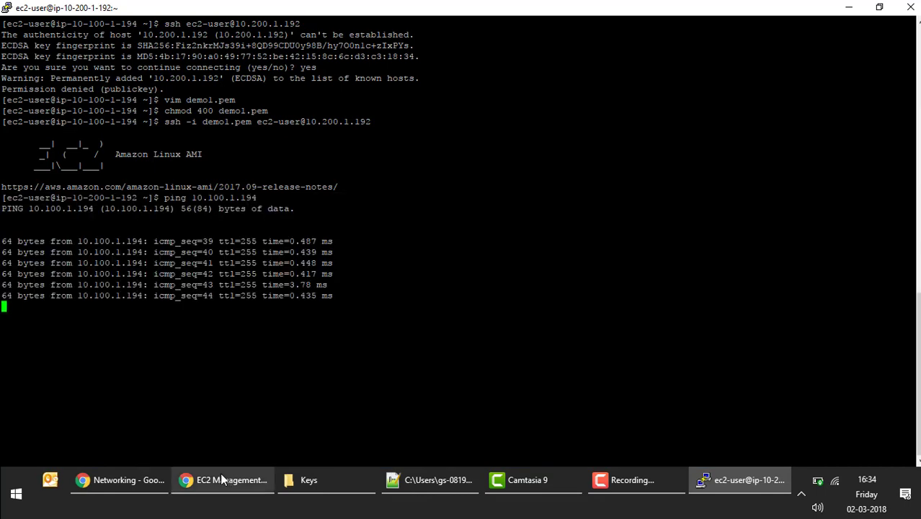
click(154, 482)
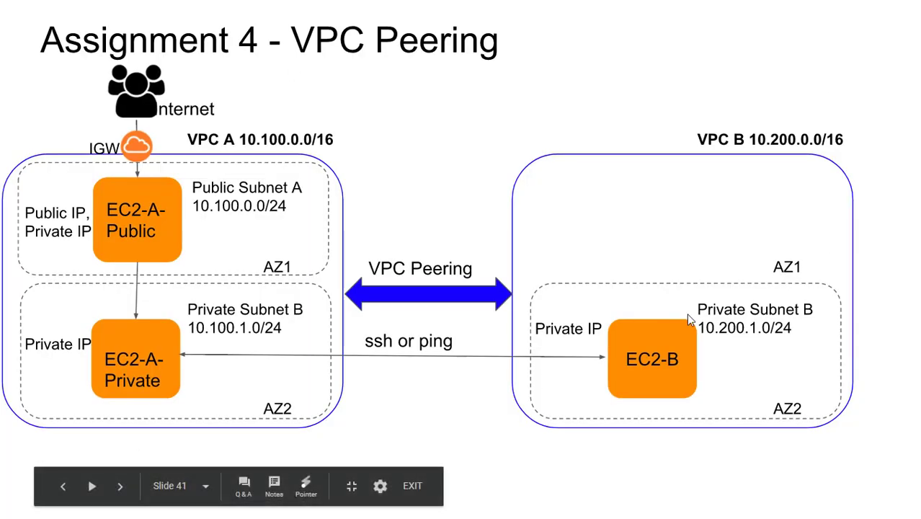